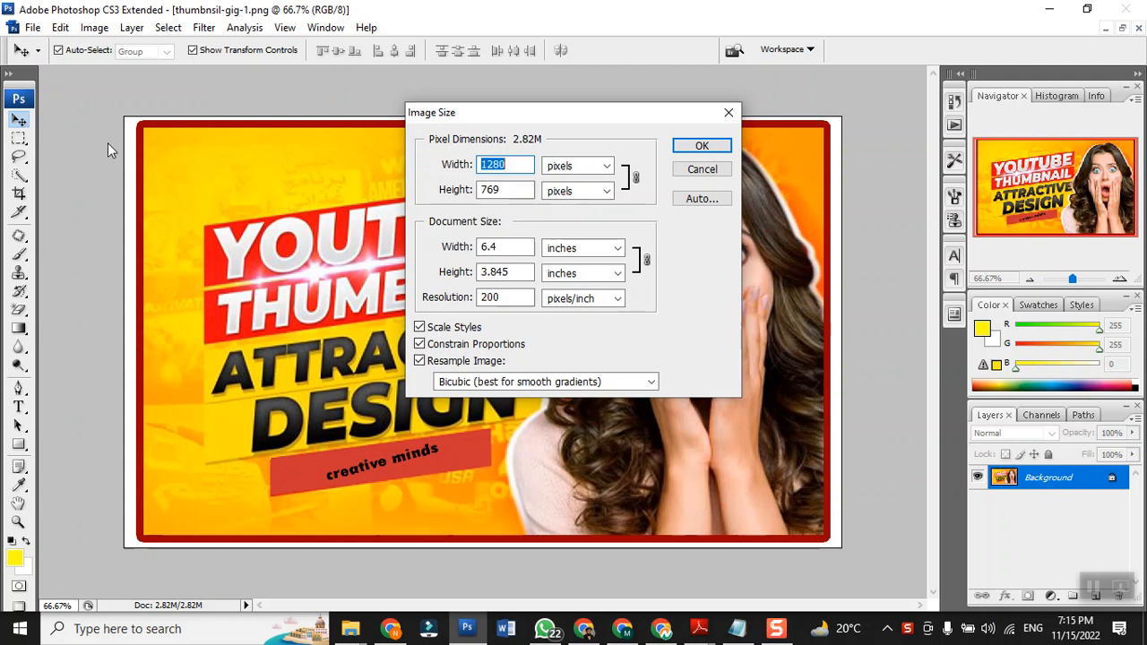
# - Check the sample thumbnail's size settings and close the Image Size dialog with its values kept
pyautogui.click(702, 148)
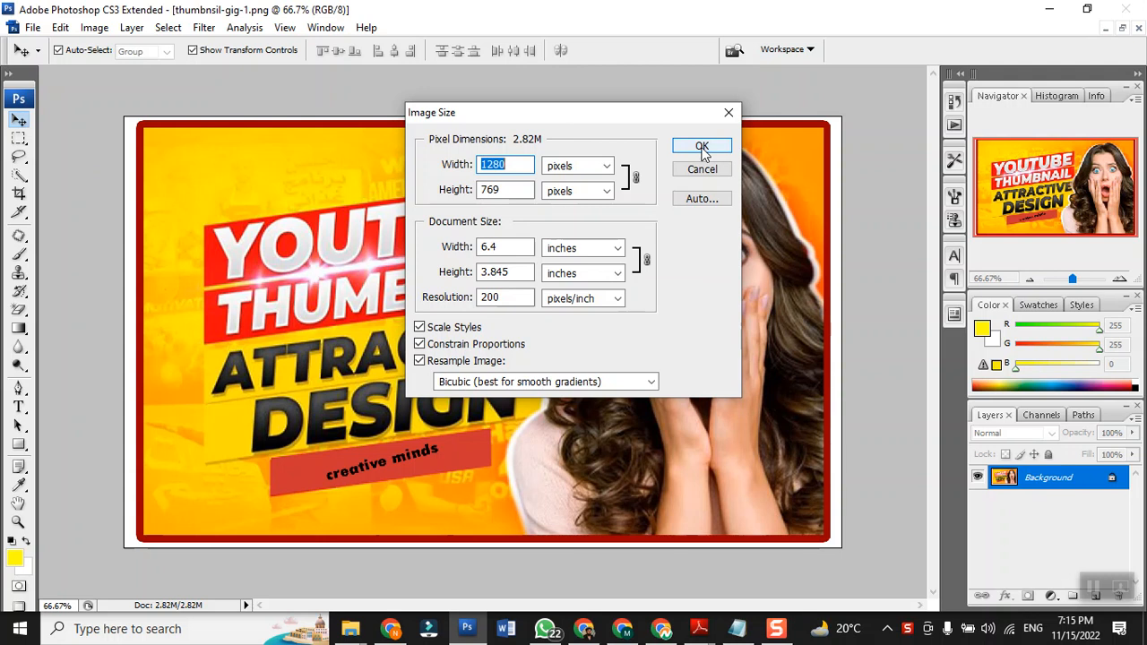
pyautogui.click(702, 147)
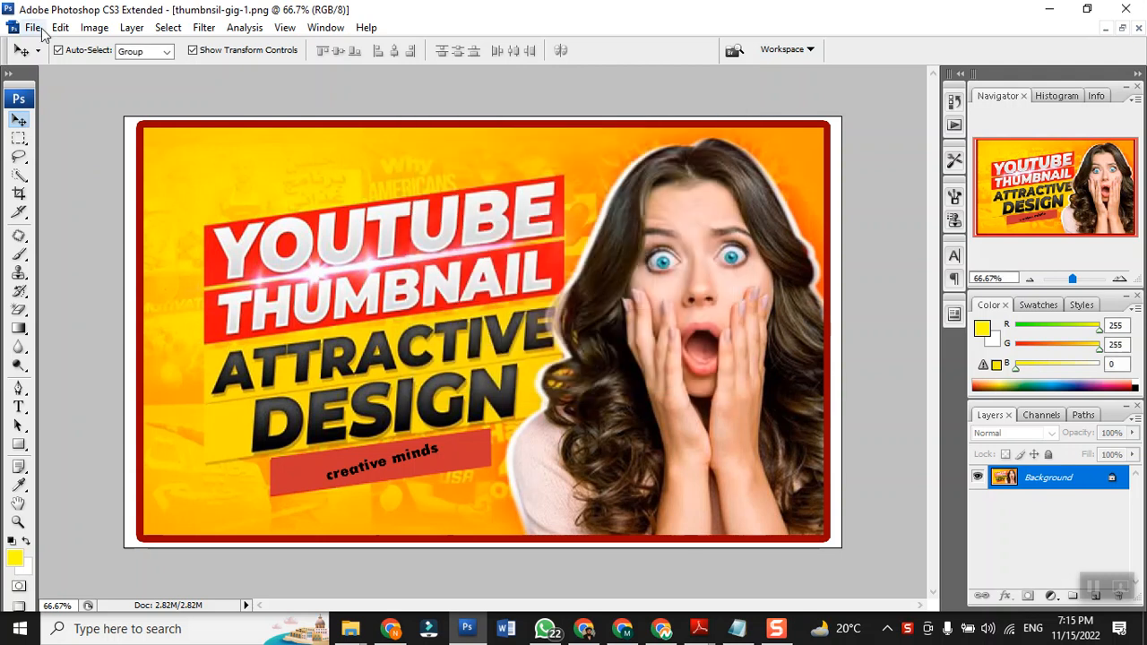
pyautogui.click(95, 29)
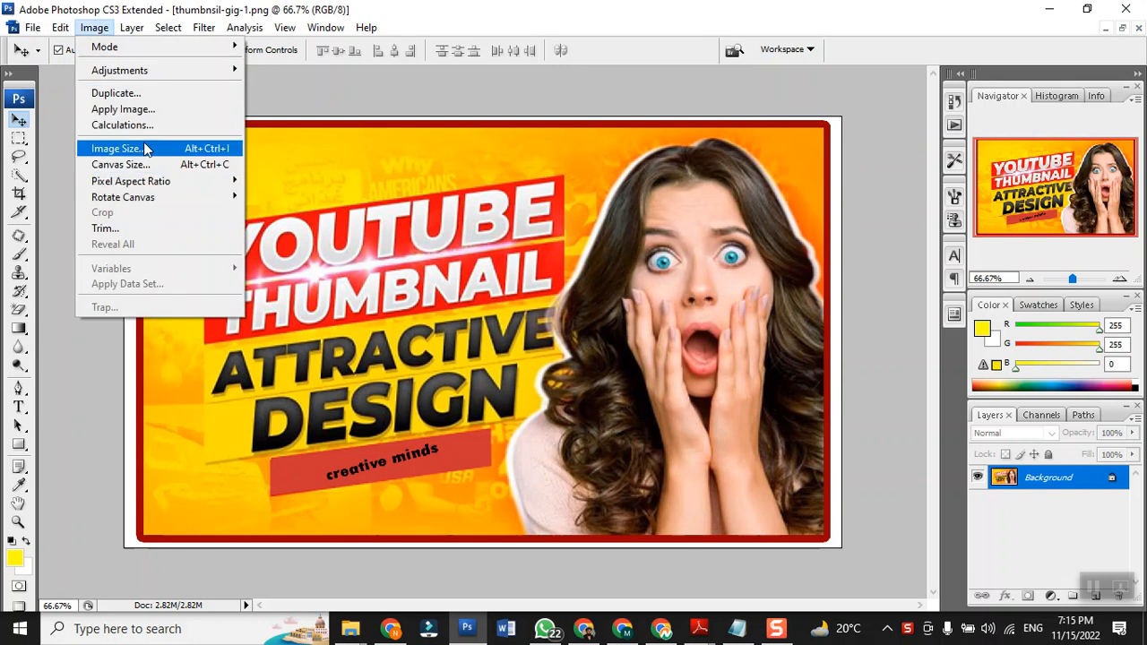
pyautogui.click(30, 28)
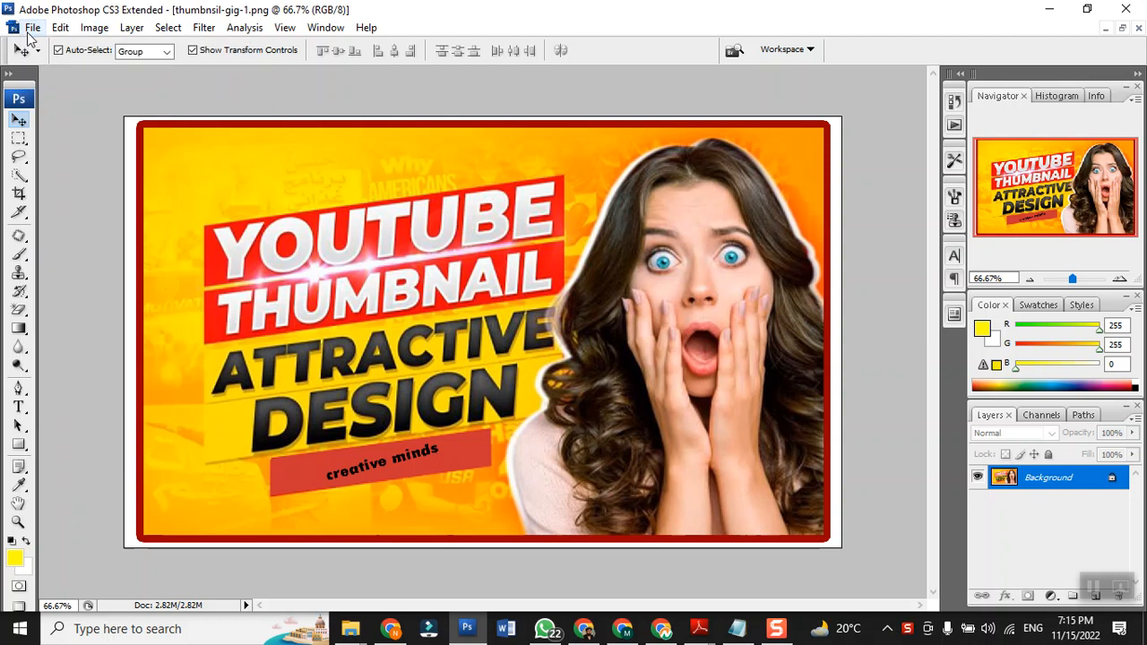
# - Start a new document with a width of 1280 pixels and a height of 770 pixels
pyautogui.click(32, 28)
pyautogui.click(43, 42)
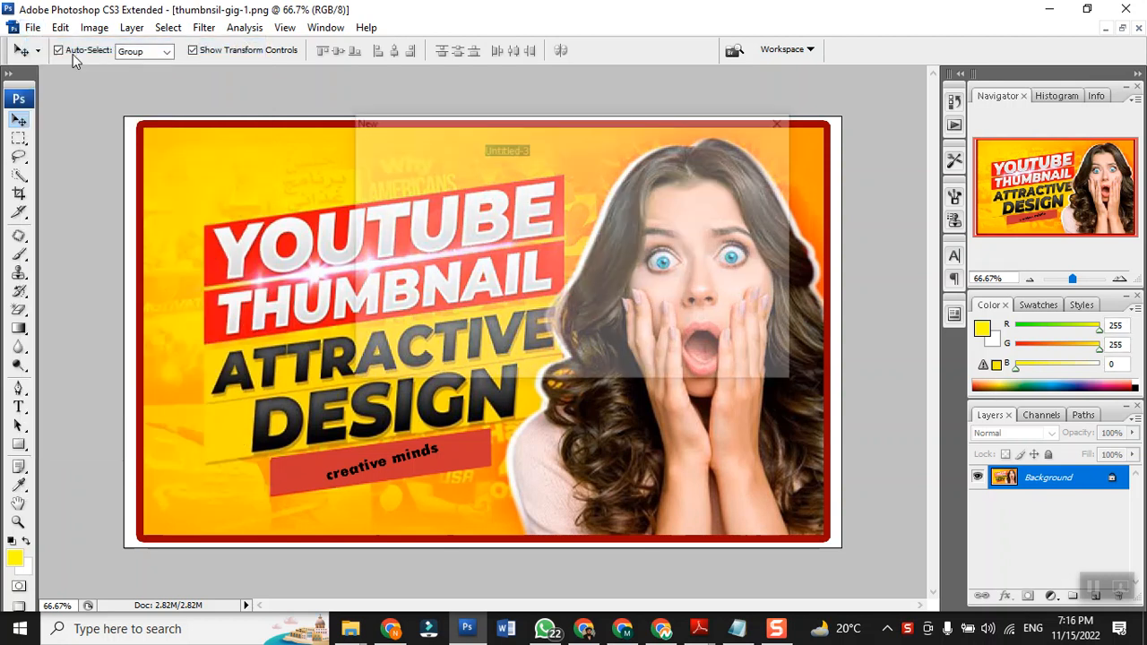
pyautogui.doubleClick(538, 222)
pyautogui.write('128')
pyautogui.press('BackSpace')
pyautogui.write('80')
pyautogui.press('Tab')
pyautogui.press('Tab')
pyautogui.write('770')
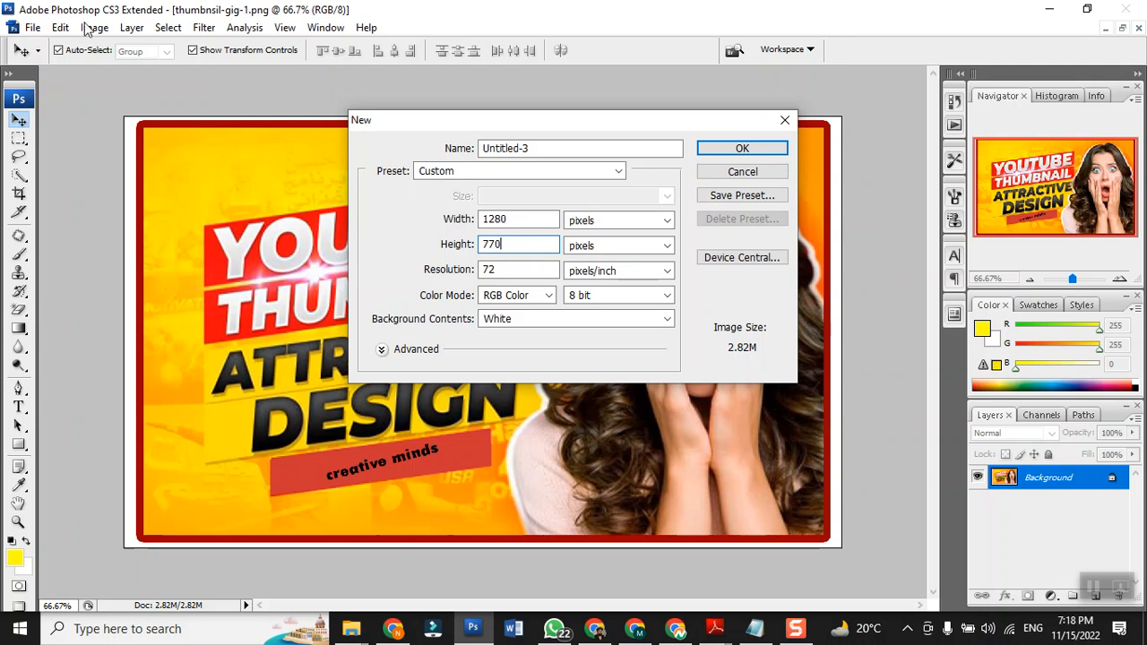
# - Set the resolution to 200 pixels/inch, keep white background contents, and create the document
pyautogui.doubleClick(515, 270)
pyautogui.write('200')
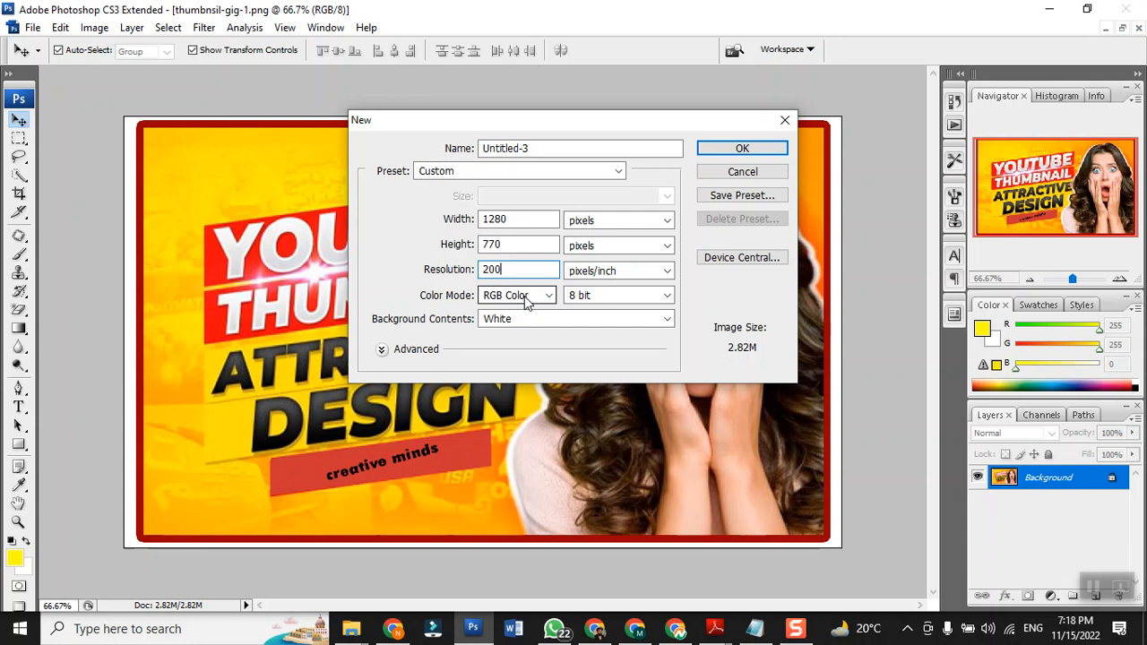
pyautogui.click(533, 325)
pyautogui.click(531, 323)
pyautogui.click(531, 322)
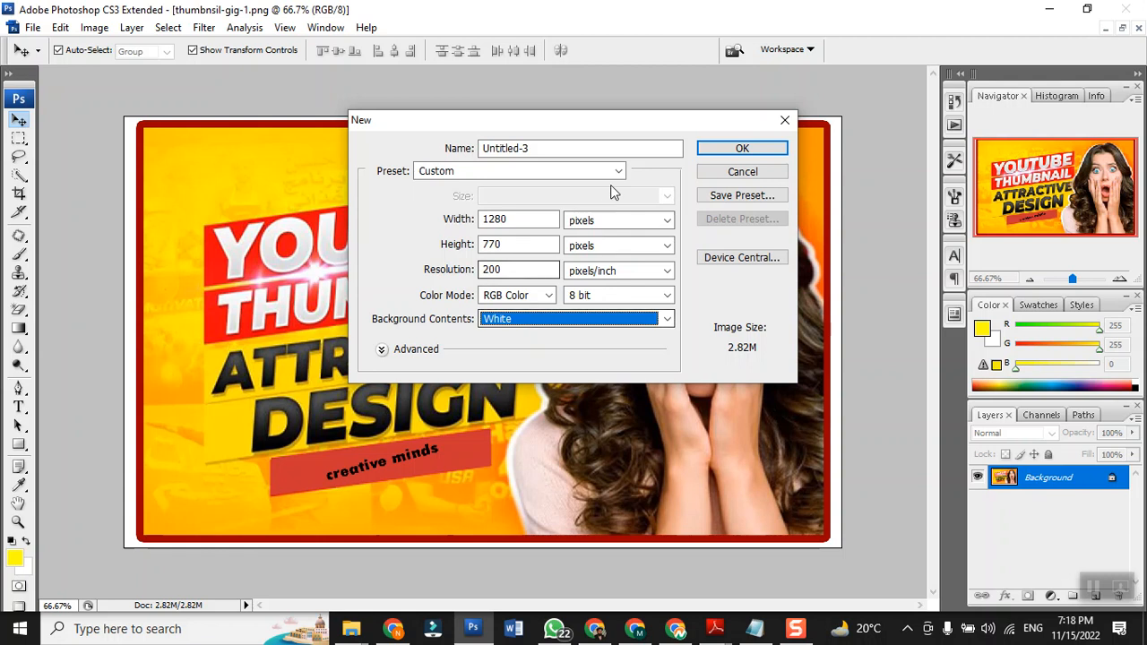
pyautogui.click(711, 149)
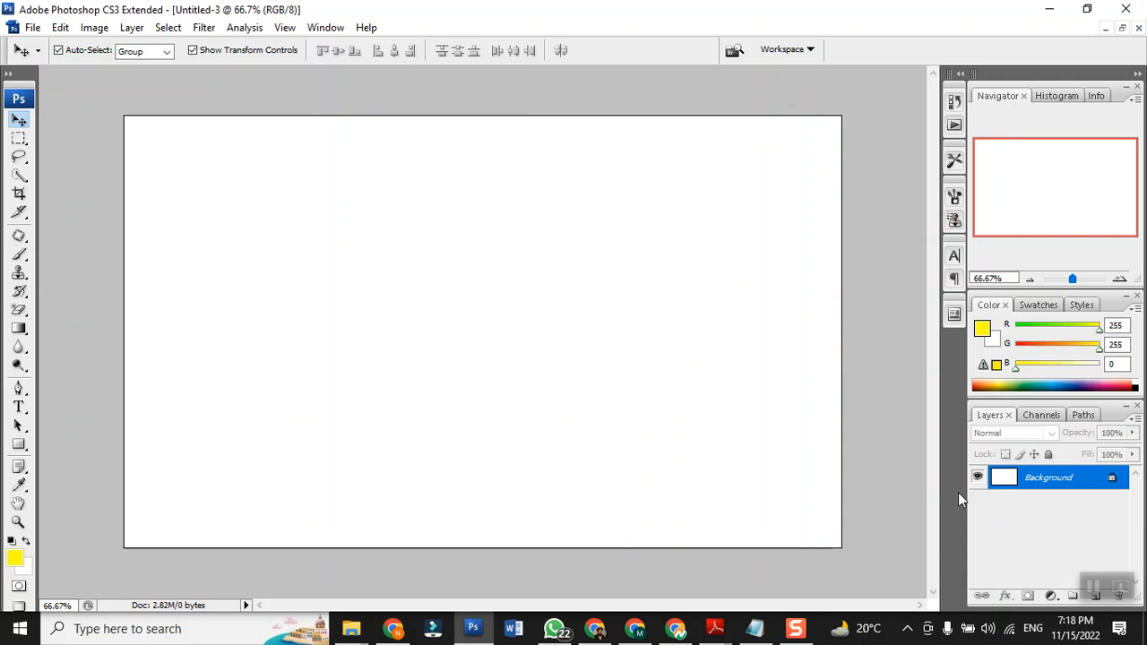
# - Switch to Chrome and search Google for "youtube thumbnail backgrounds" in a new tab
pyautogui.moveTo(635, 638)
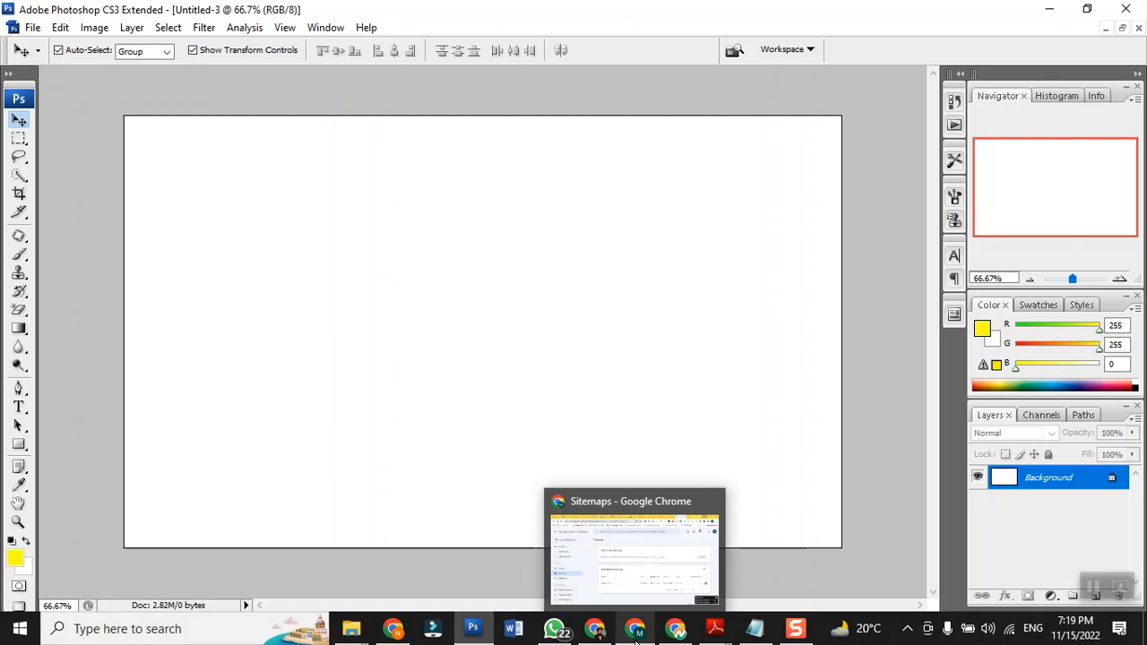
pyautogui.click(636, 638)
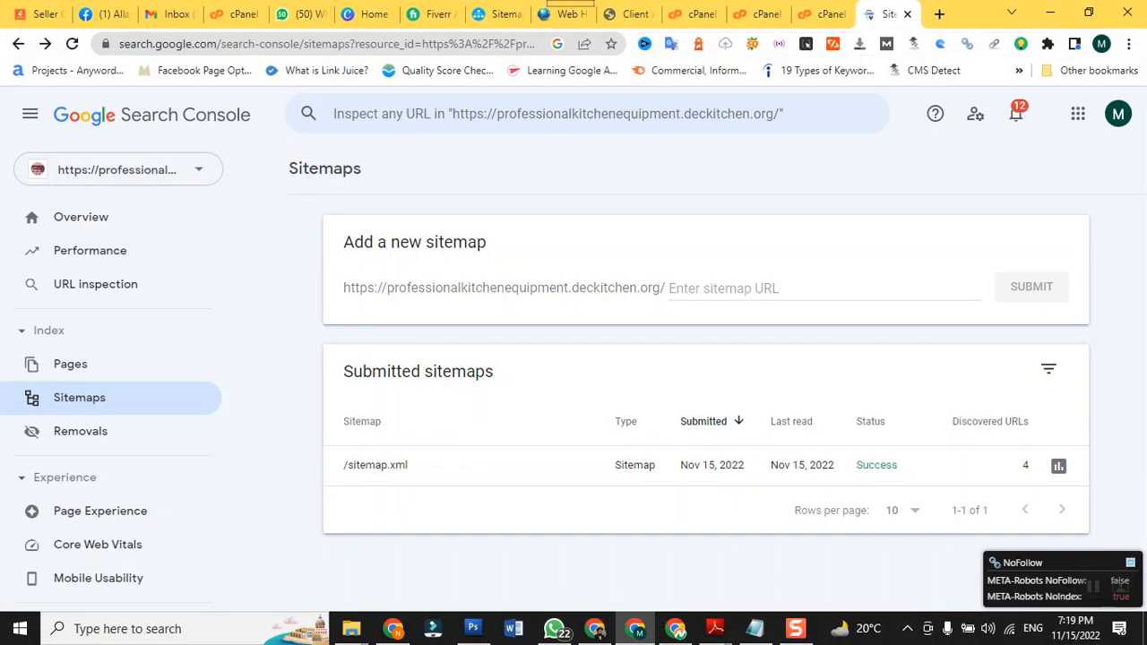
pyautogui.click(939, 15)
pyautogui.write('youtu')
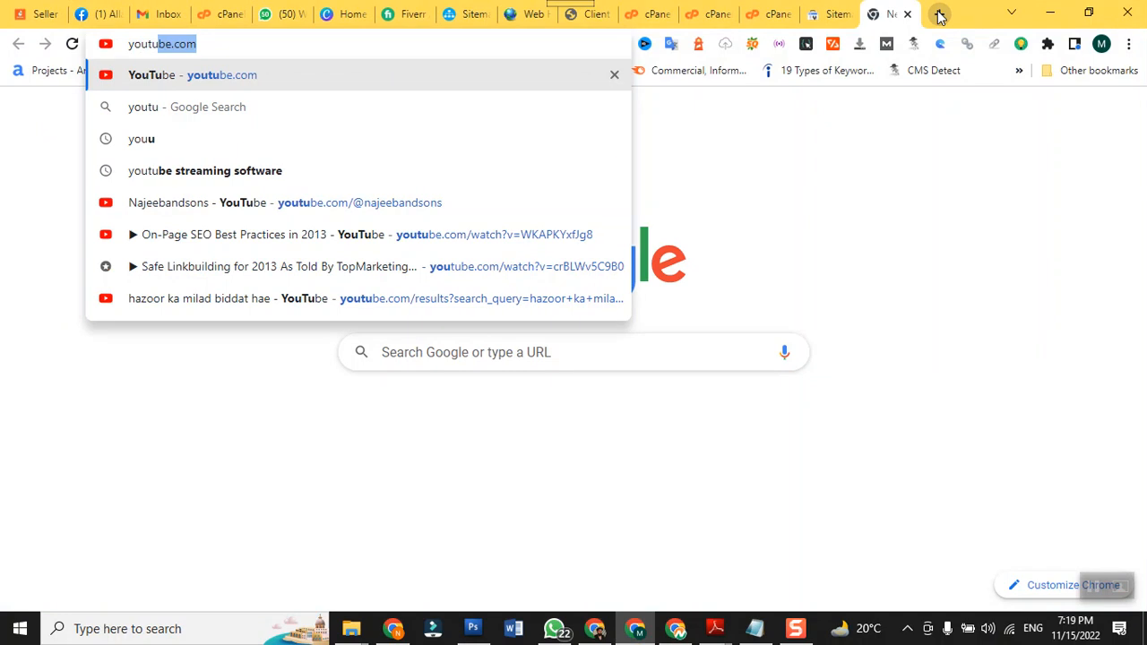
pyautogui.write('be thumbn')
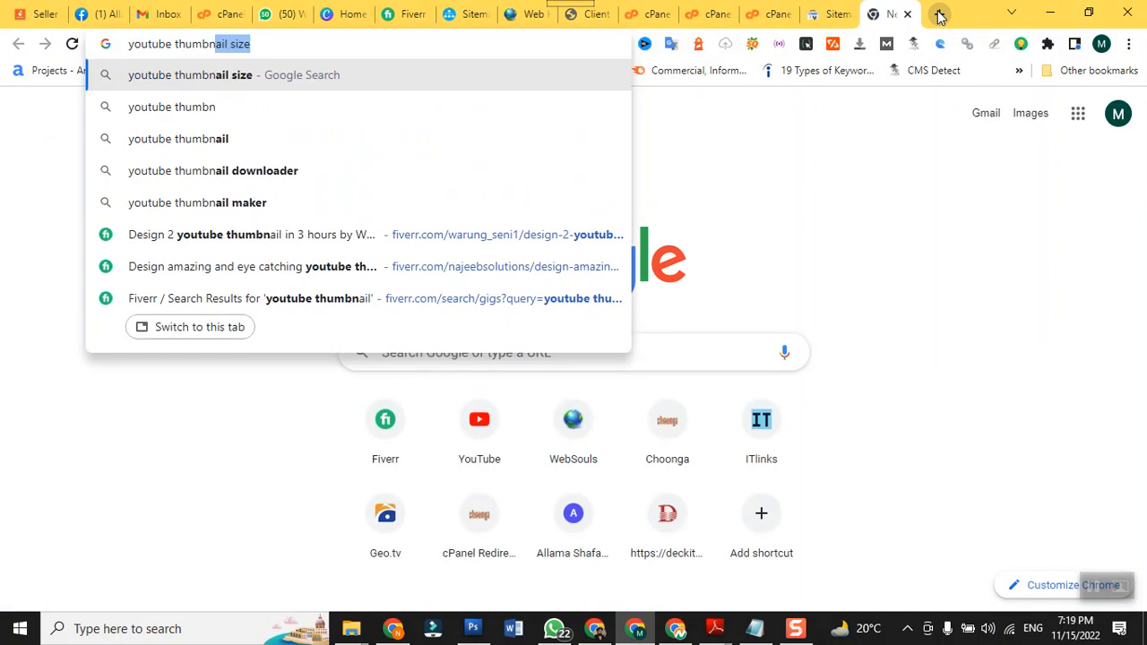
pyautogui.write('ail backg')
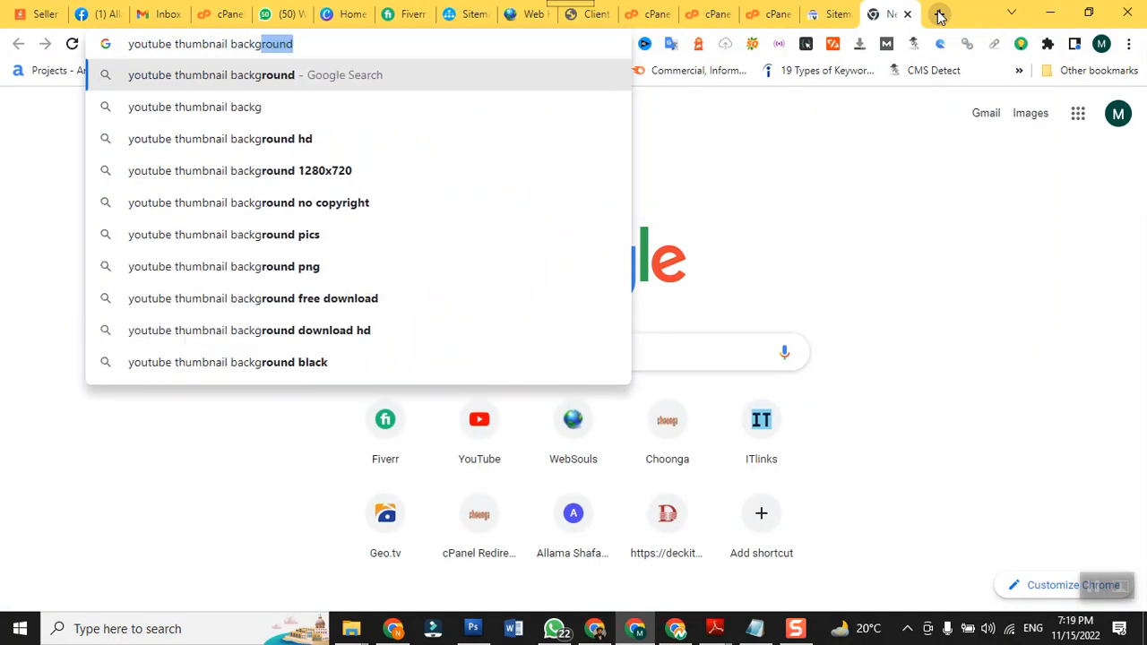
pyautogui.write('rounds')
pyautogui.press('Return')
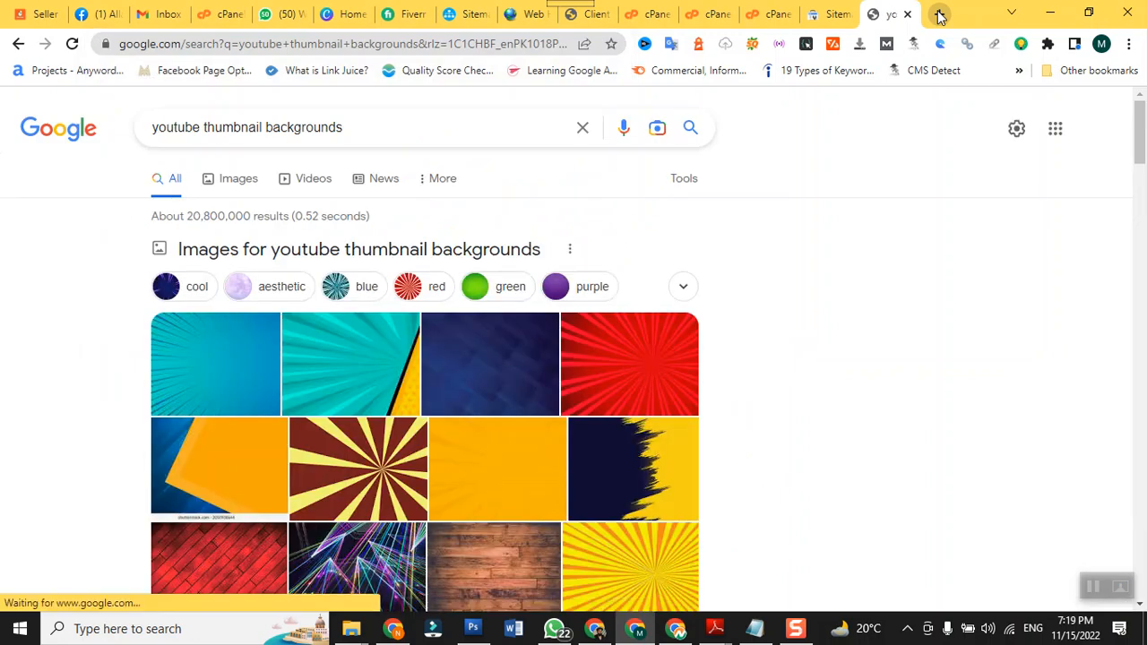
# - Show the image results for the search and look through the available thumbnail backgrounds
pyautogui.moveTo(361, 123); pyautogui.dragTo(11, 106)
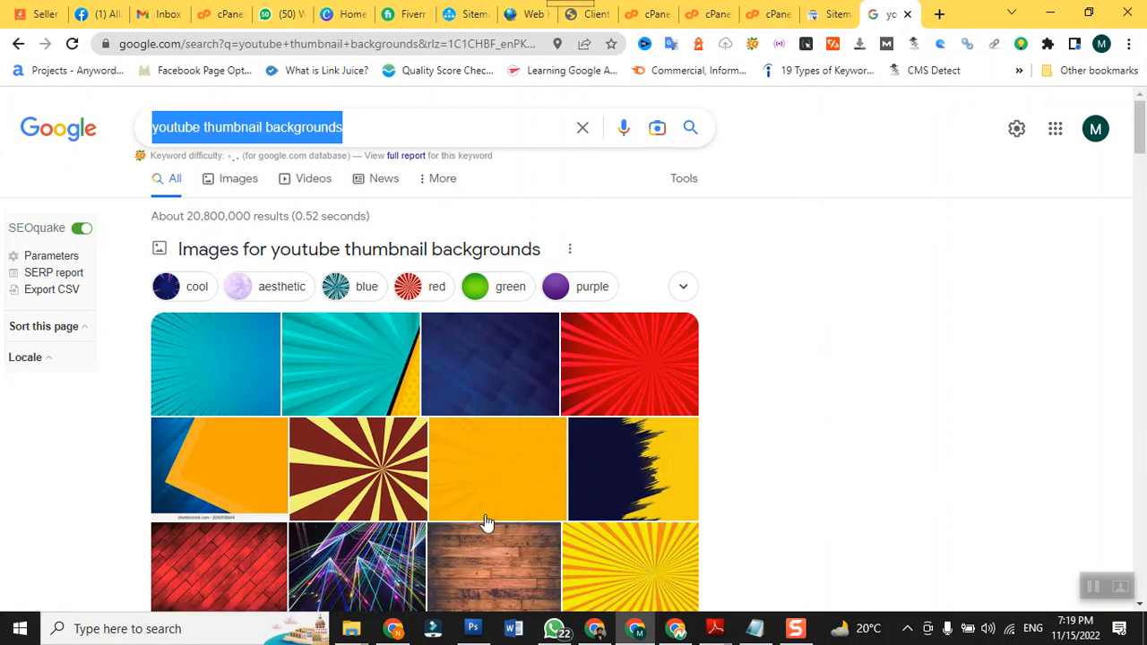
pyautogui.scroll(-1, 486, 525)
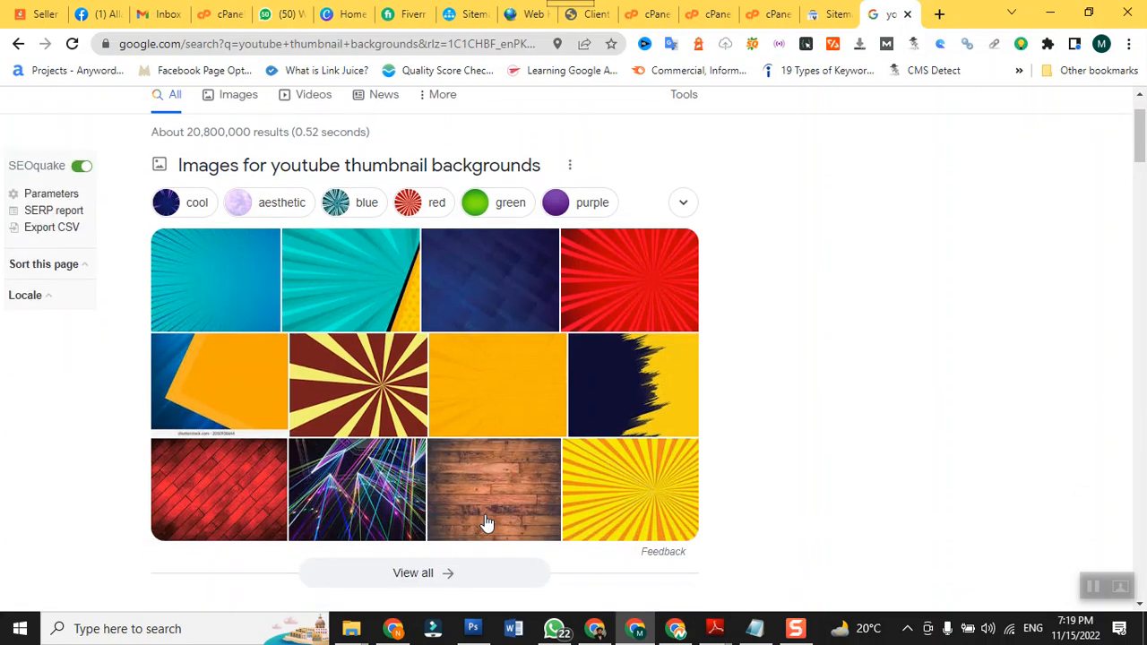
pyautogui.scroll(-2, 487, 525)
pyautogui.scroll(3, 474, 484)
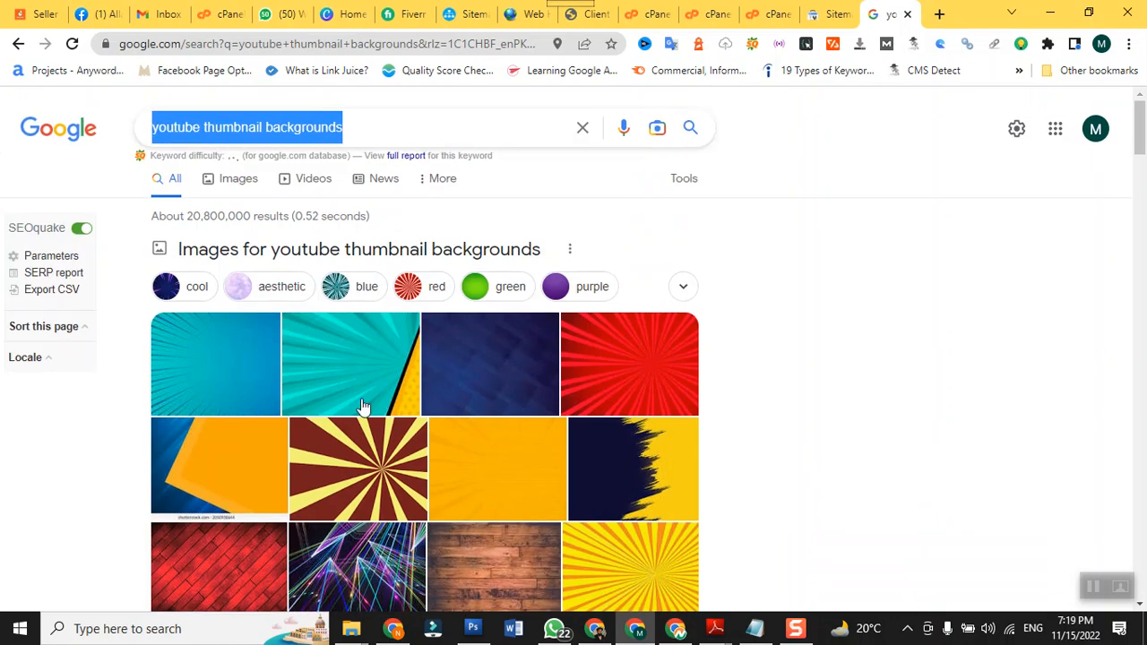
pyautogui.click(252, 185)
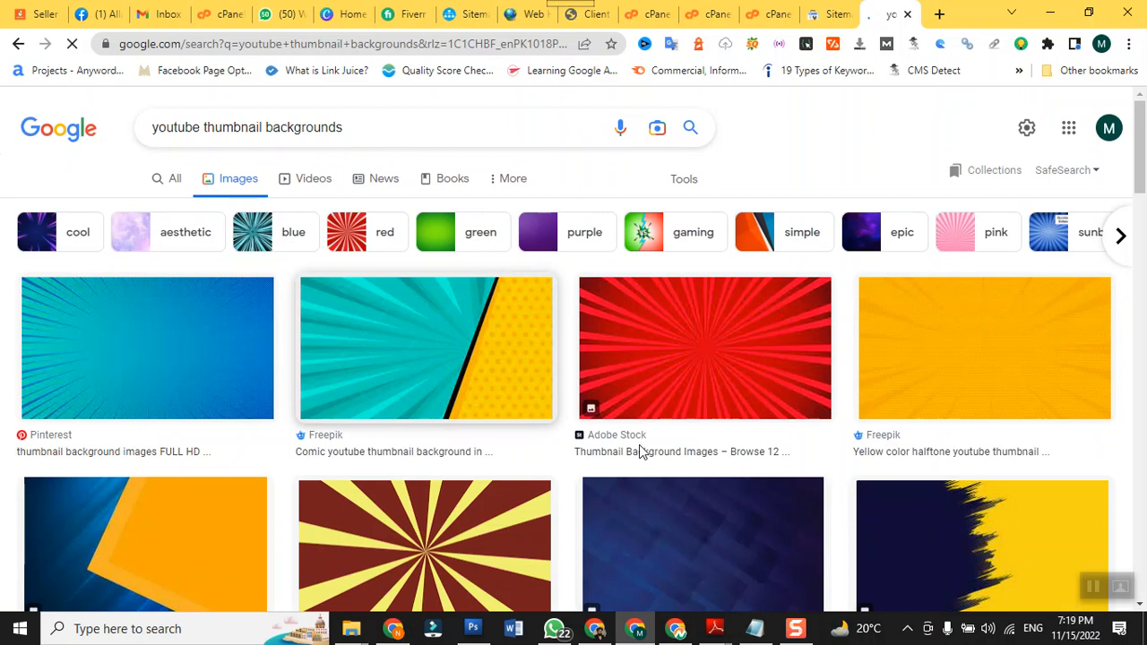
pyautogui.scroll(-3, 640, 450)
pyautogui.scroll(-2, 640, 451)
pyautogui.scroll(4, 640, 451)
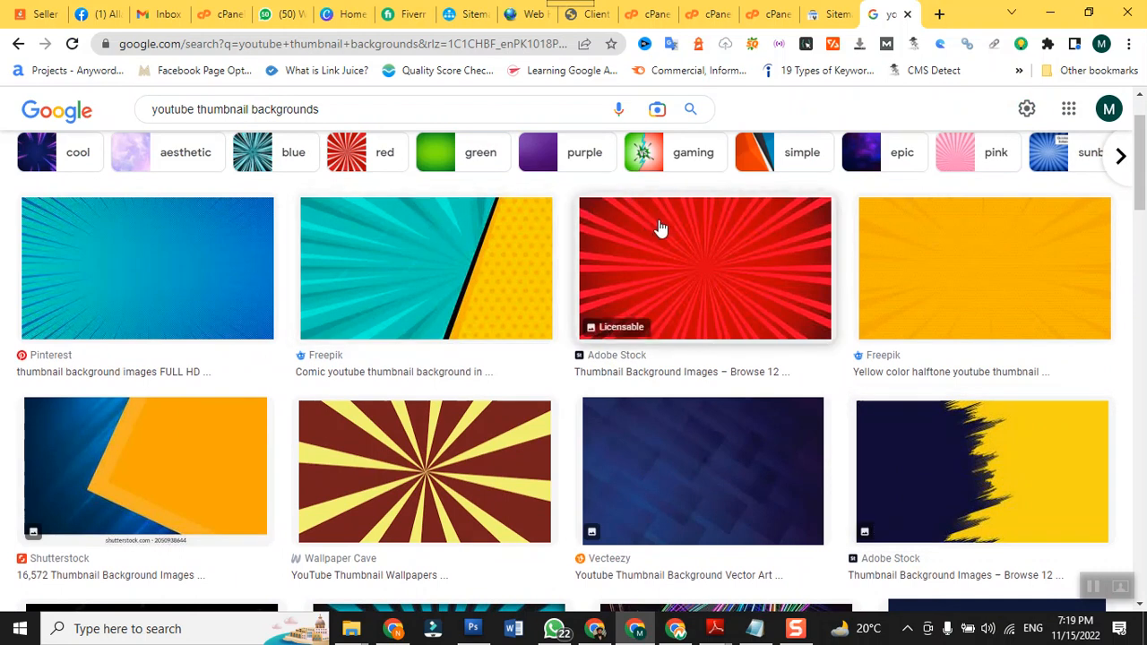
pyautogui.scroll(-6, 654, 229)
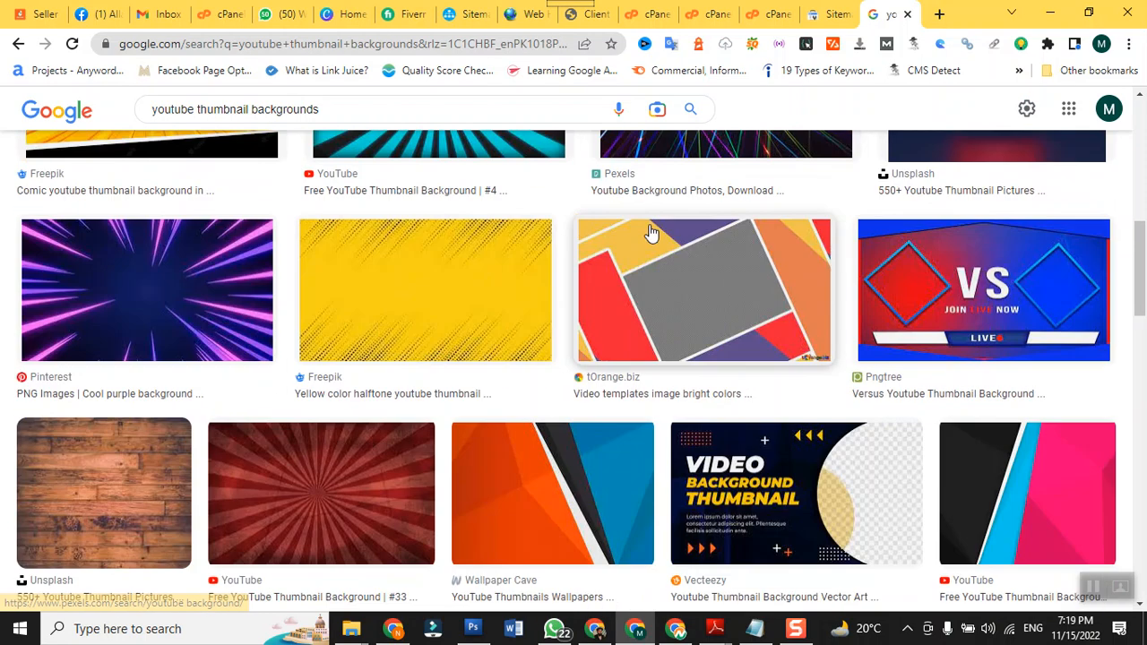
pyautogui.scroll(-3, 570, 298)
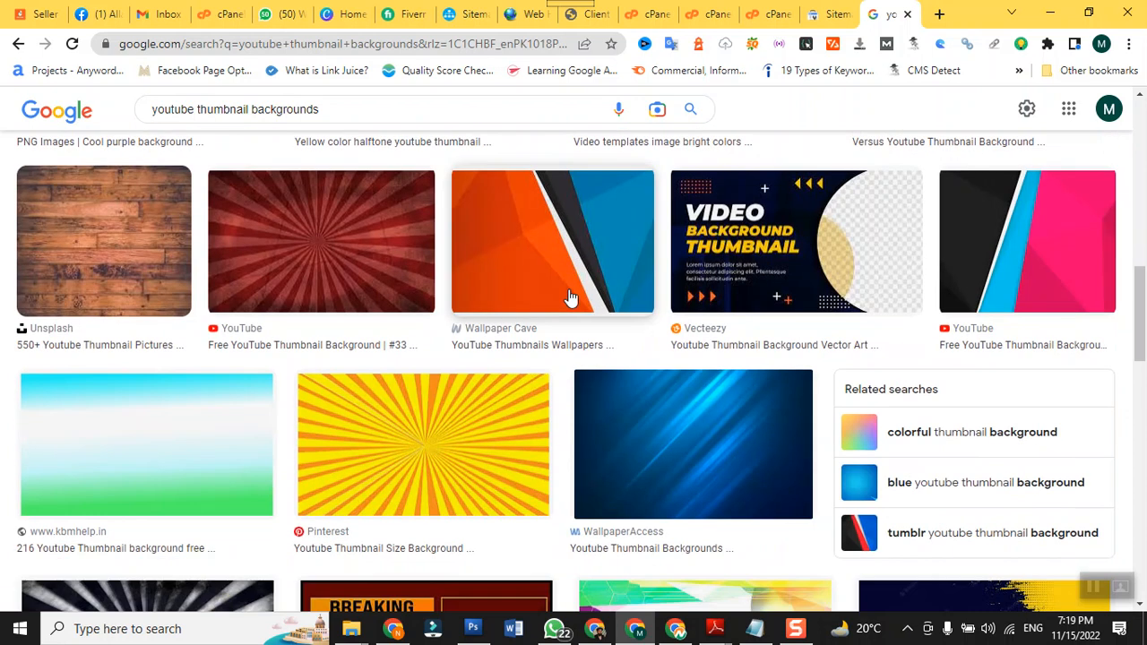
# - Copy the WallpaperAccess blue diagonal light-streak image and paste it into the blank Photoshop document
pyautogui.click(645, 392)
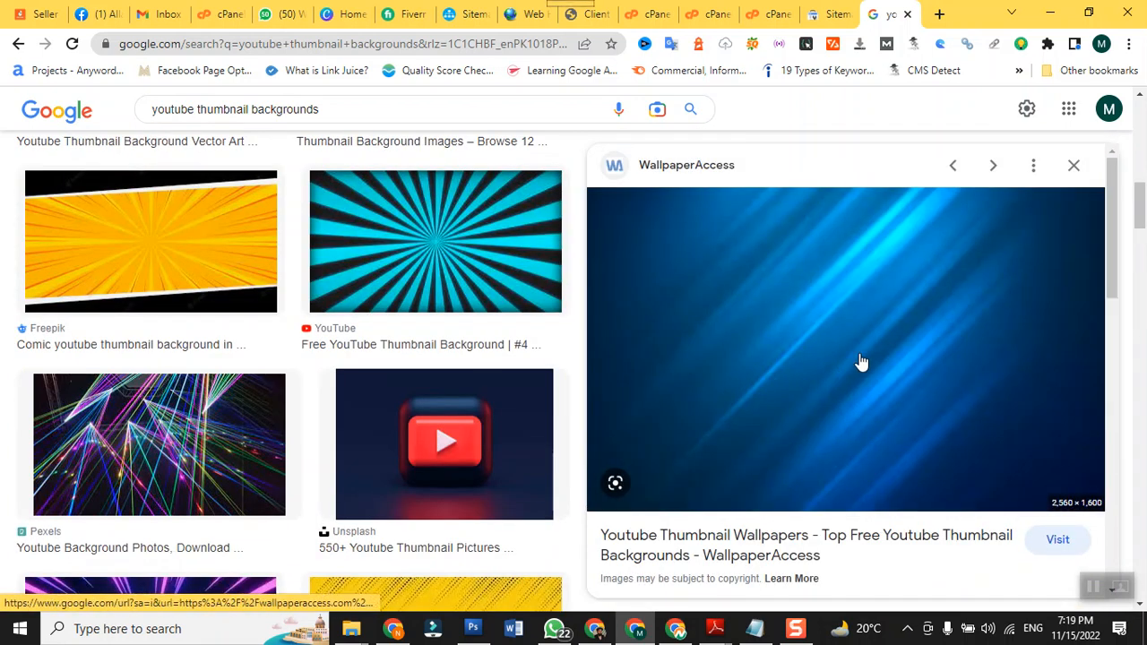
pyautogui.rightClick(860, 359)
pyautogui.click(900, 466)
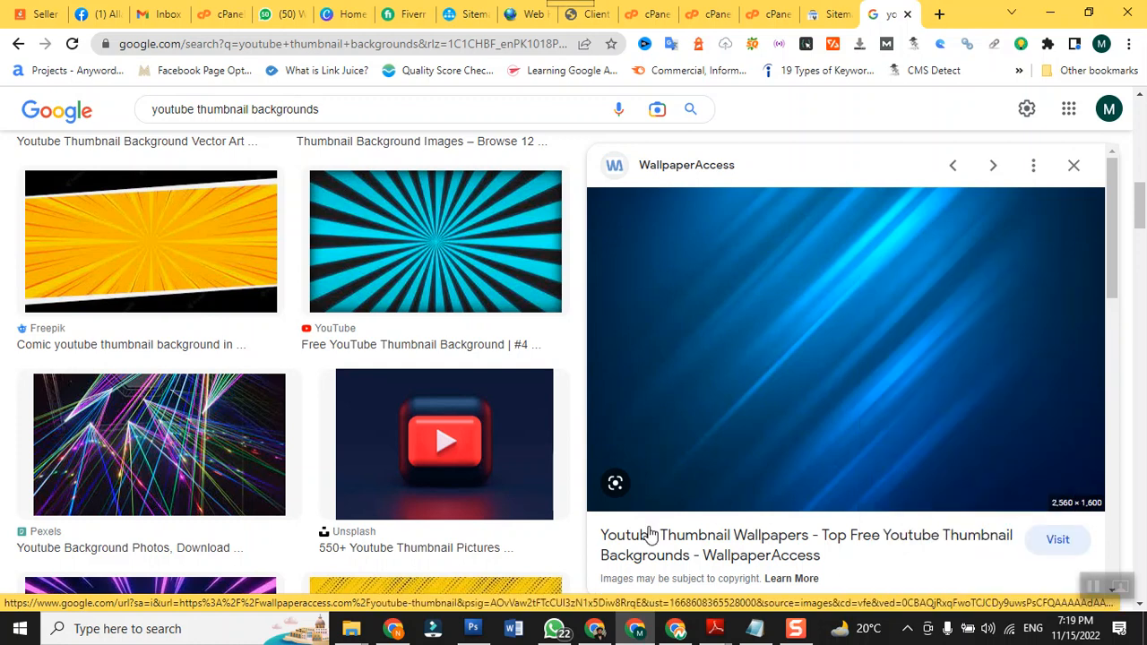
pyautogui.click(468, 633)
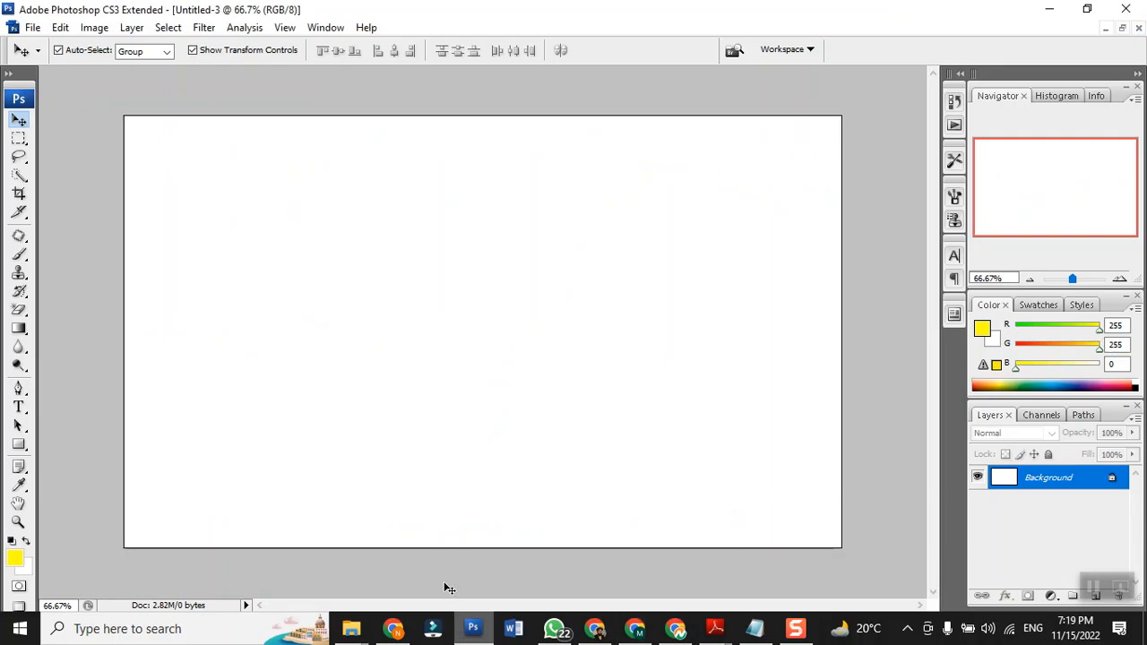
pyautogui.hotkey('ctrl', 'v')
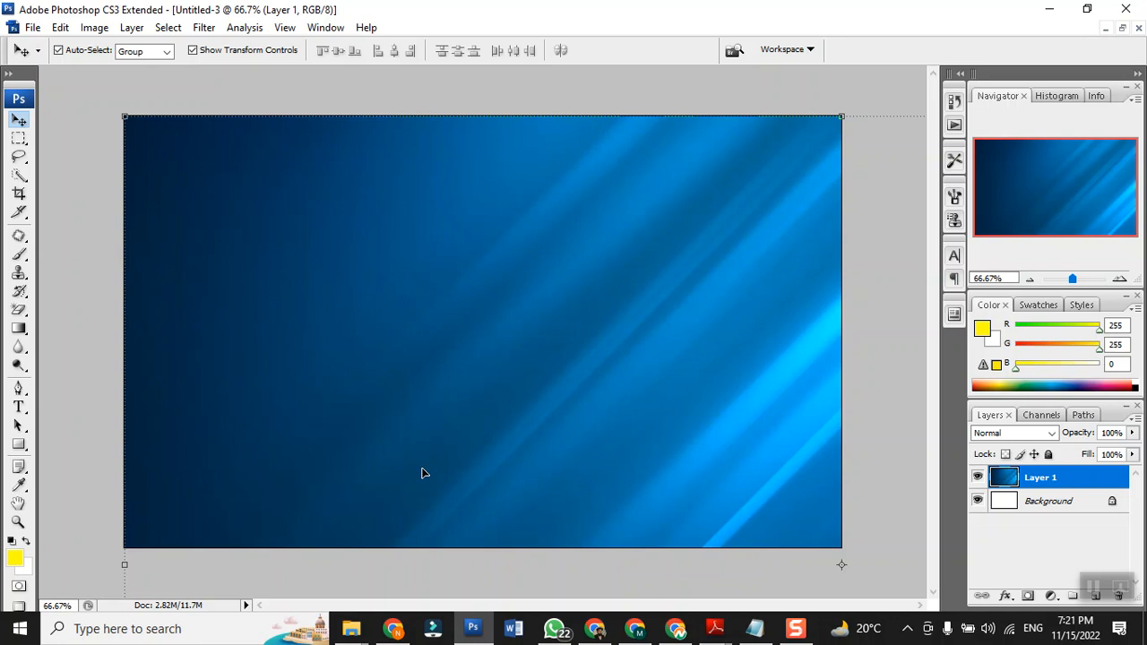
# - Start opening an image file and browse through the libraries to the Downloads folder
pyautogui.hotkey('ctrl', 'o')
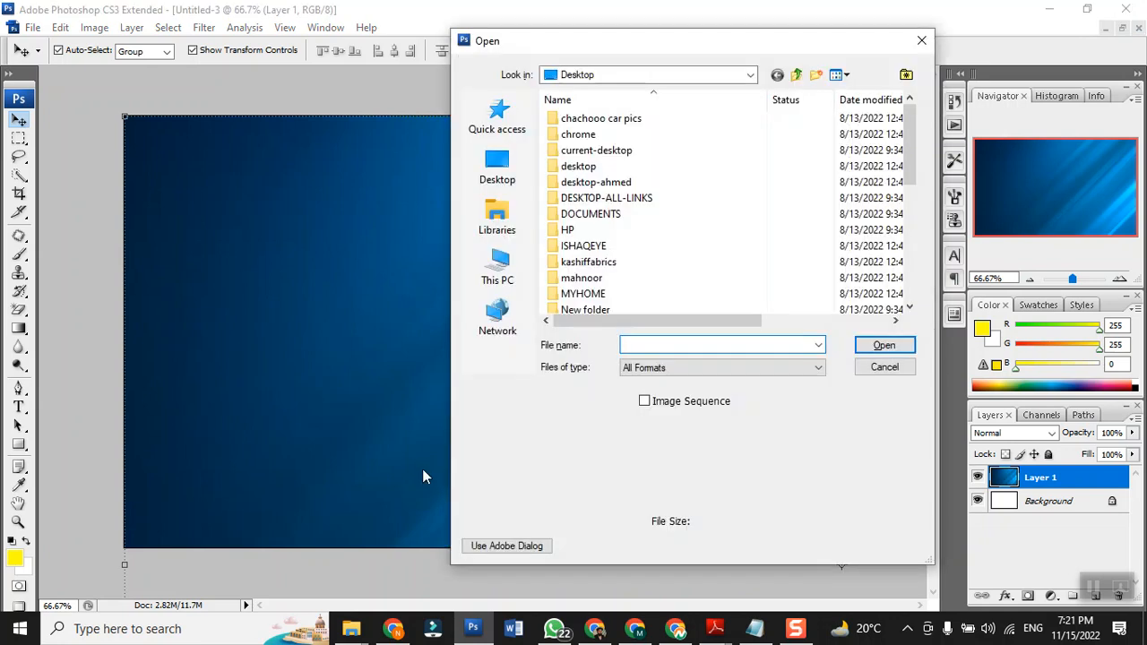
pyautogui.click(496, 219)
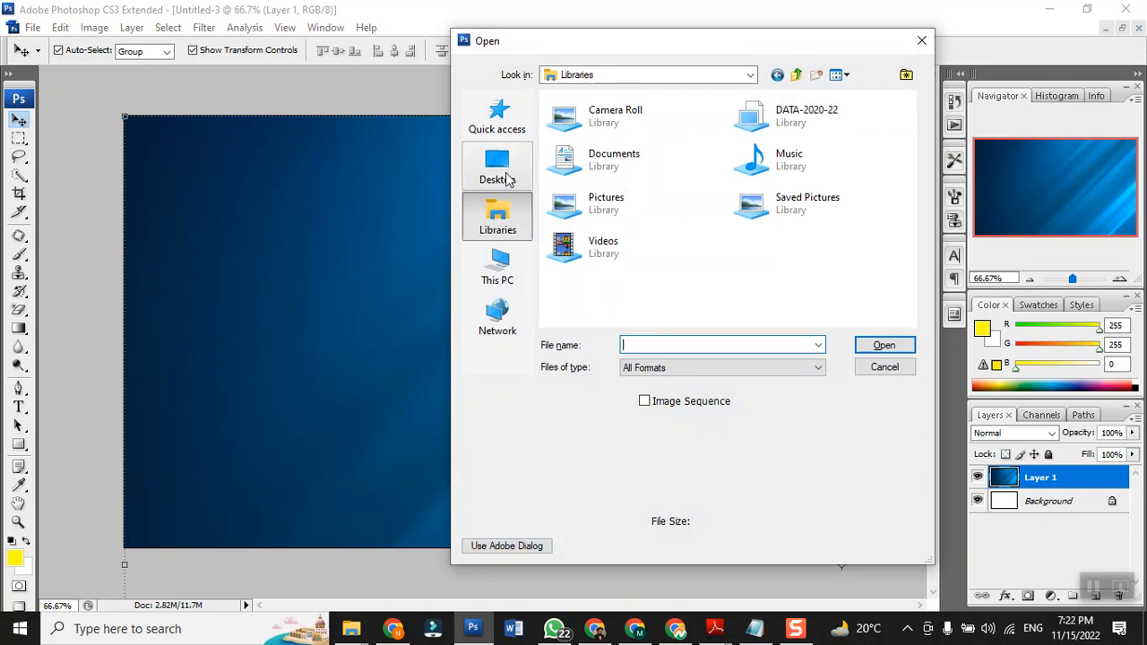
pyautogui.doubleClick(758, 113)
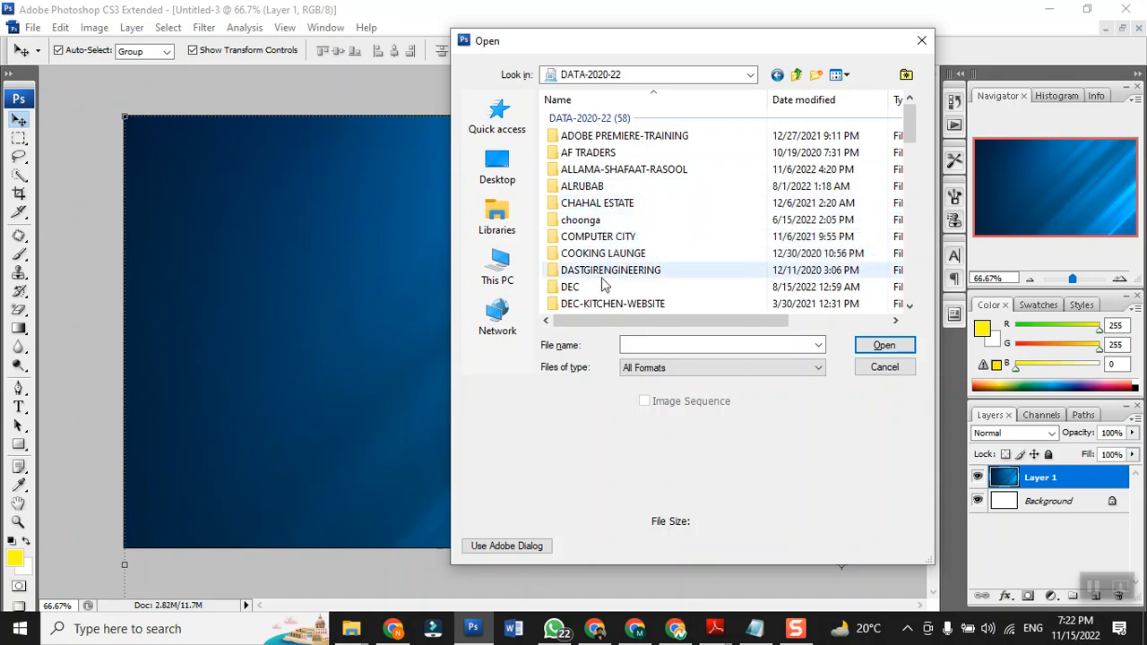
pyautogui.click(600, 169)
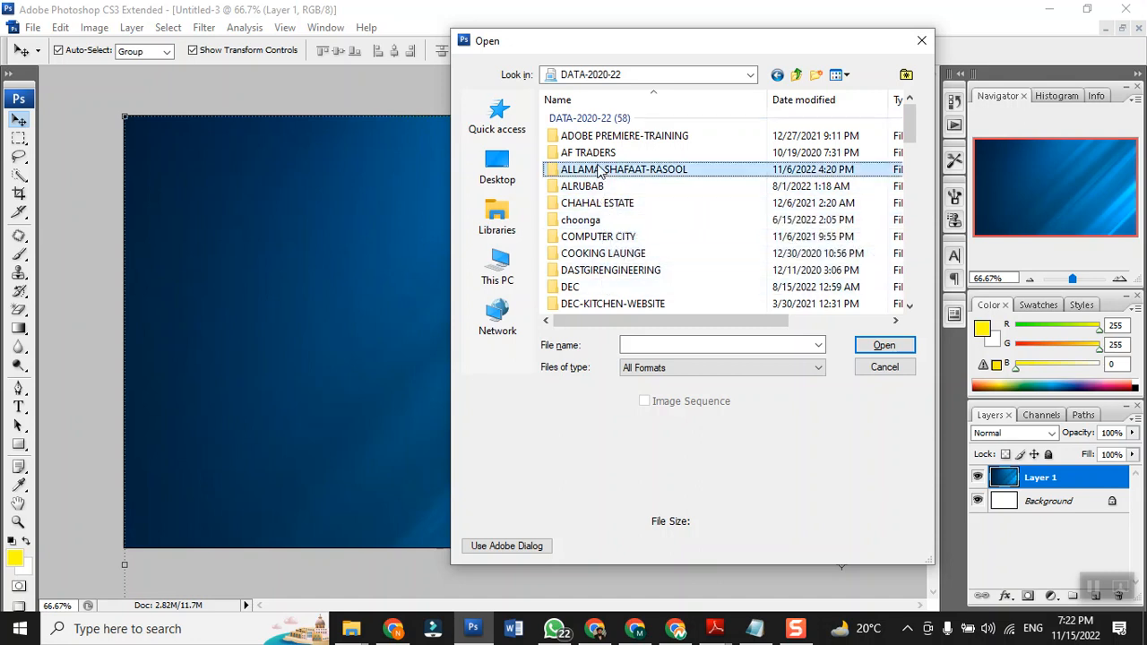
pyautogui.click(496, 222)
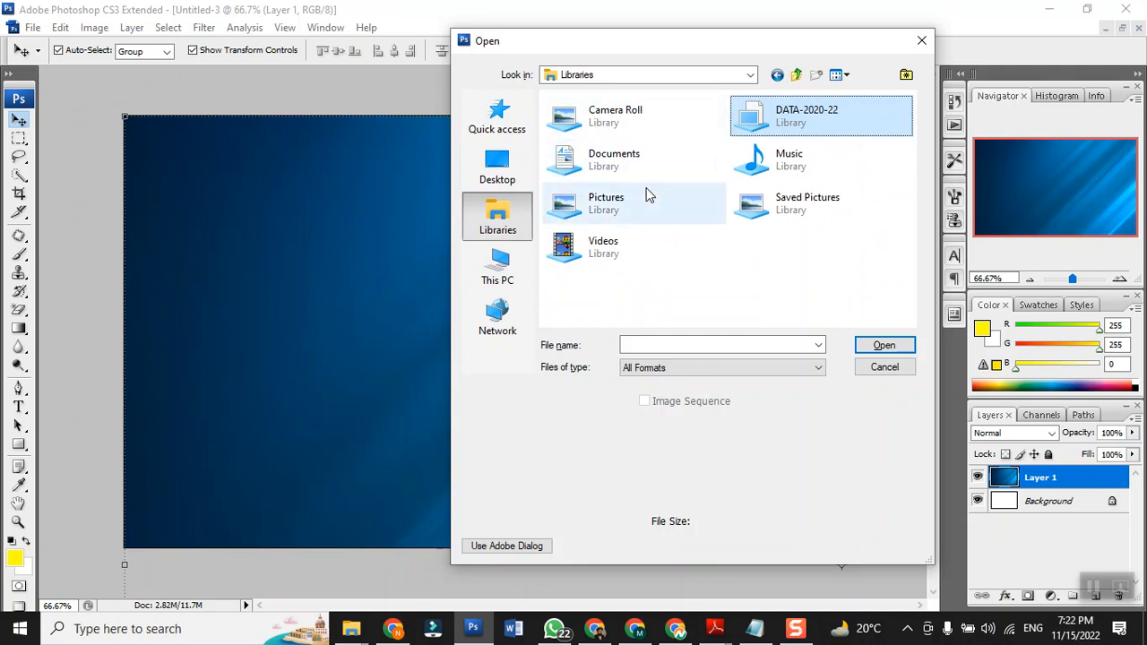
pyautogui.click(750, 74)
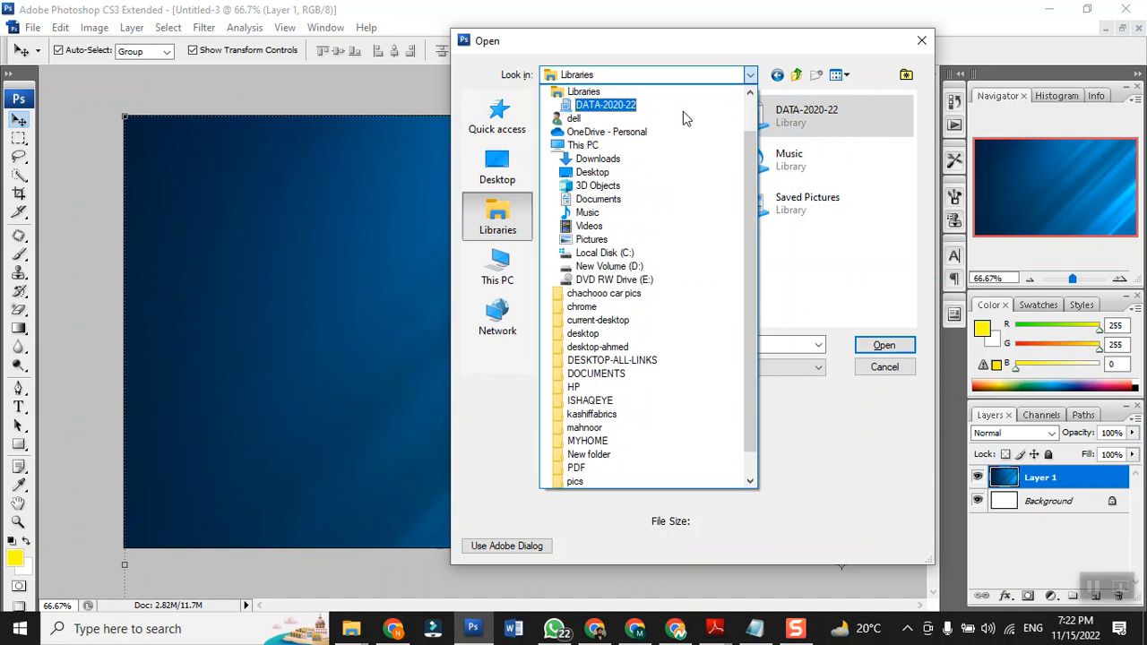
pyautogui.click(640, 158)
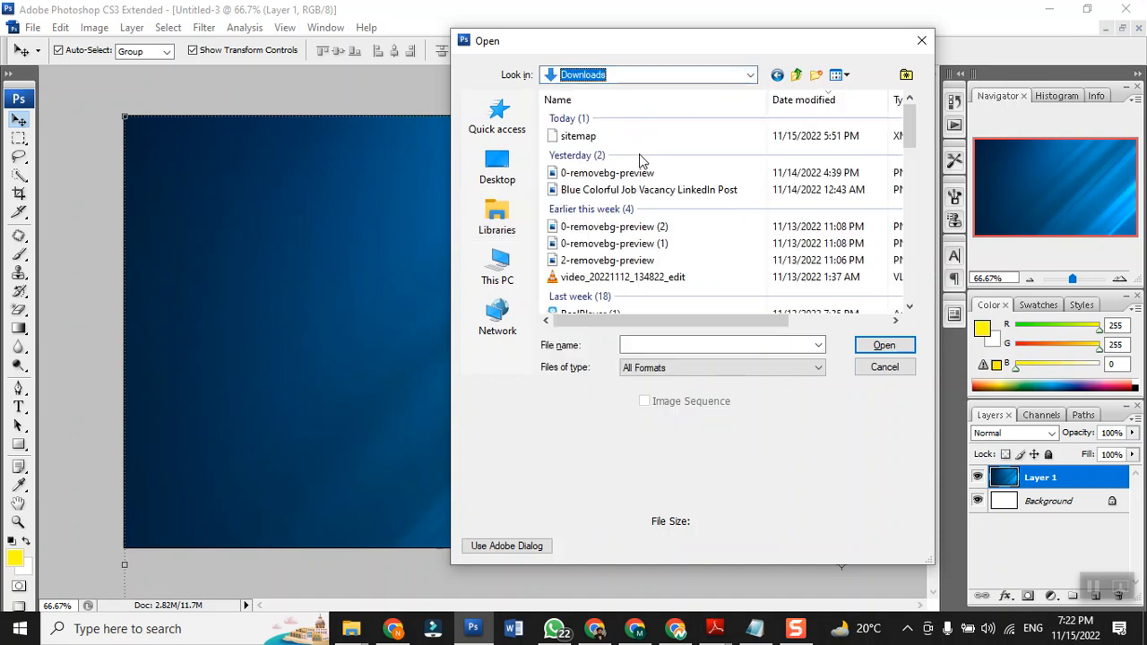
# - Display the files in the Downloads folder as extra large icons
pyautogui.scroll(-4, 725, 259)
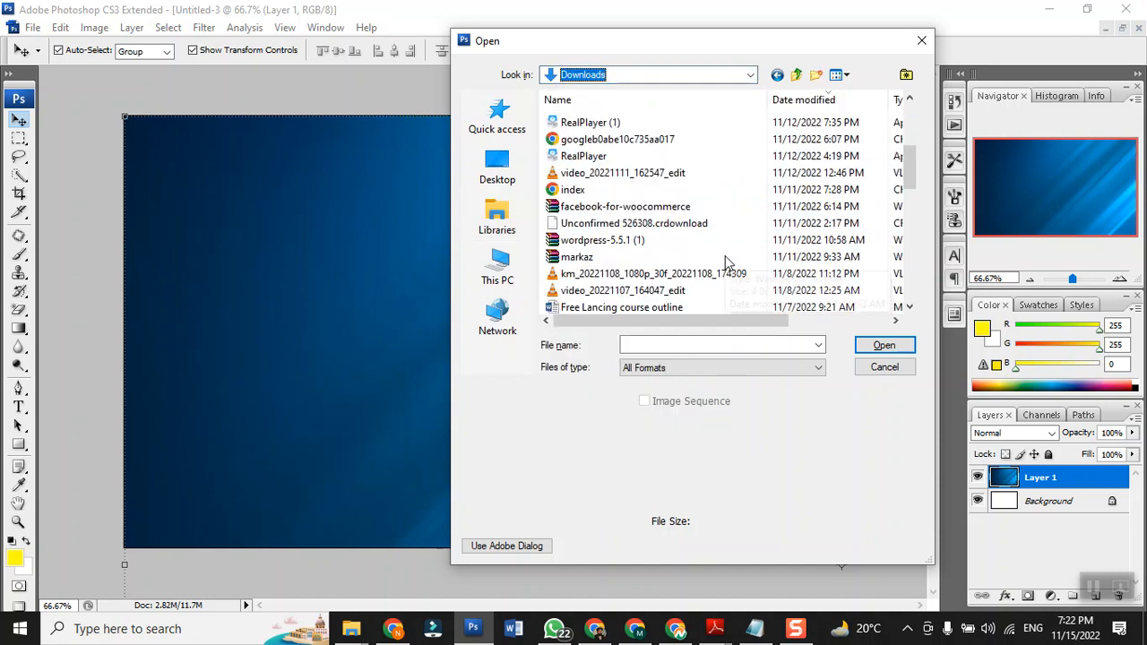
pyautogui.scroll(-10, 728, 260)
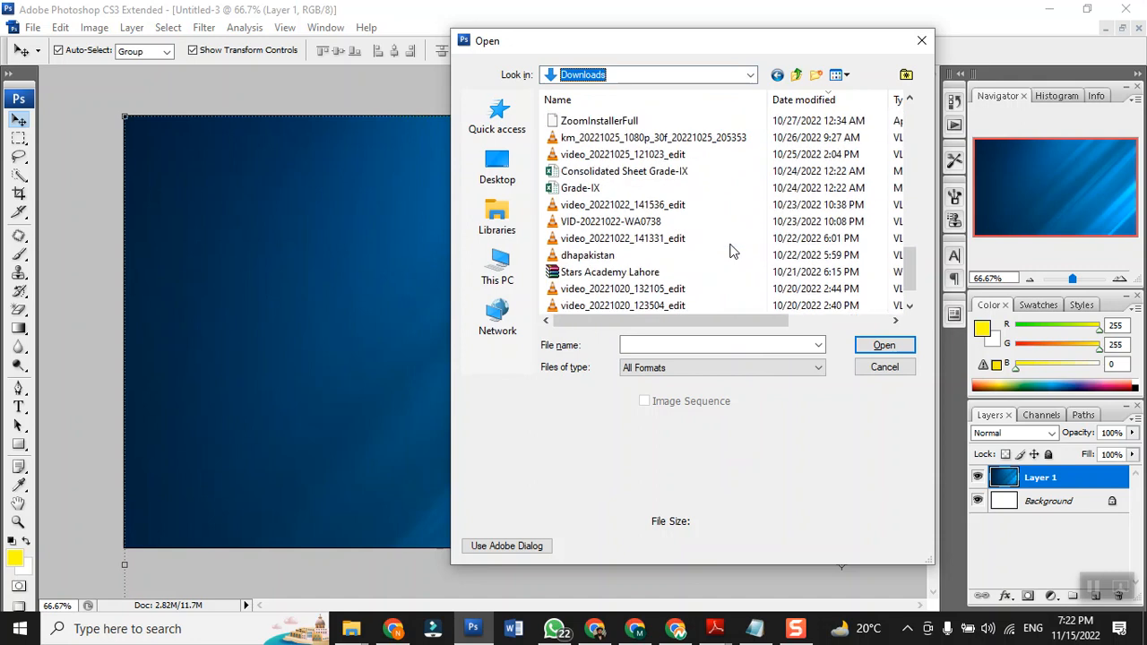
pyautogui.click(852, 79)
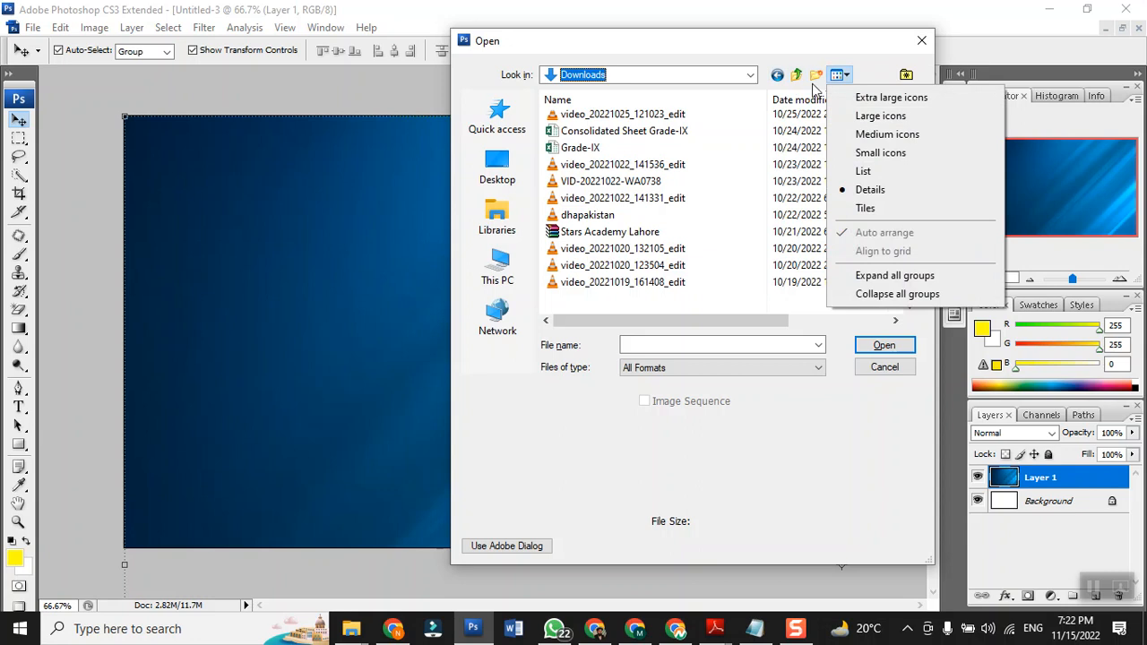
pyautogui.click(857, 102)
pyautogui.moveTo(907, 120); pyautogui.dragTo(907, 129)
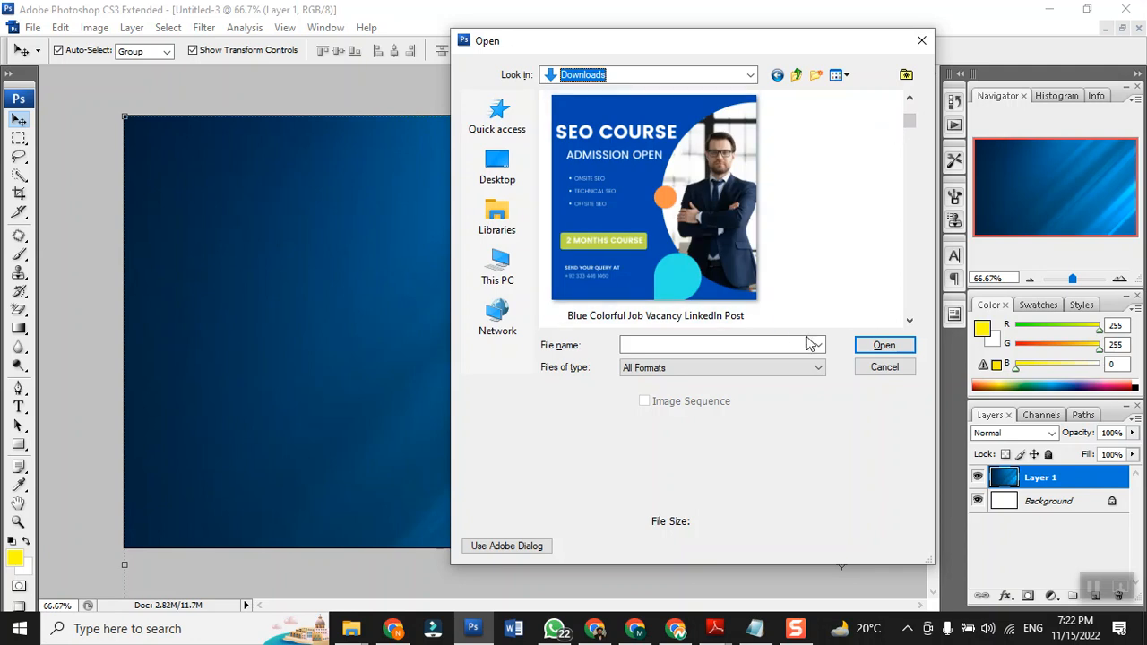
# - Look through the image previews in the Downloads folder for a suitable portrait cutout
pyautogui.click(909, 323)
pyautogui.click(908, 323)
pyautogui.click(909, 323)
pyautogui.click(909, 322)
pyautogui.click(909, 323)
pyautogui.click(909, 323)
pyautogui.click(909, 322)
pyautogui.click(909, 322)
pyautogui.click(908, 323)
pyautogui.click(908, 323)
pyautogui.click(909, 322)
pyautogui.click(908, 322)
pyautogui.click(909, 323)
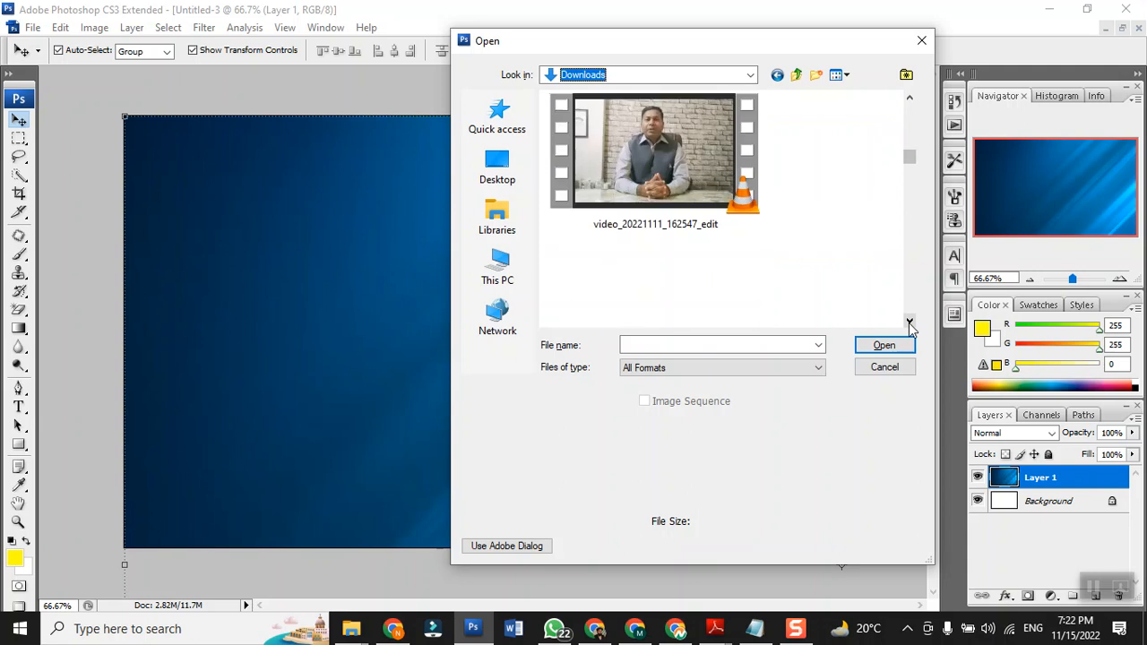
pyautogui.click(909, 323)
pyautogui.click(909, 322)
pyautogui.click(908, 323)
pyautogui.click(909, 323)
pyautogui.click(909, 322)
pyautogui.click(909, 322)
pyautogui.click(909, 323)
pyautogui.click(909, 322)
pyautogui.click(909, 323)
pyautogui.click(908, 322)
pyautogui.click(908, 322)
pyautogui.click(909, 323)
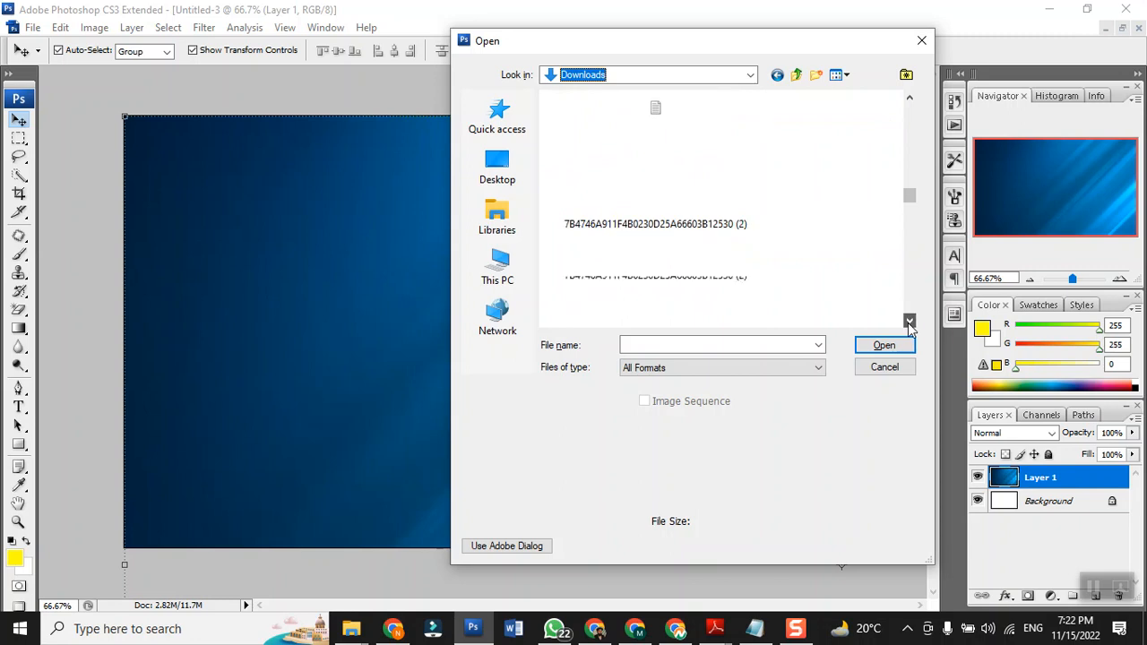
pyautogui.click(908, 323)
pyautogui.click(909, 323)
pyautogui.click(909, 323)
pyautogui.click(909, 323)
pyautogui.click(909, 323)
pyautogui.click(909, 323)
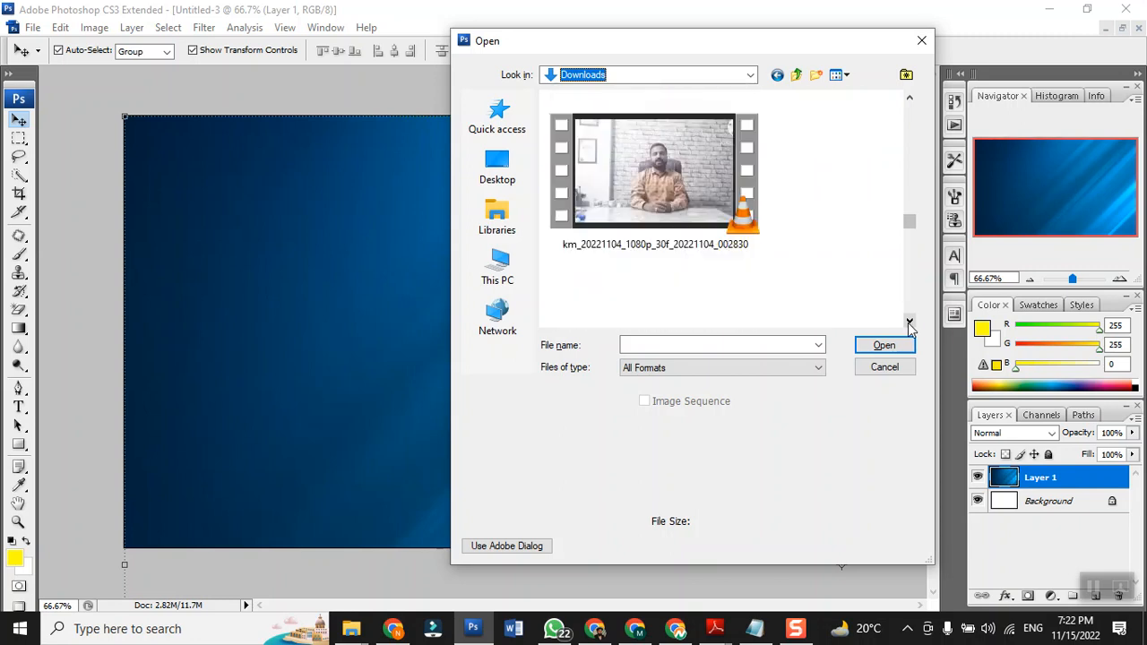
pyautogui.click(909, 323)
# - Open 0-removebg-preview (1) from Downloads and place its floating window beside the blue background document
pyautogui.moveTo(910, 226); pyautogui.dragTo(922, 130)
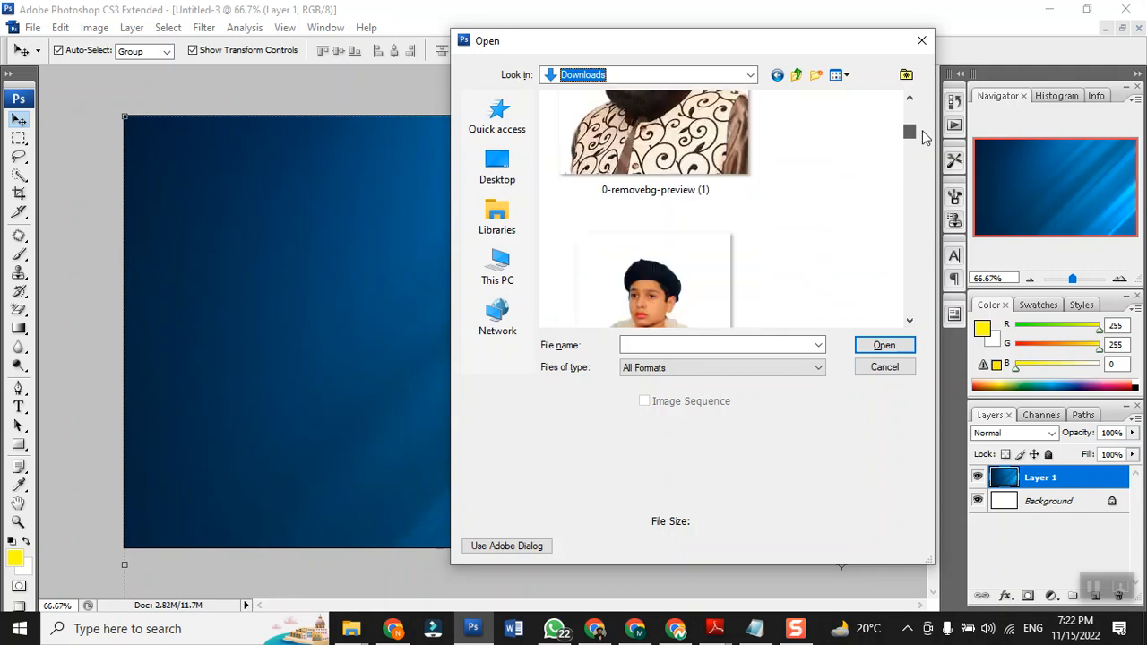
pyautogui.doubleClick(737, 152)
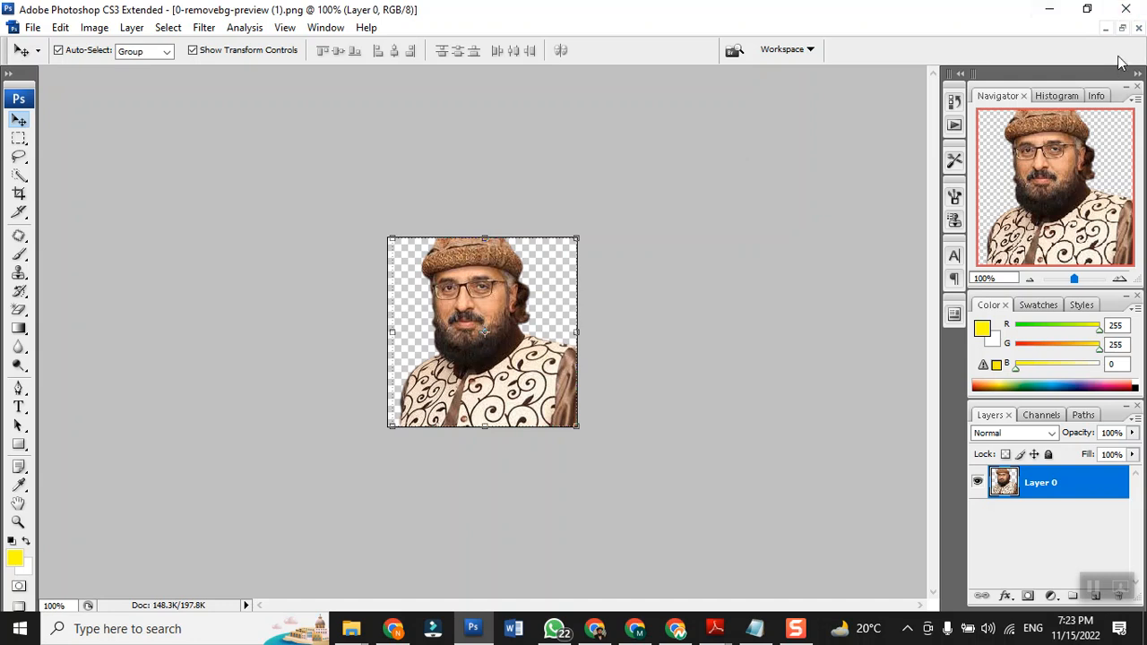
pyautogui.click(1123, 28)
pyautogui.moveTo(157, 139); pyautogui.dragTo(708, 89)
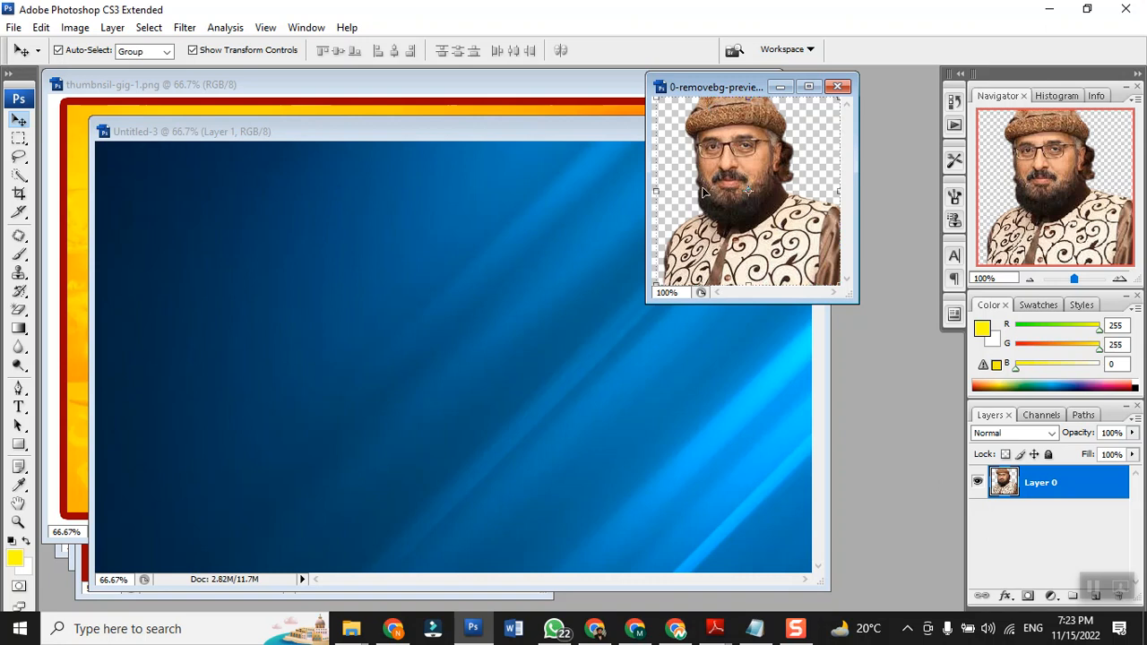
# - Copy the portrait cutout into the blue background document Untitled-3 and maximize that document's window
pyautogui.click(810, 87)
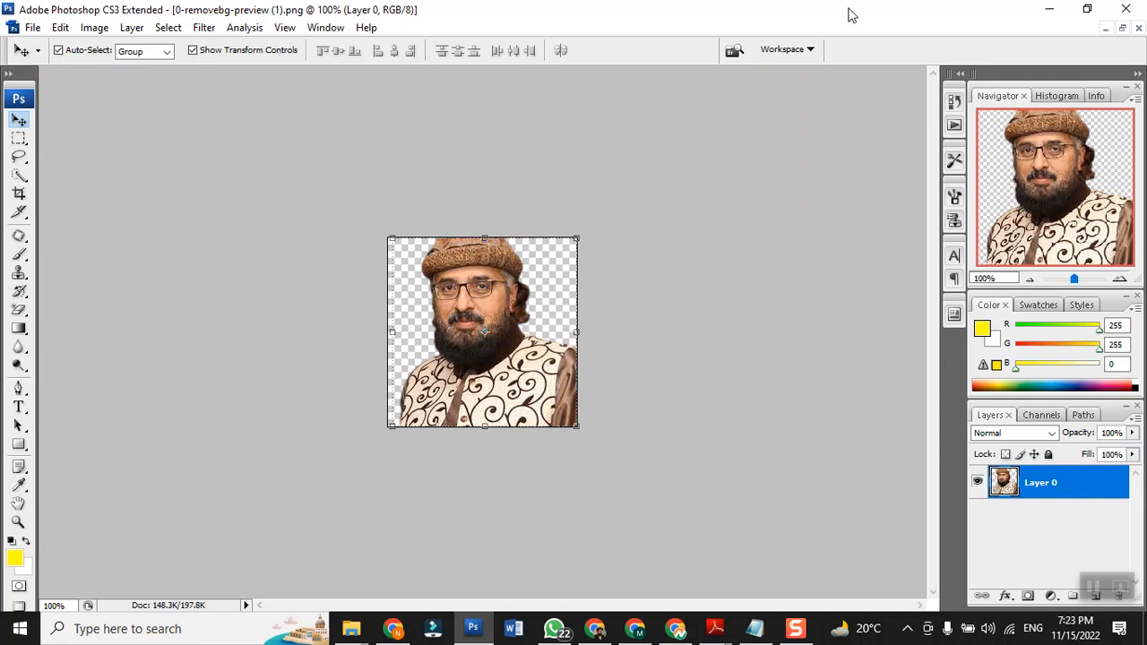
pyautogui.click(1122, 29)
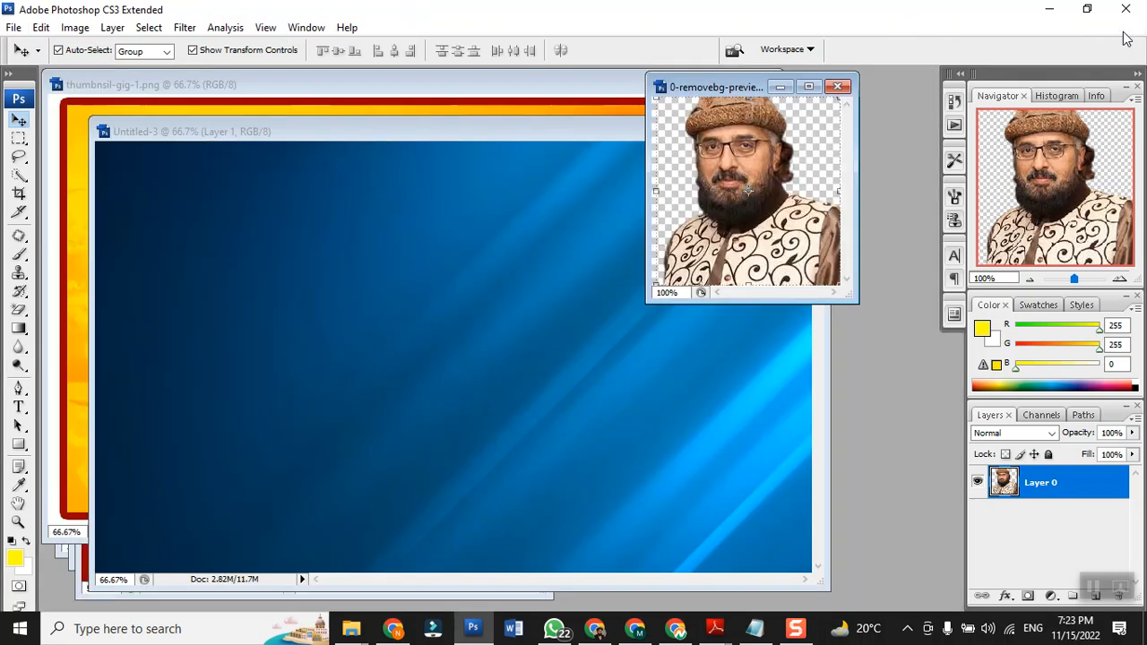
pyautogui.moveTo(746, 262); pyautogui.dragTo(525, 384)
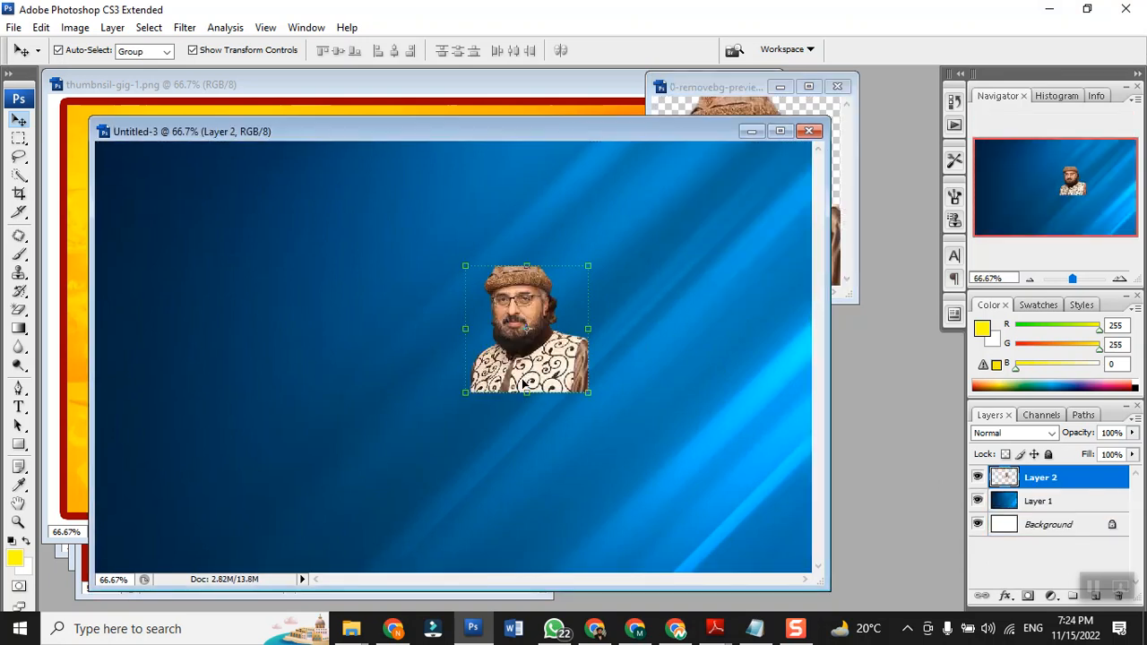
pyautogui.click(782, 134)
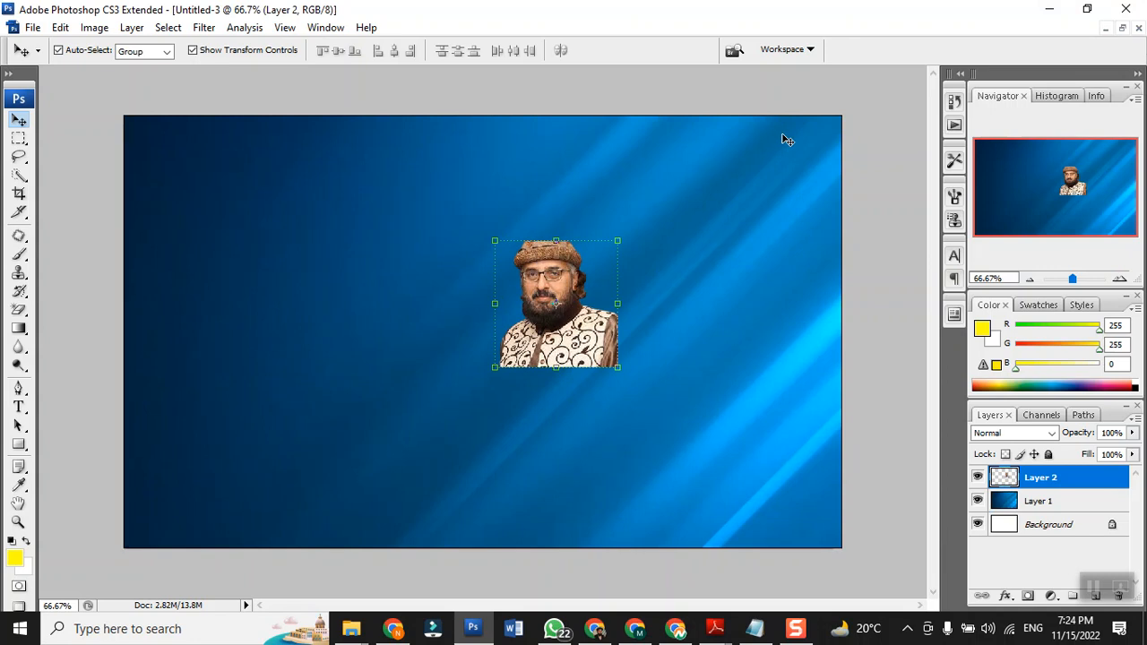
# - Enlarge the portrait to roughly twice its size, move it to the right part of the canvas, and deselect it
pyautogui.click(557, 367)
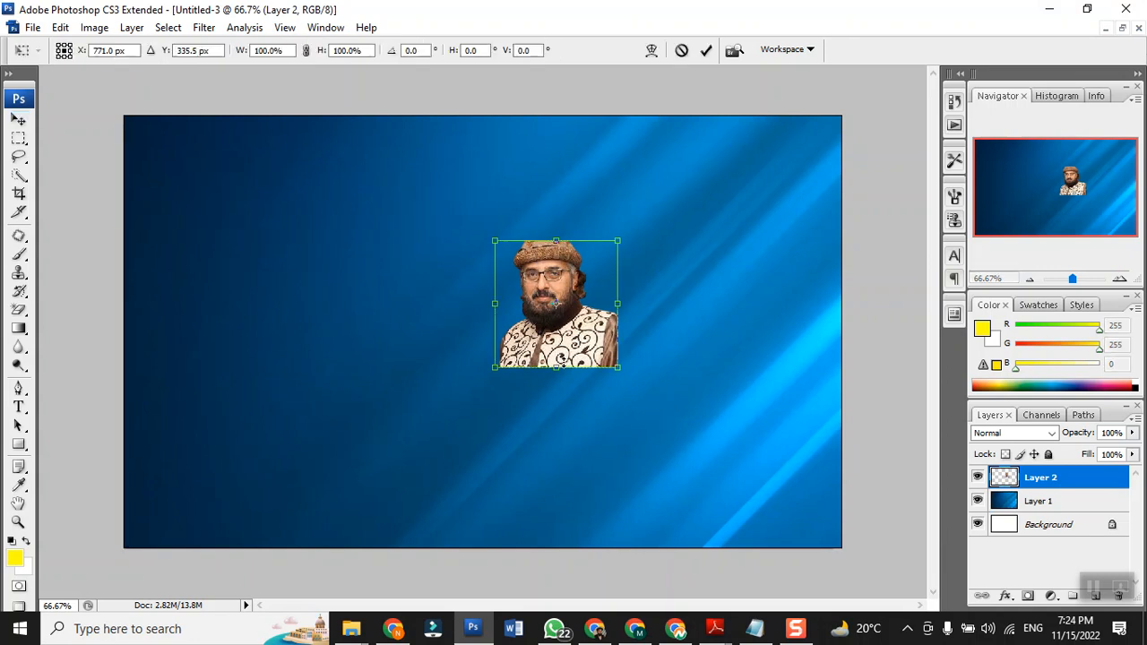
pyautogui.moveTo(568, 360); pyautogui.dragTo(829, 467)
pyautogui.press('Return')
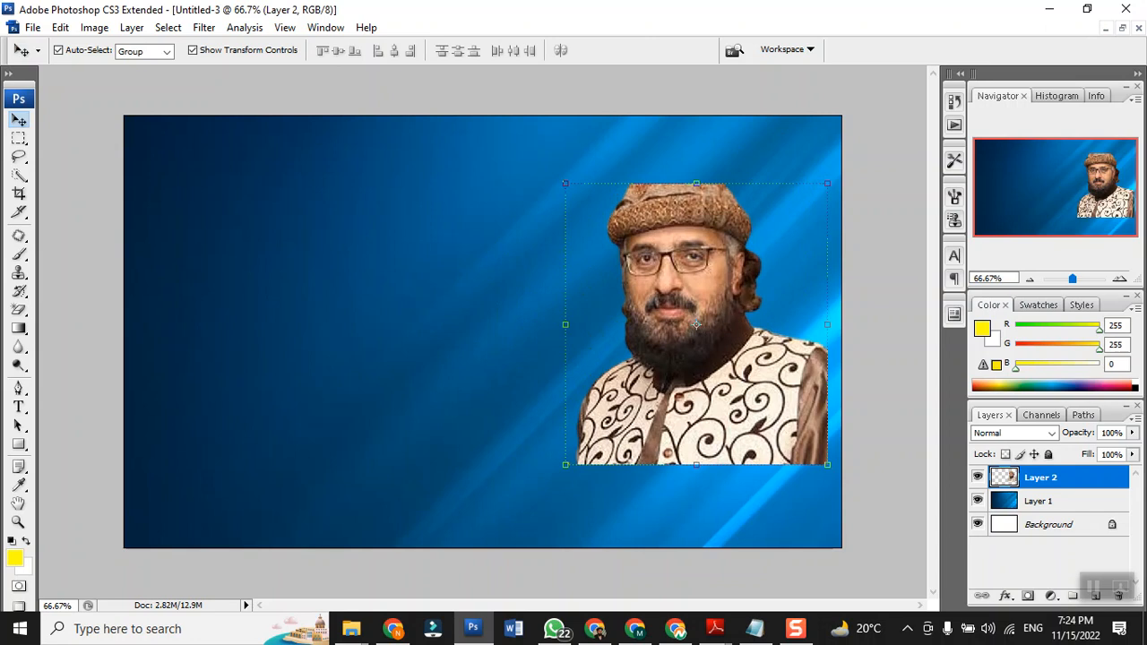
pyautogui.click(89, 352)
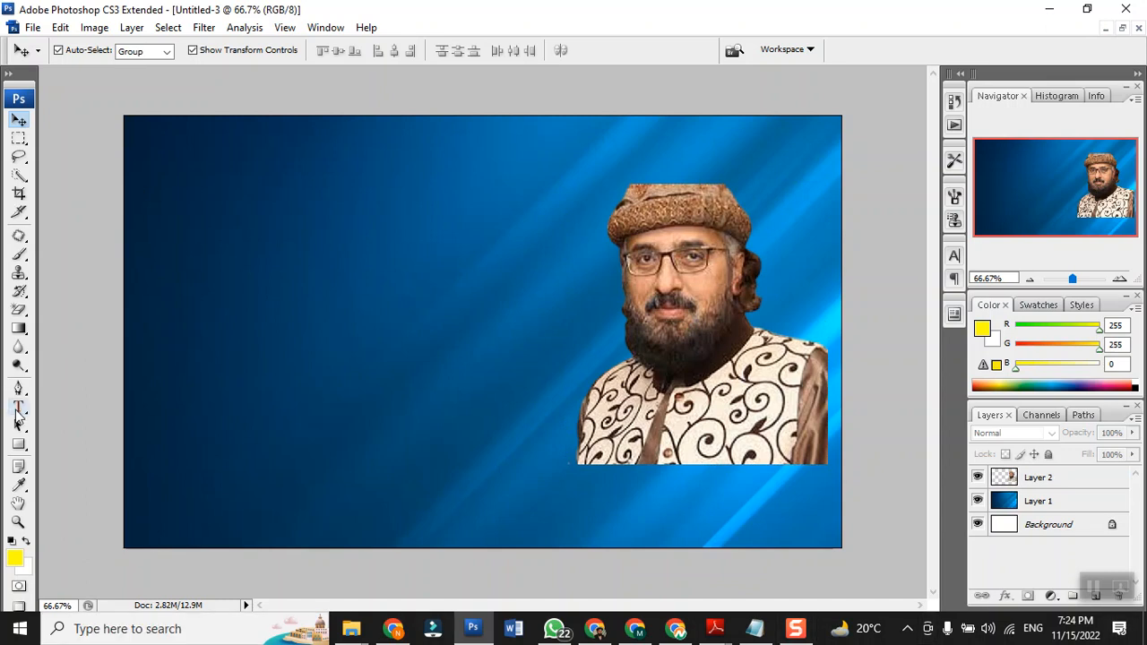
# - Switch to Chrome and load fiverr.com in the current tab
pyautogui.click(635, 629)
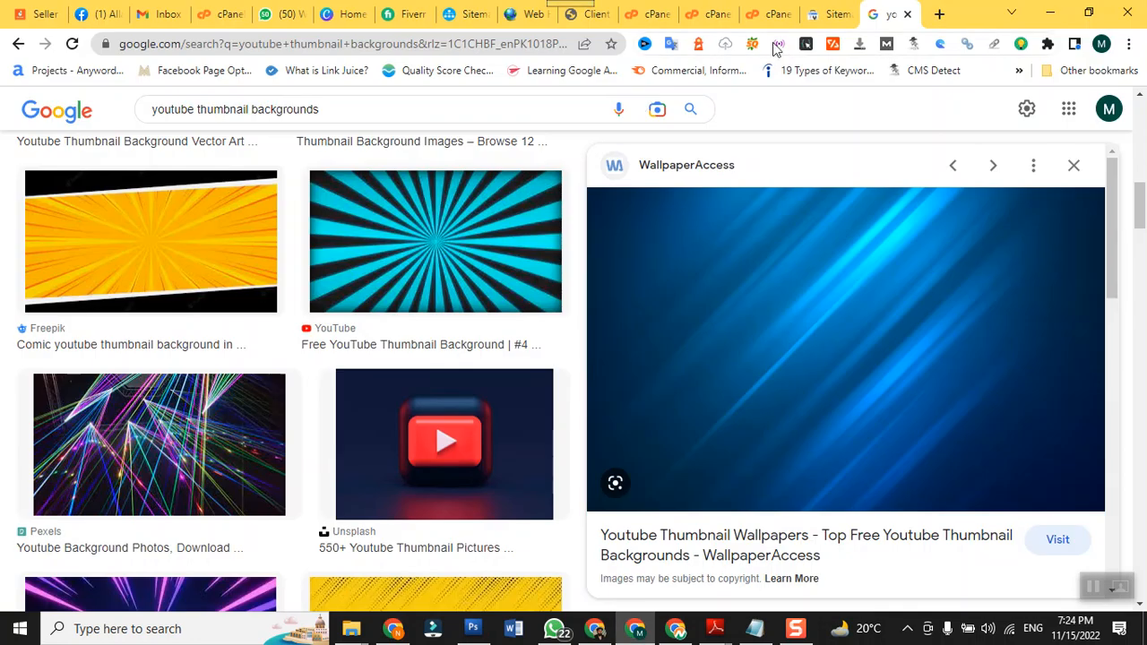
pyautogui.click(527, 52)
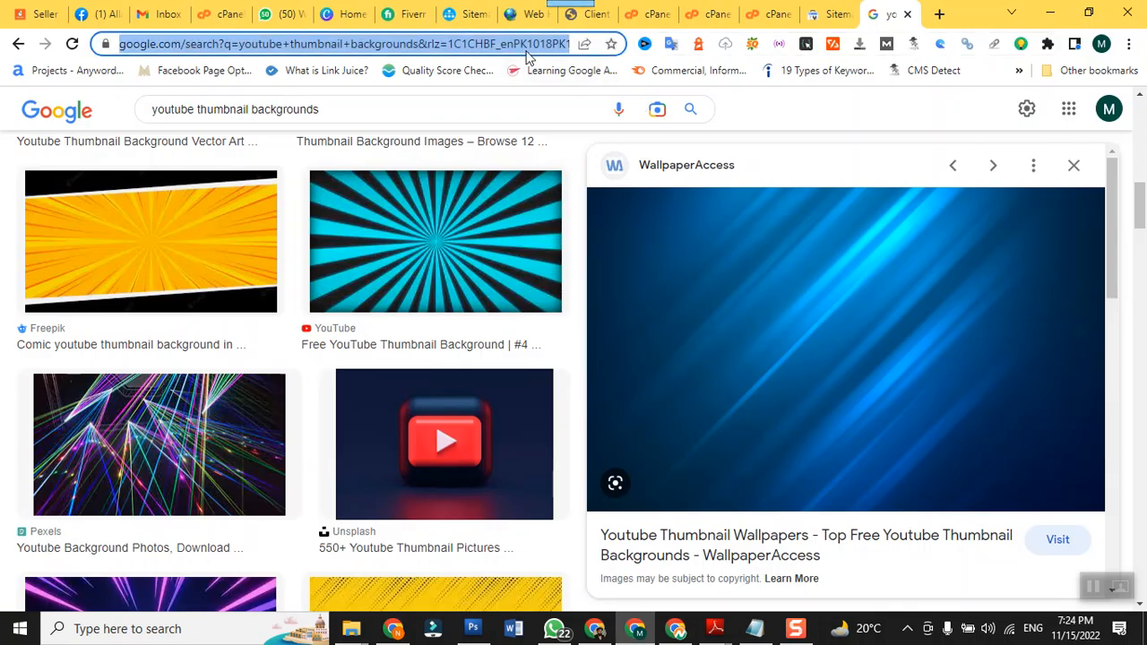
pyautogui.write('fiverr')
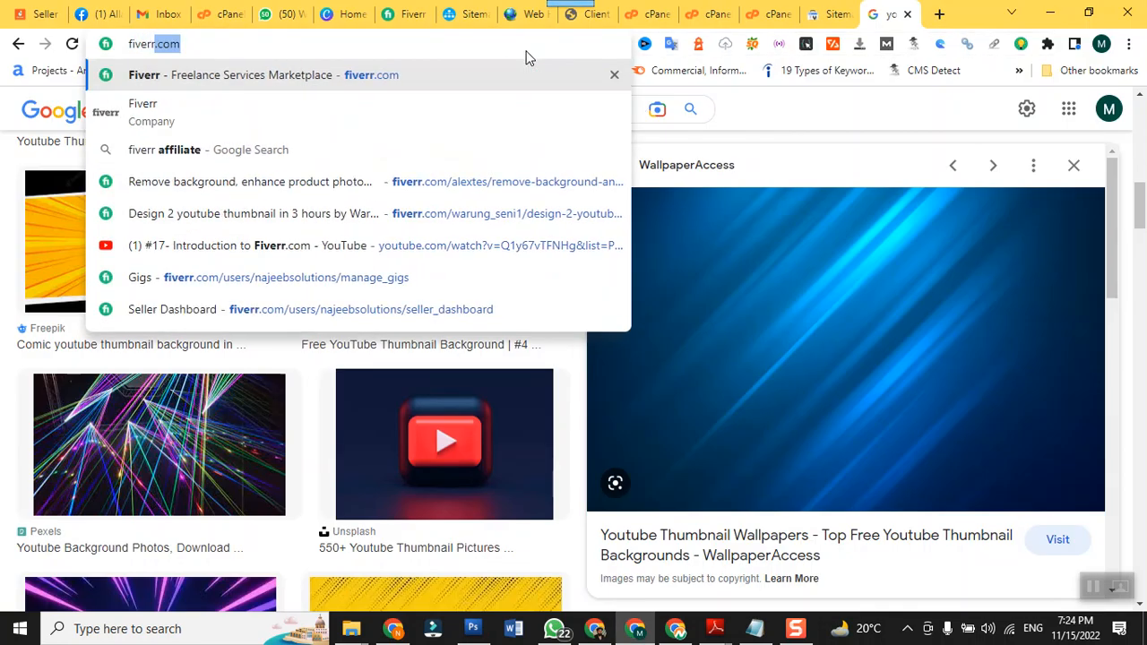
pyautogui.press('Return')
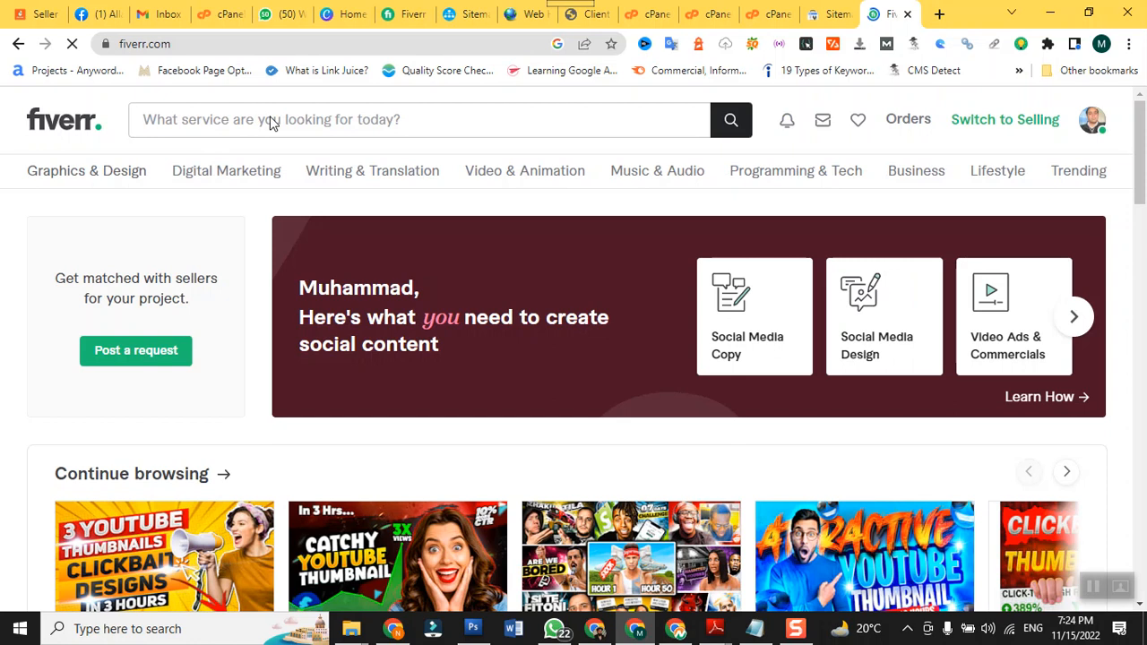
# - Search Fiverr for "youtube thumbnail" gigs
pyautogui.click(445, 115)
pyautogui.write('y')
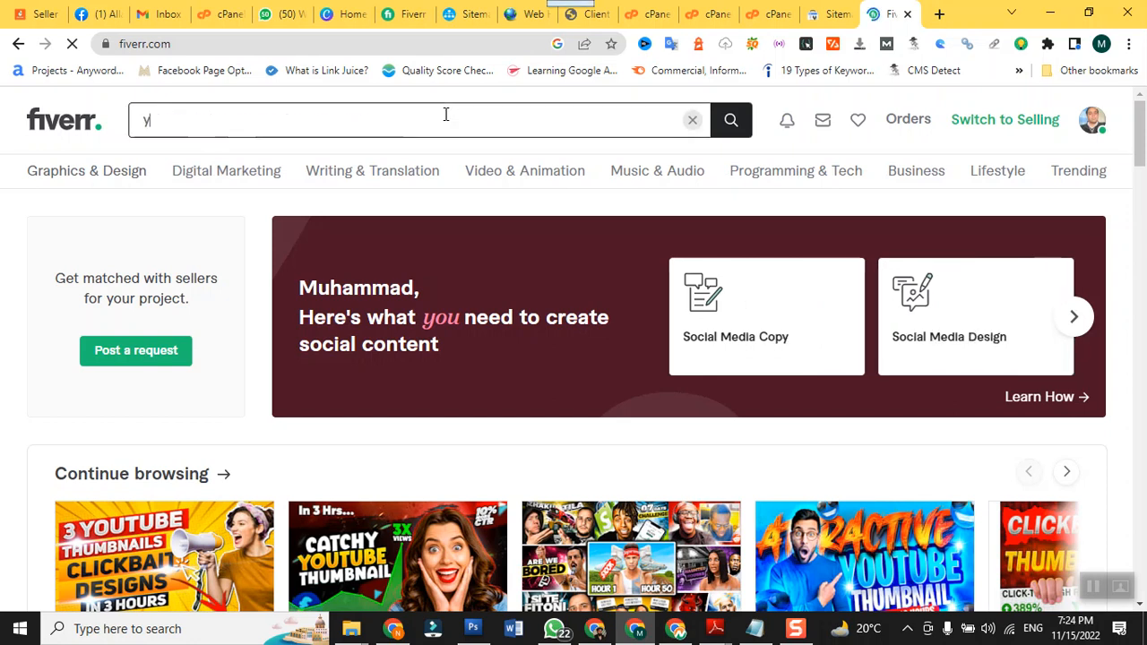
pyautogui.write('outube thumbnail')
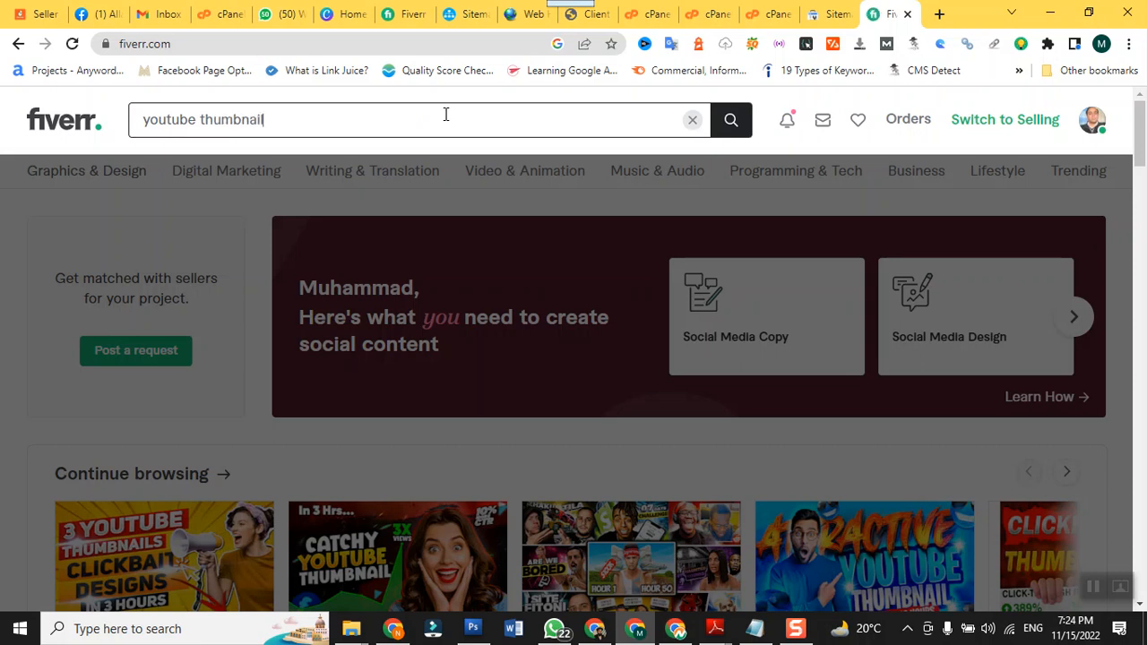
pyautogui.press('Return')
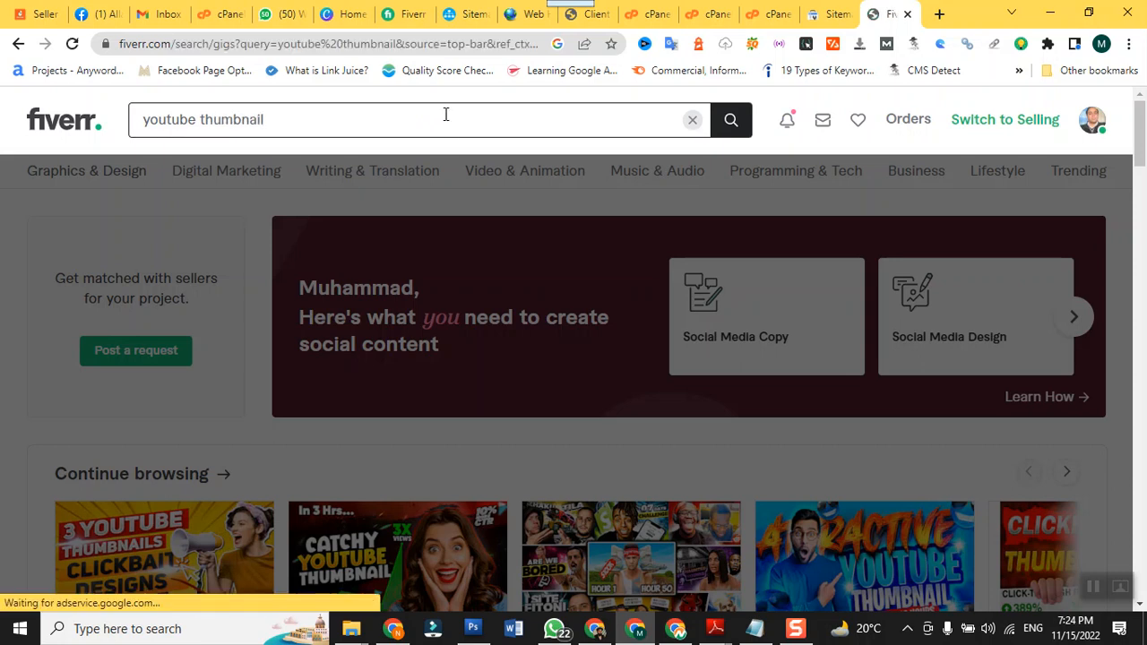
# - Examine the thumbnail designs in the Fiverr gig results for inspiration and return to Photoshop
pyautogui.scroll(-2, 515, 219)
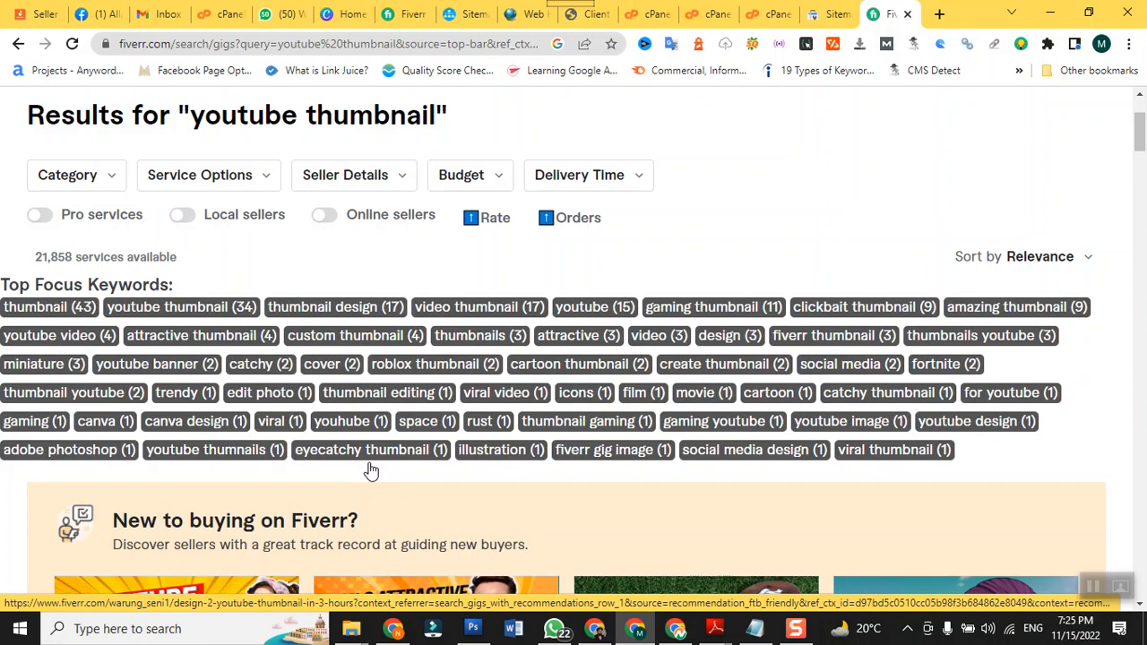
pyautogui.scroll(-3, 401, 439)
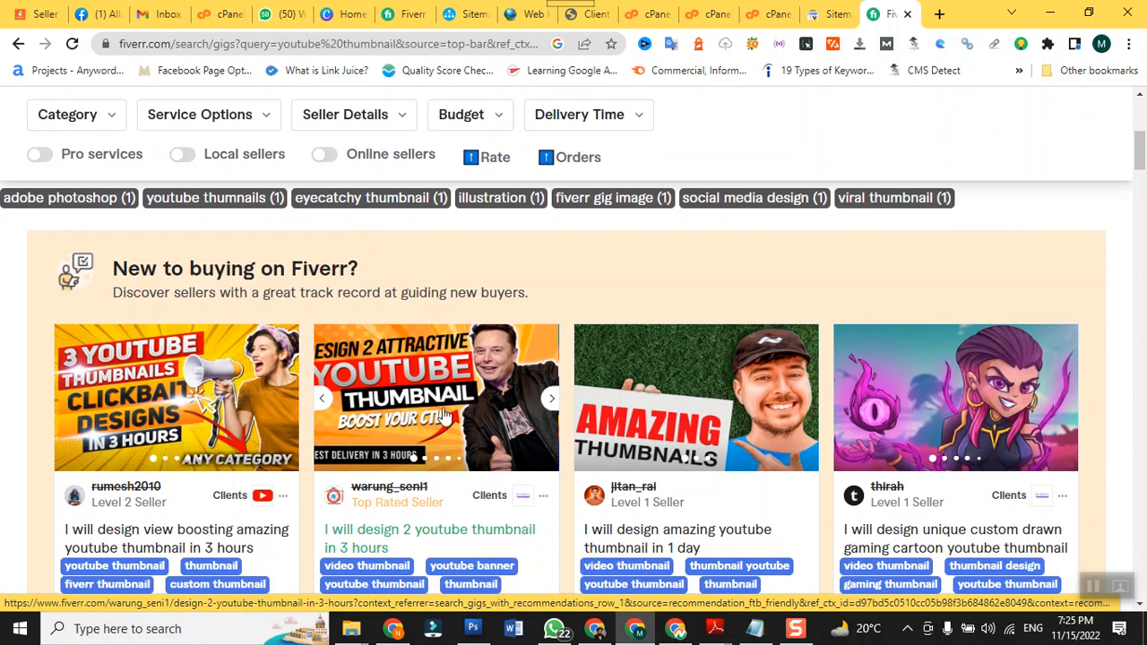
pyautogui.moveTo(472, 498)
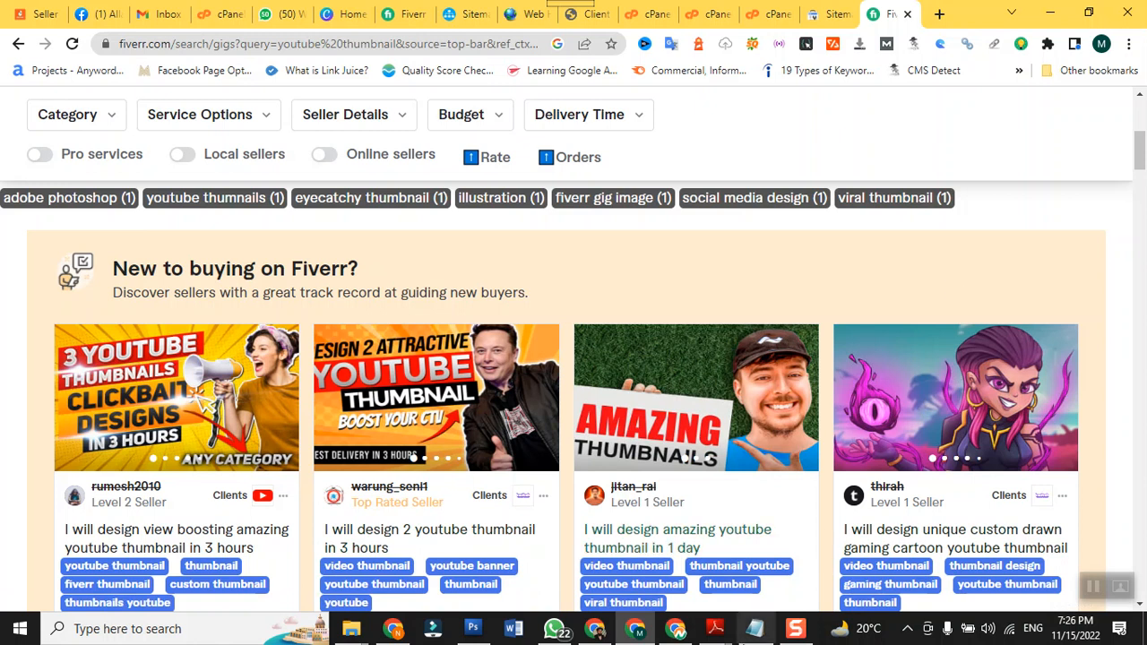
pyautogui.click(474, 627)
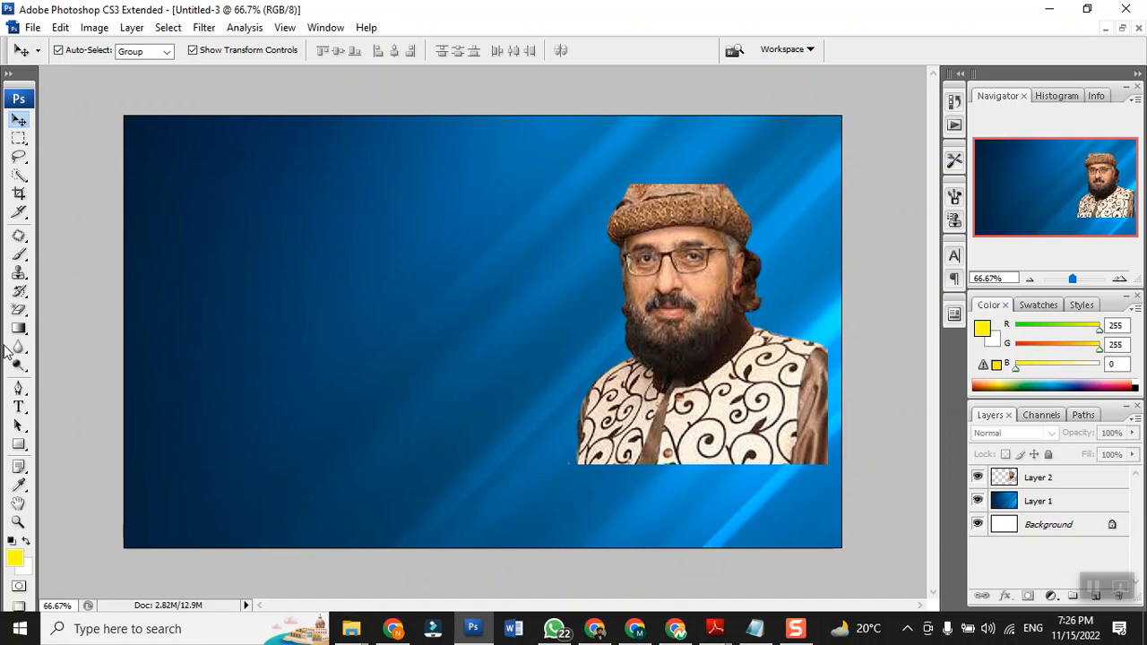
# - Add the yellow text "Design 2 Attractive" across the upper part of the canvas, starting near its left edge
pyautogui.click(18, 410)
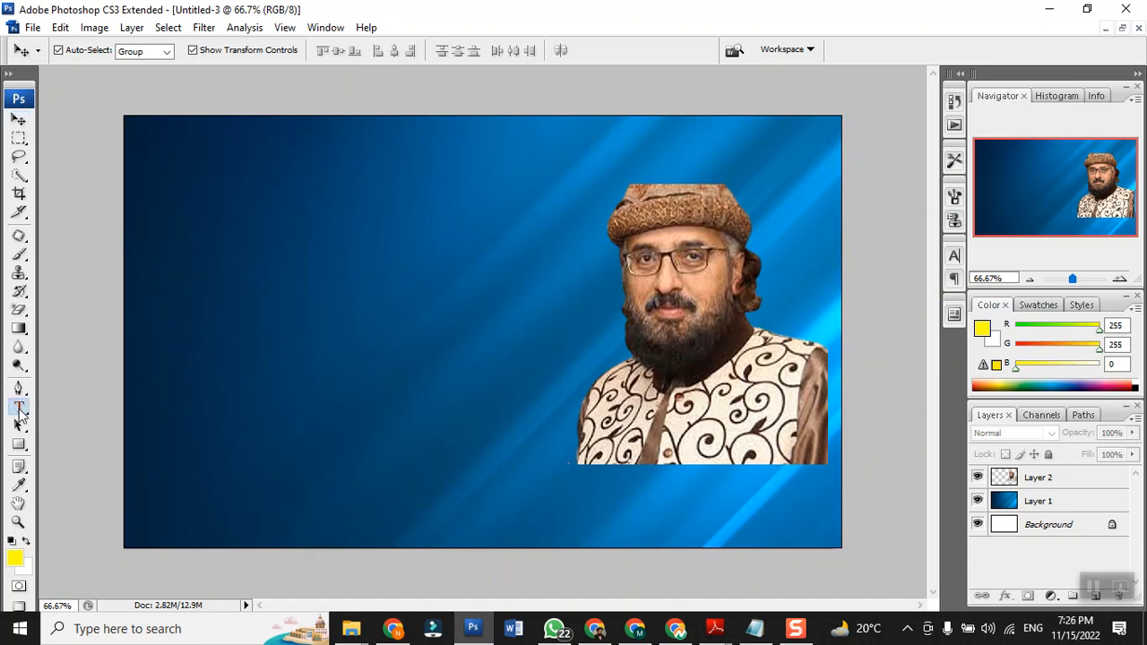
pyautogui.click(167, 201)
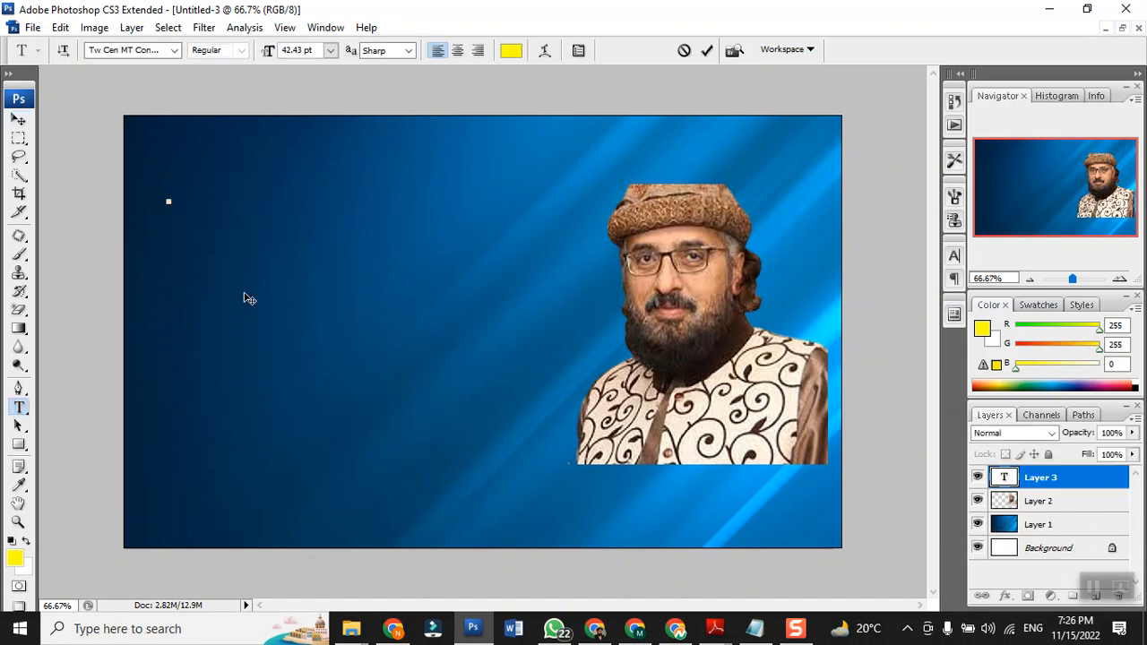
pyautogui.write('Des')
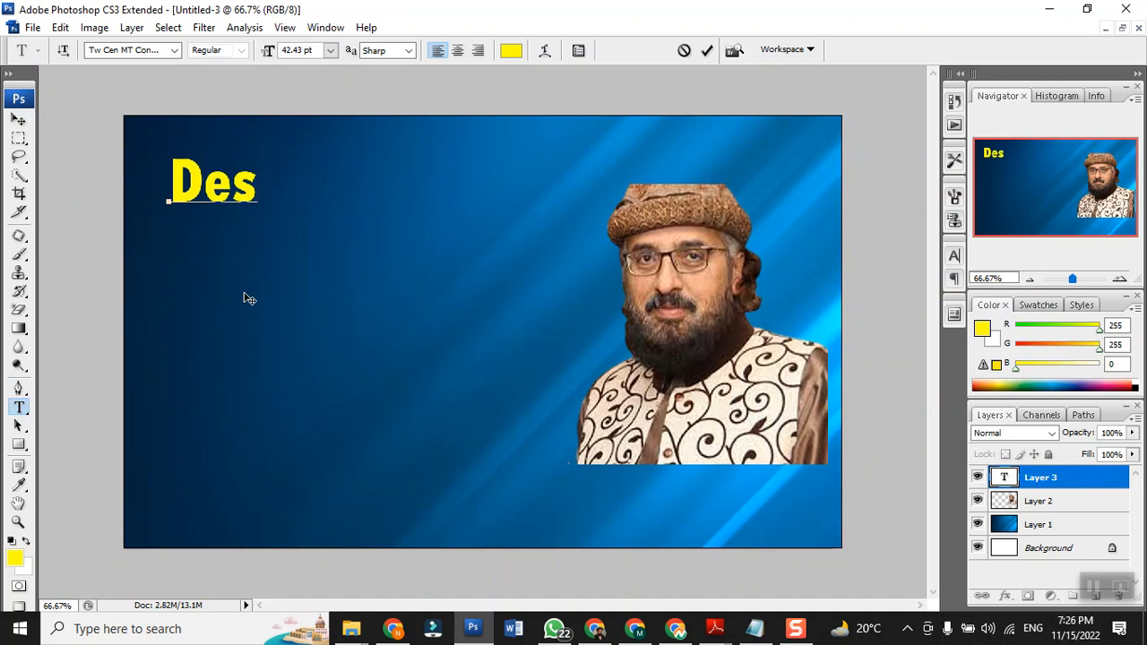
pyautogui.write('ign 2')
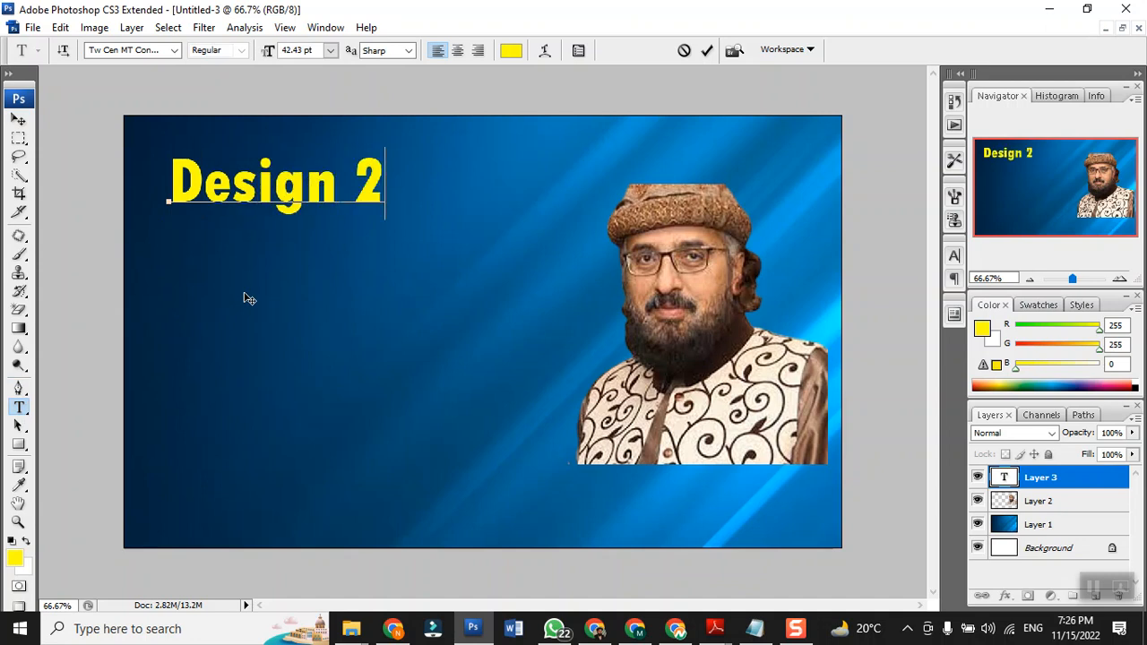
pyautogui.write(' Attract')
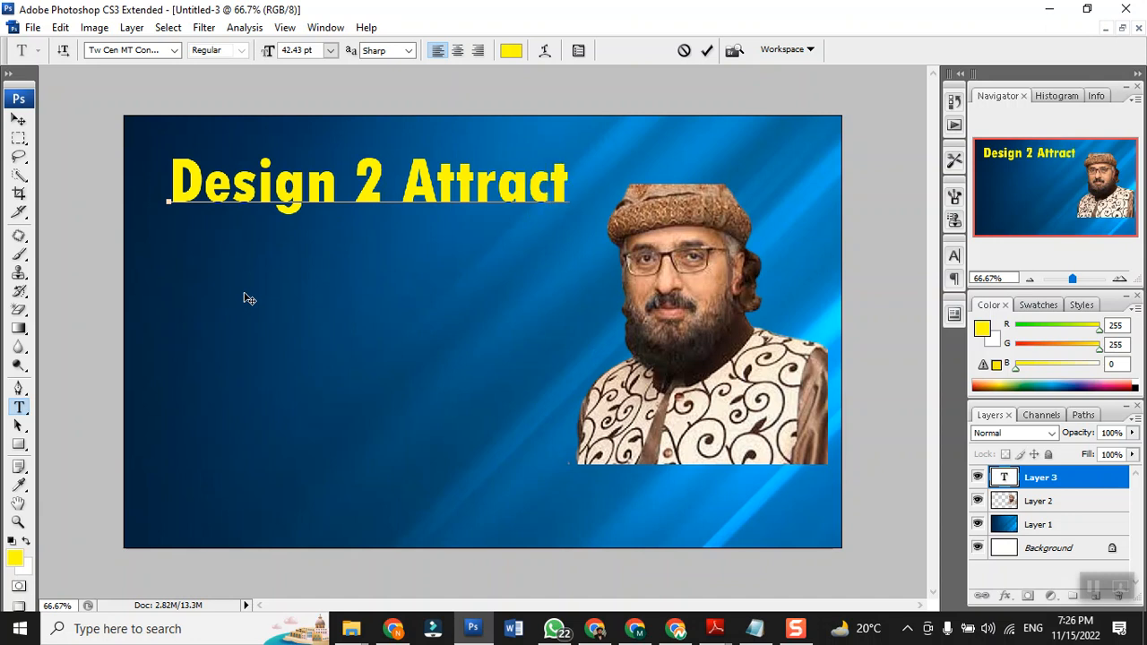
pyautogui.write('ive')
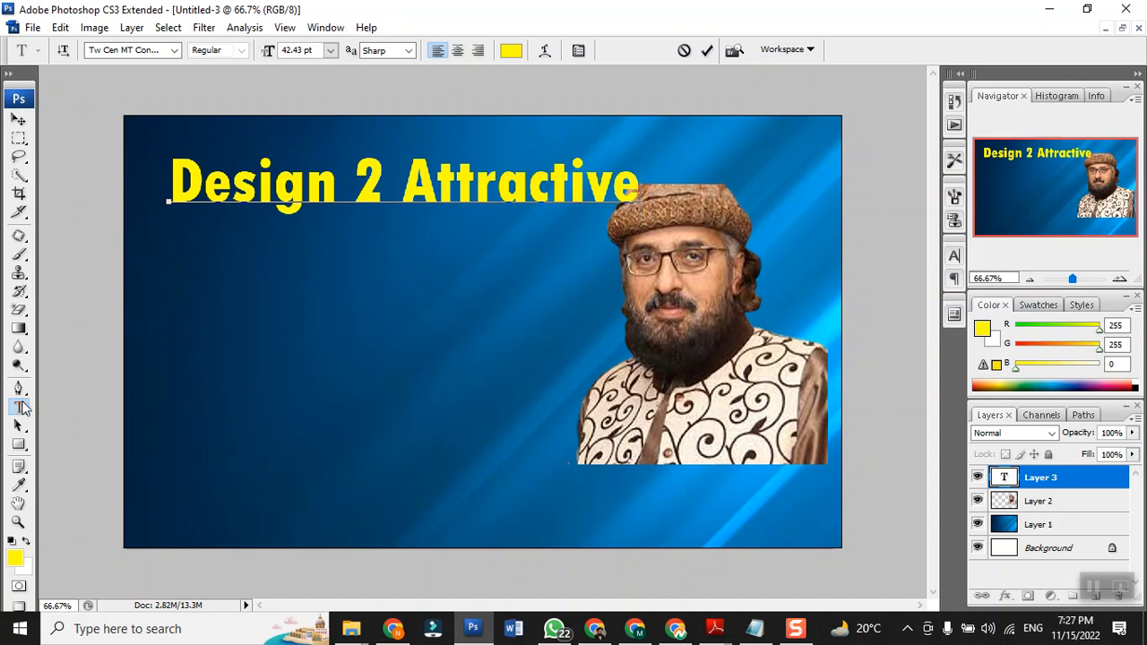
# - Move the title slightly up and the portrait into the canvas's bottom-right corner, and commit the title's text edit
pyautogui.click(18, 123)
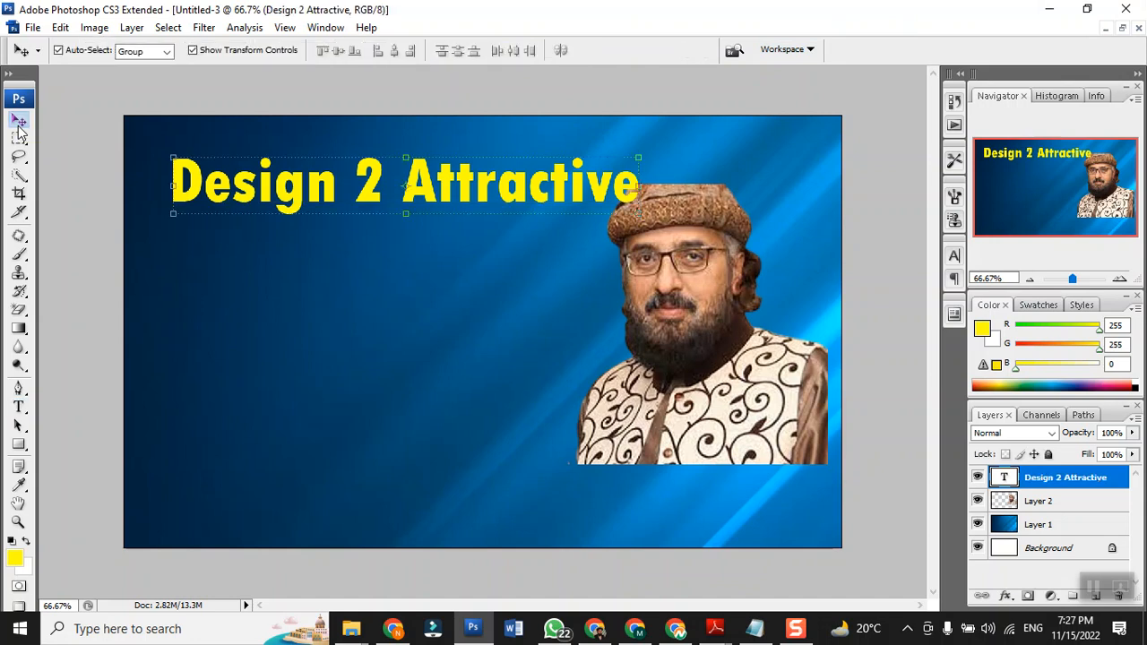
pyautogui.moveTo(289, 204); pyautogui.dragTo(281, 179)
pyautogui.moveTo(684, 319); pyautogui.dragTo(737, 410)
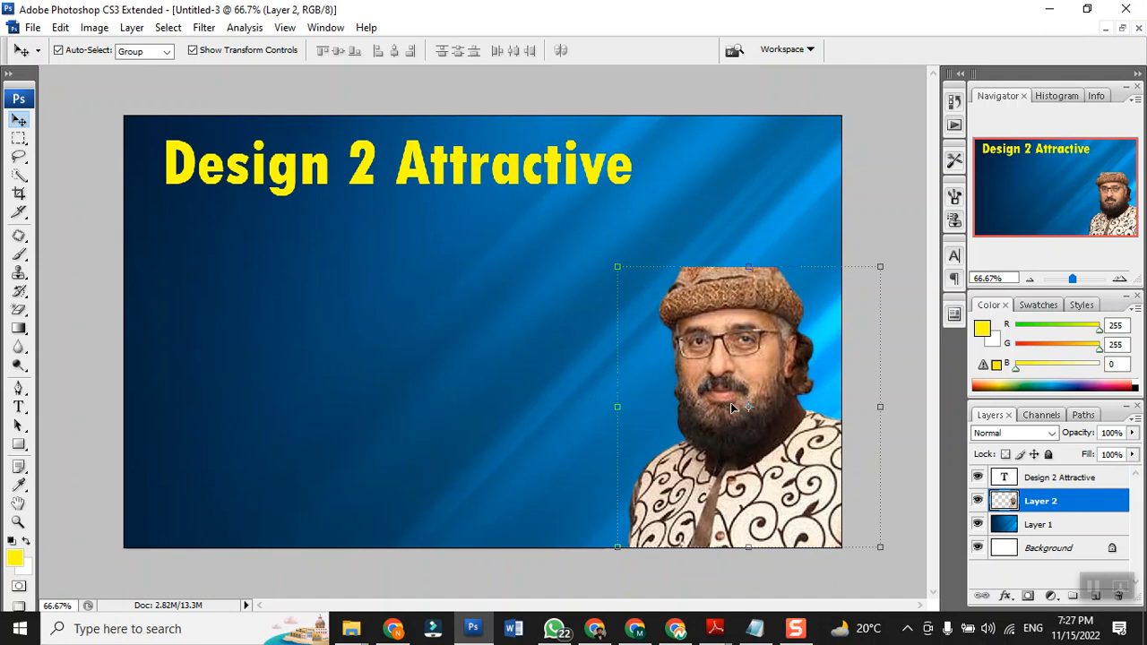
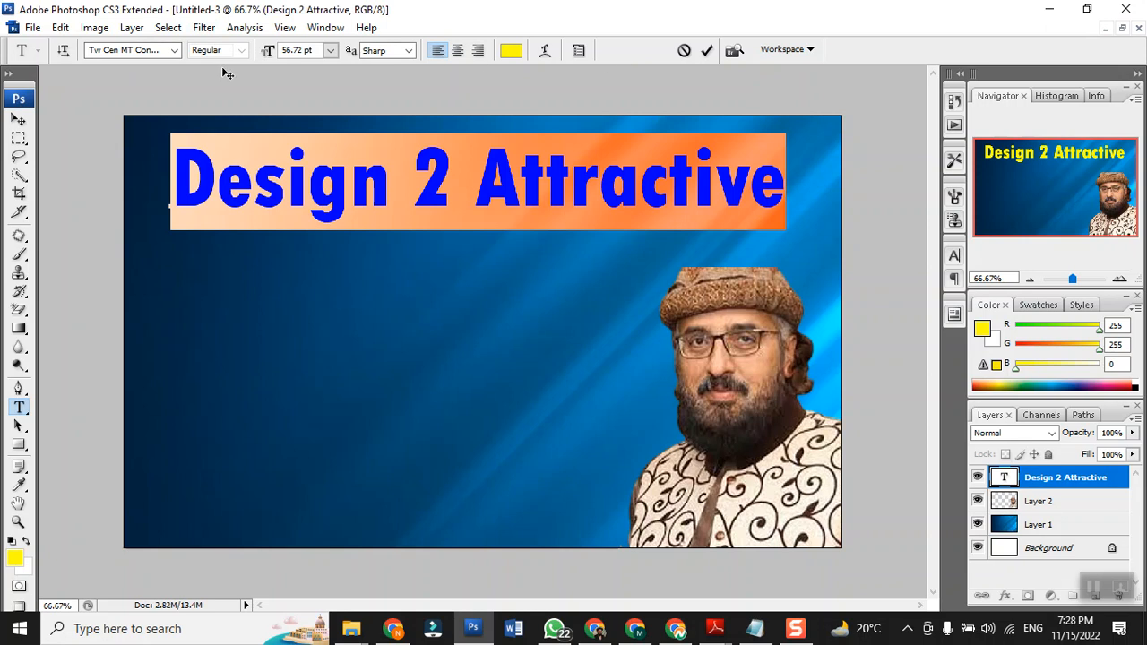
pyautogui.click(18, 121)
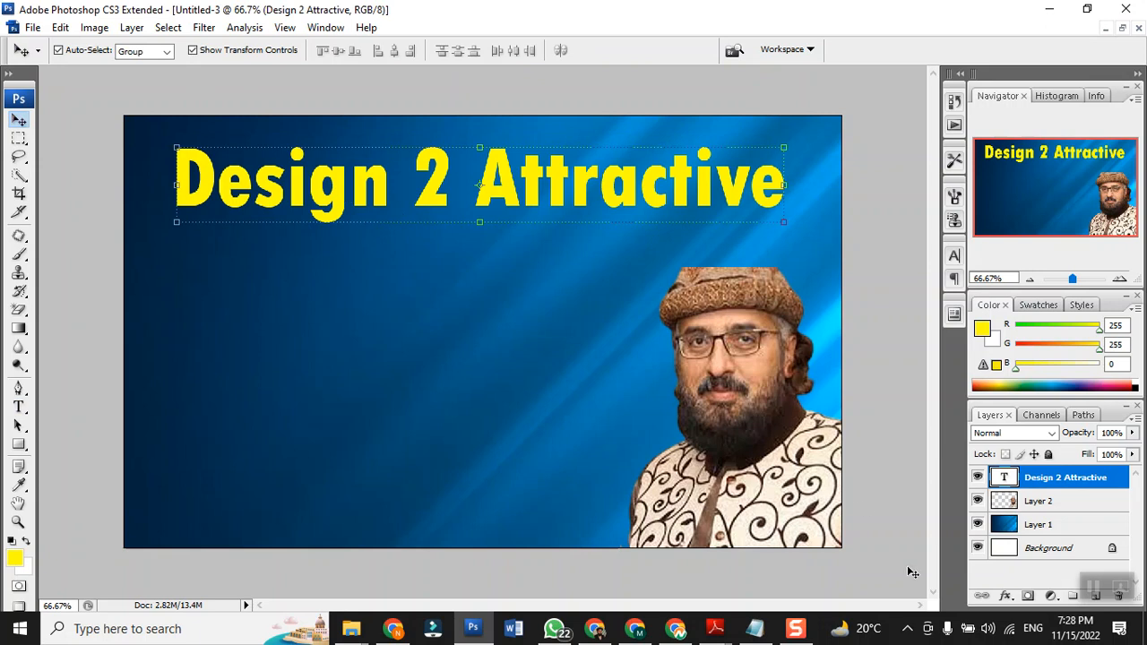
# - Try a red Color Overlay at 44% opacity on the title text and turn it off again
pyautogui.click(1005, 597)
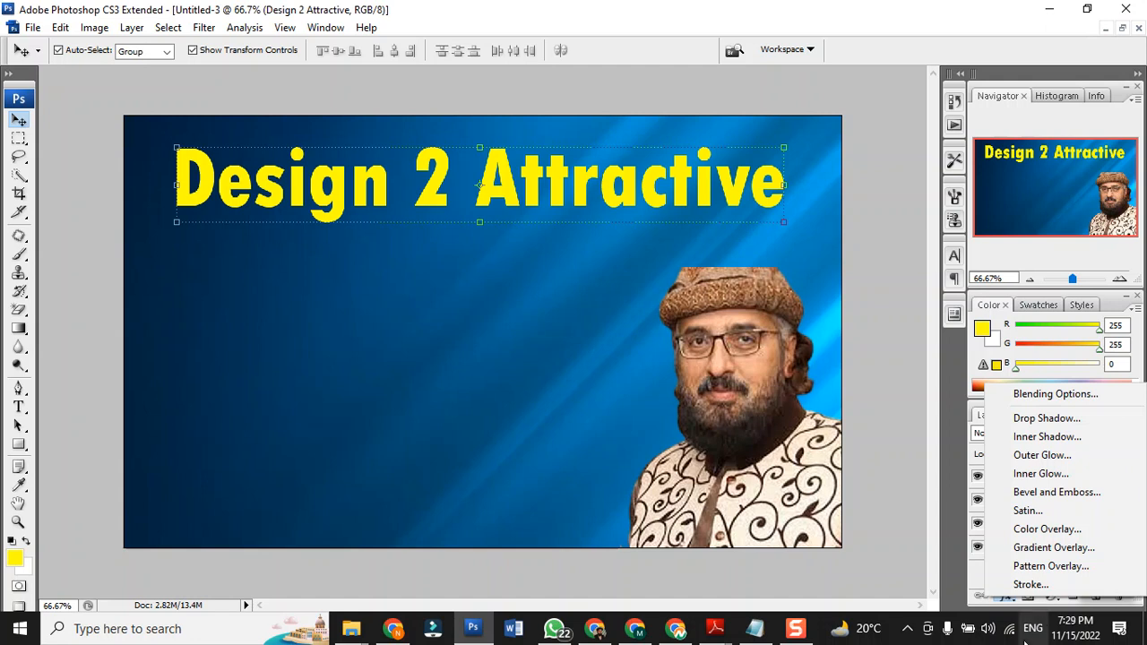
pyautogui.click(1040, 536)
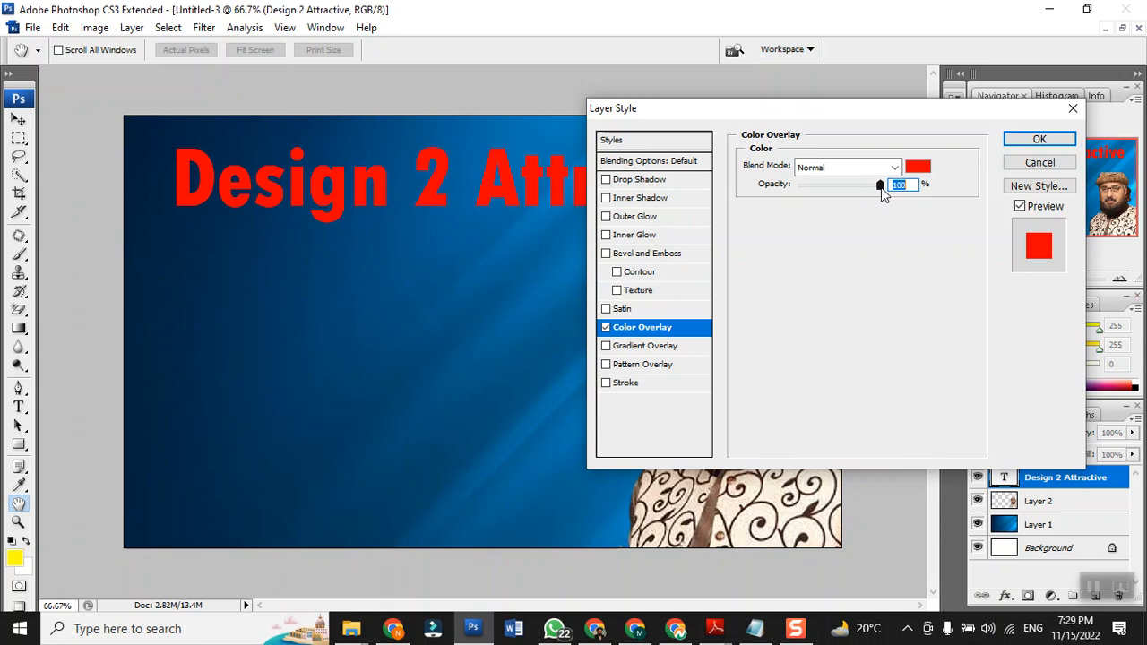
pyautogui.moveTo(880, 186); pyautogui.dragTo(835, 186)
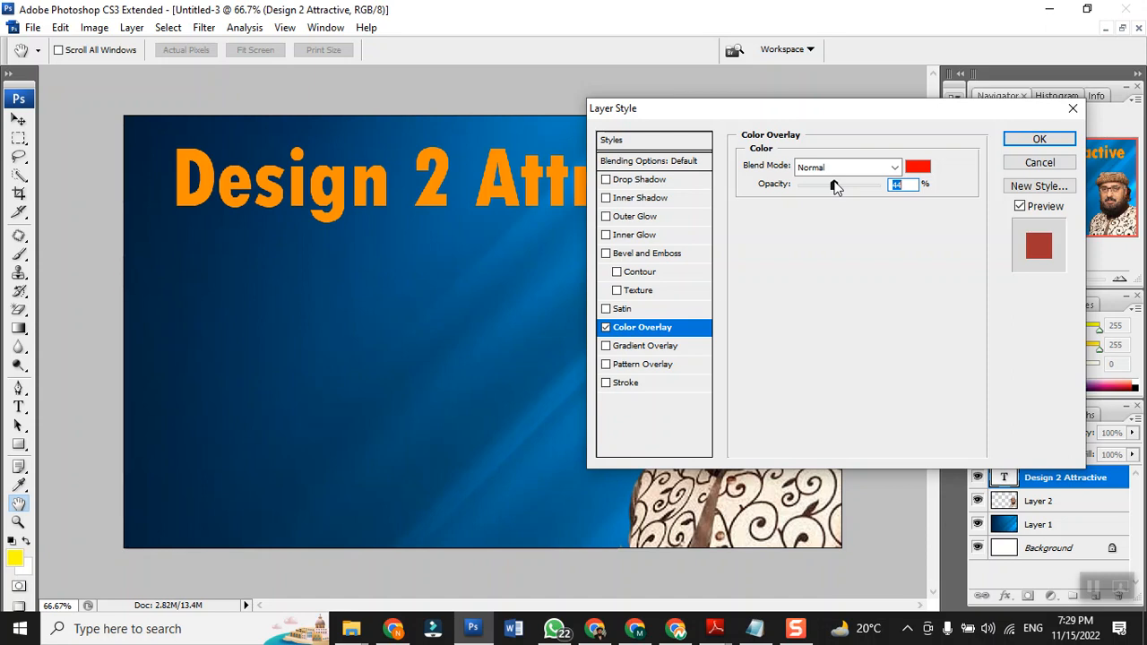
pyautogui.click(606, 327)
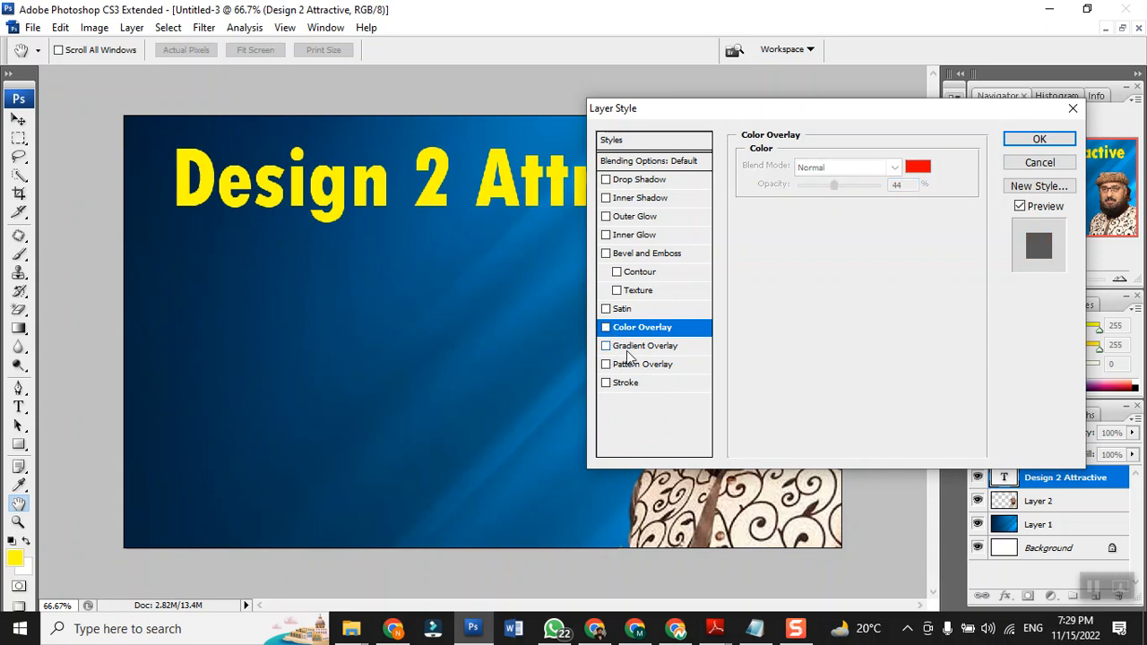
# - Apply a Gradient Overlay with the Spectrum preset to the title text
pyautogui.click(628, 349)
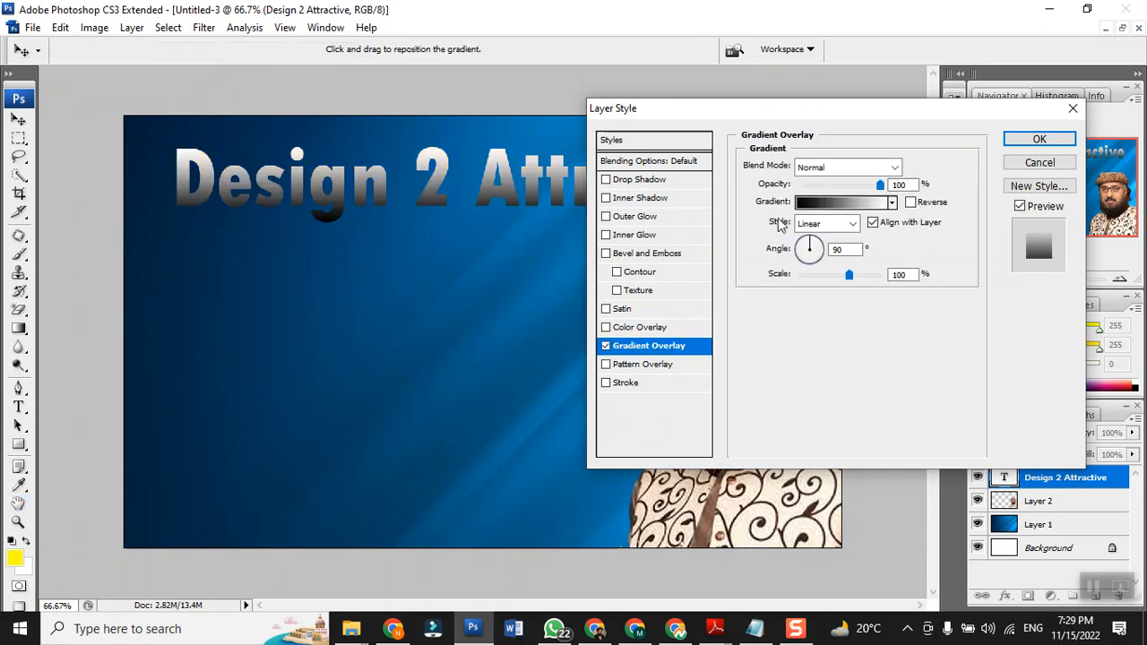
pyautogui.click(829, 209)
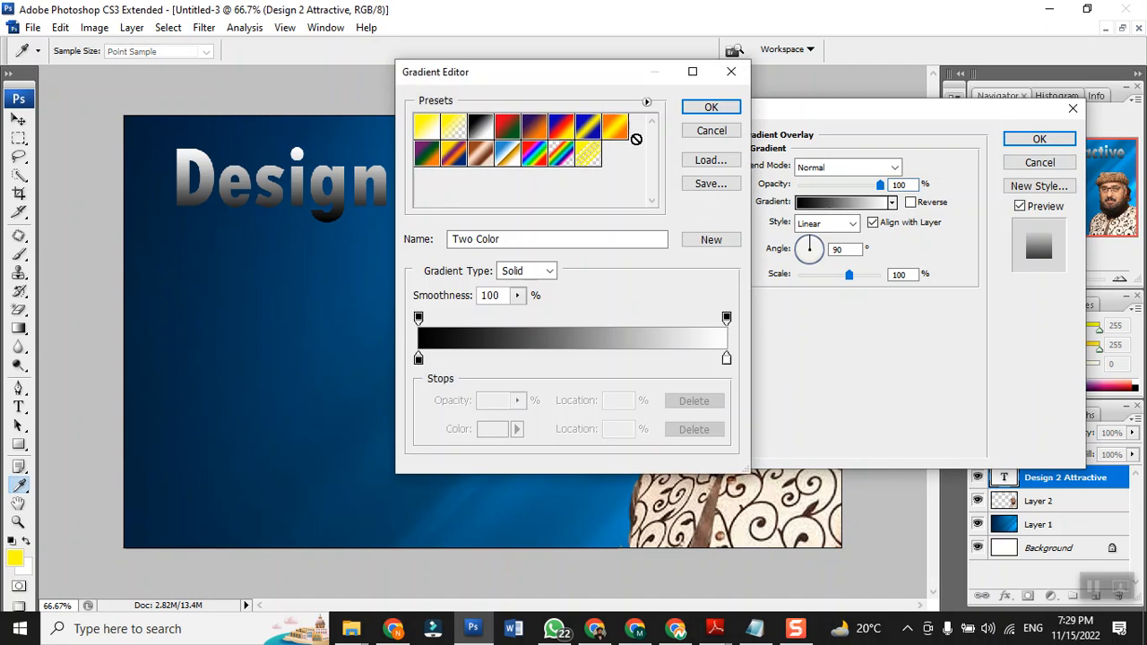
pyautogui.click(534, 156)
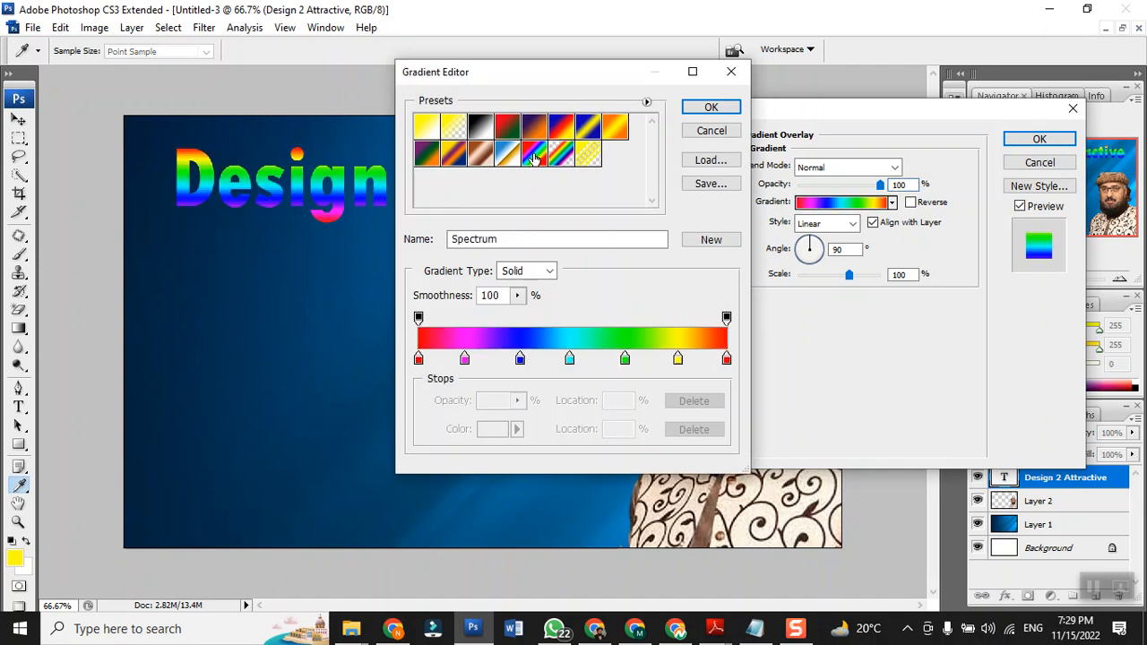
pyautogui.click(711, 107)
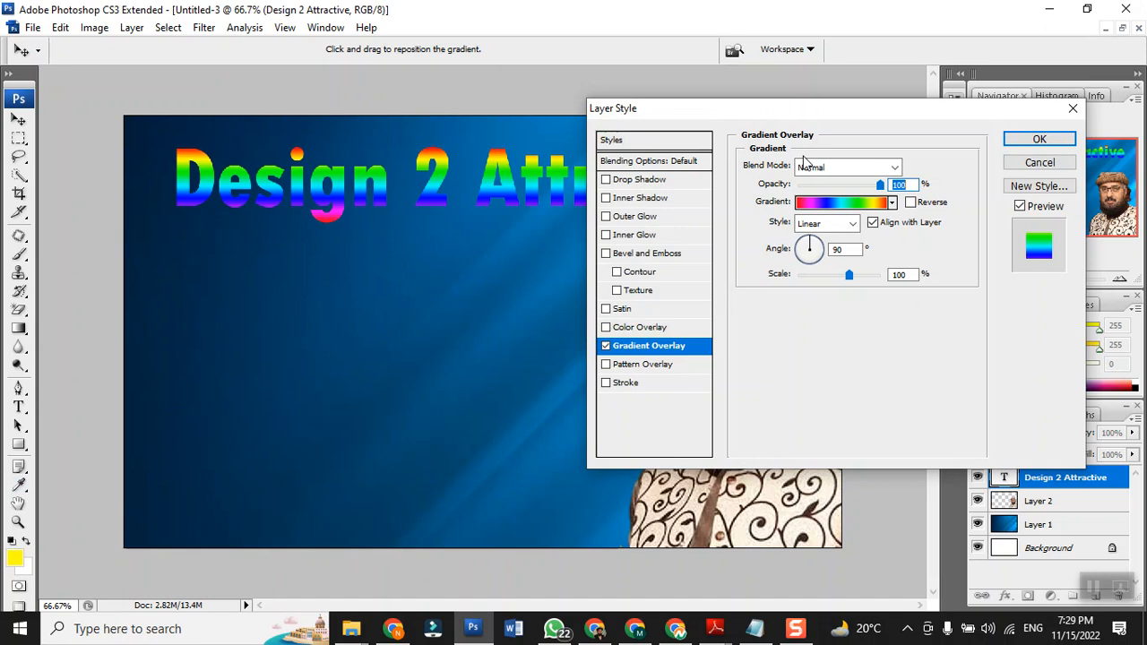
# - Add a 10 px outside Stroke and a Drop Shadow with its default settings to the title
pyautogui.click(628, 384)
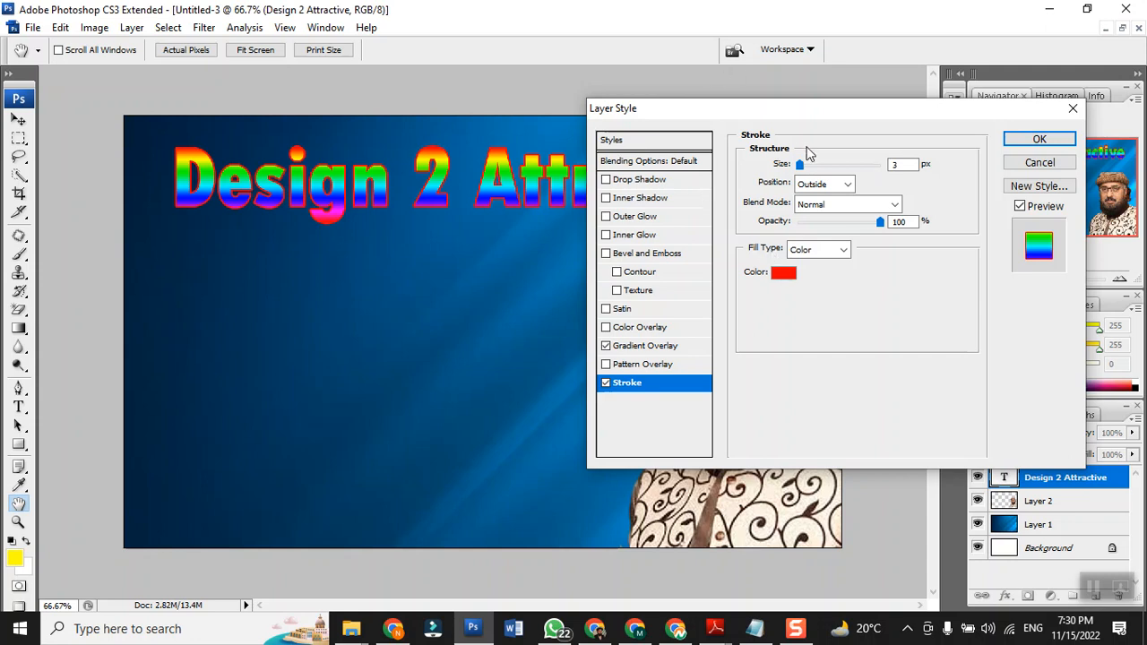
pyautogui.moveTo(802, 164)
pyautogui.mouseDown()
pyautogui.moveTo(825, 167)
pyautogui.moveTo(808, 169)
pyautogui.mouseUp()
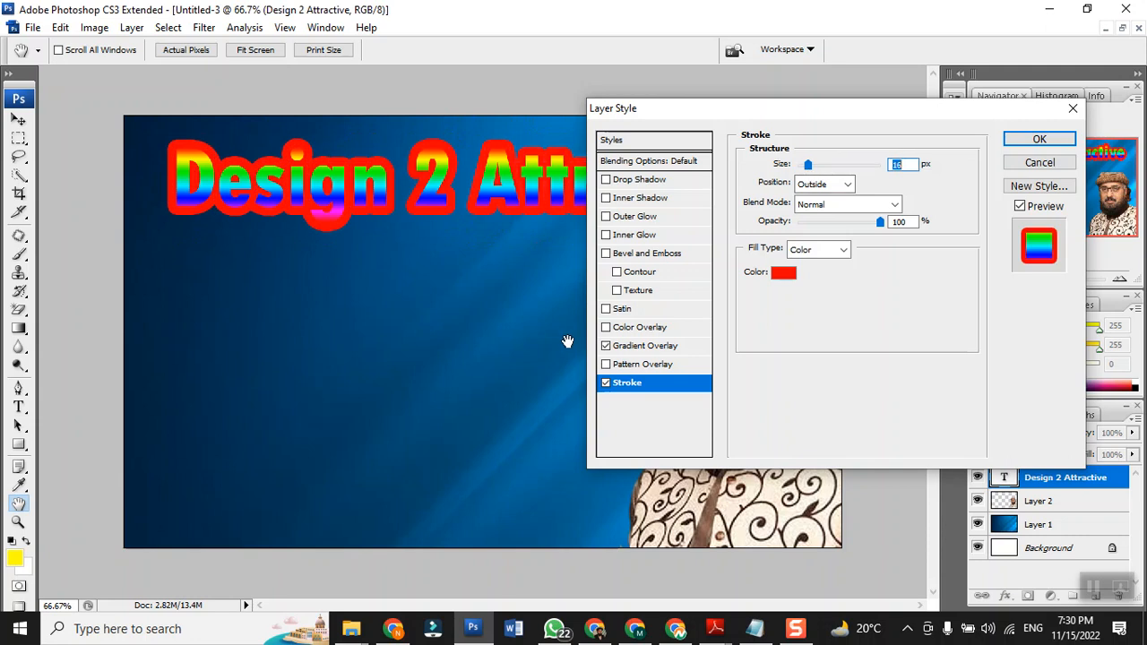
pyautogui.click(640, 182)
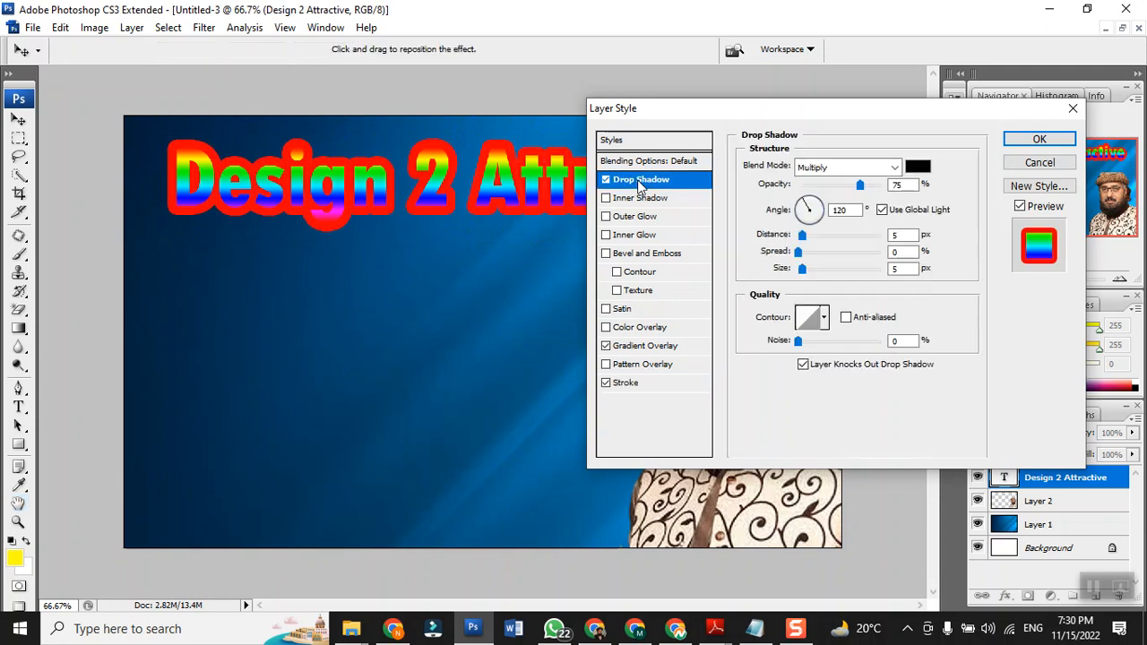
pyautogui.click(625, 384)
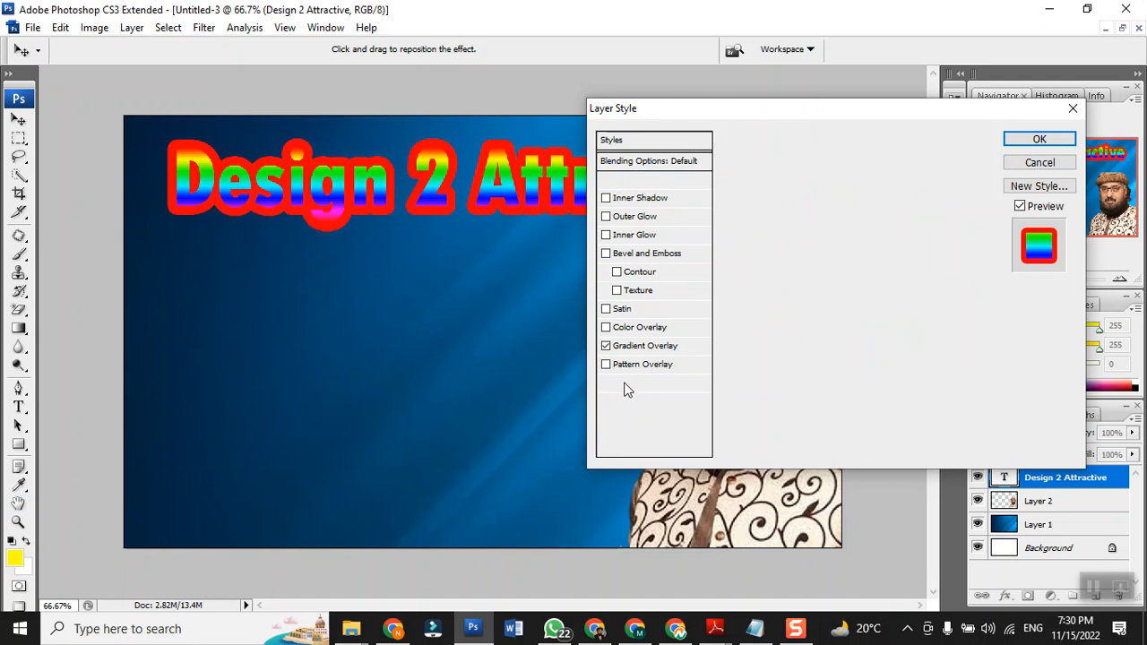
pyautogui.moveTo(807, 161); pyautogui.dragTo(806, 171)
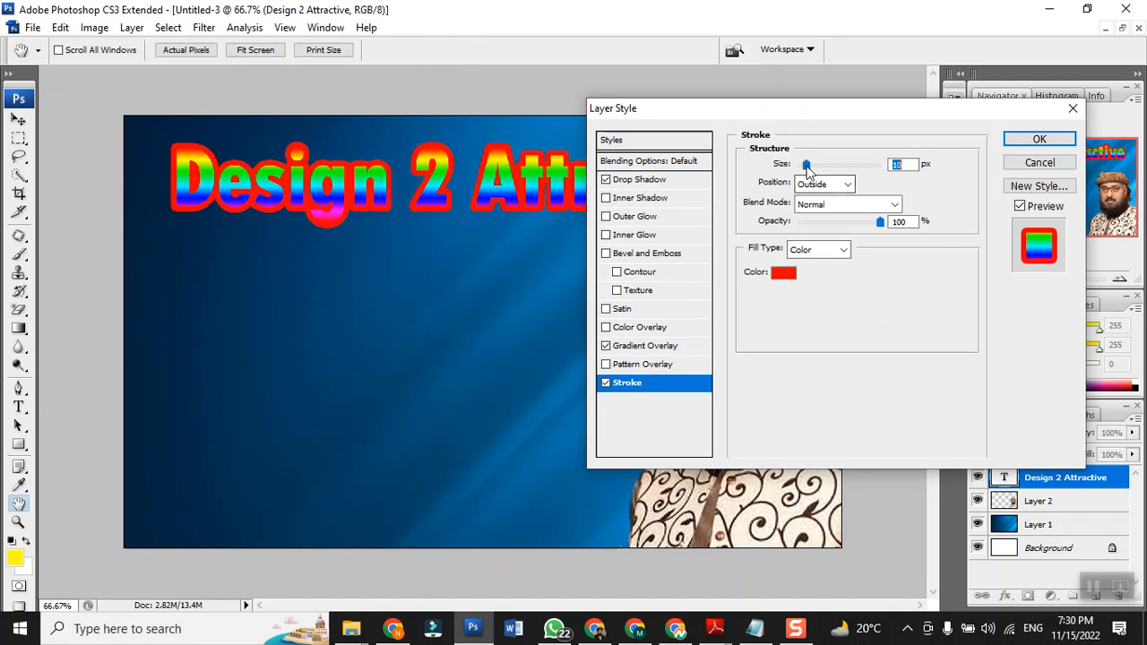
# - Set the title's stroke color to black (000000)
pyautogui.click(783, 272)
pyautogui.write('0')
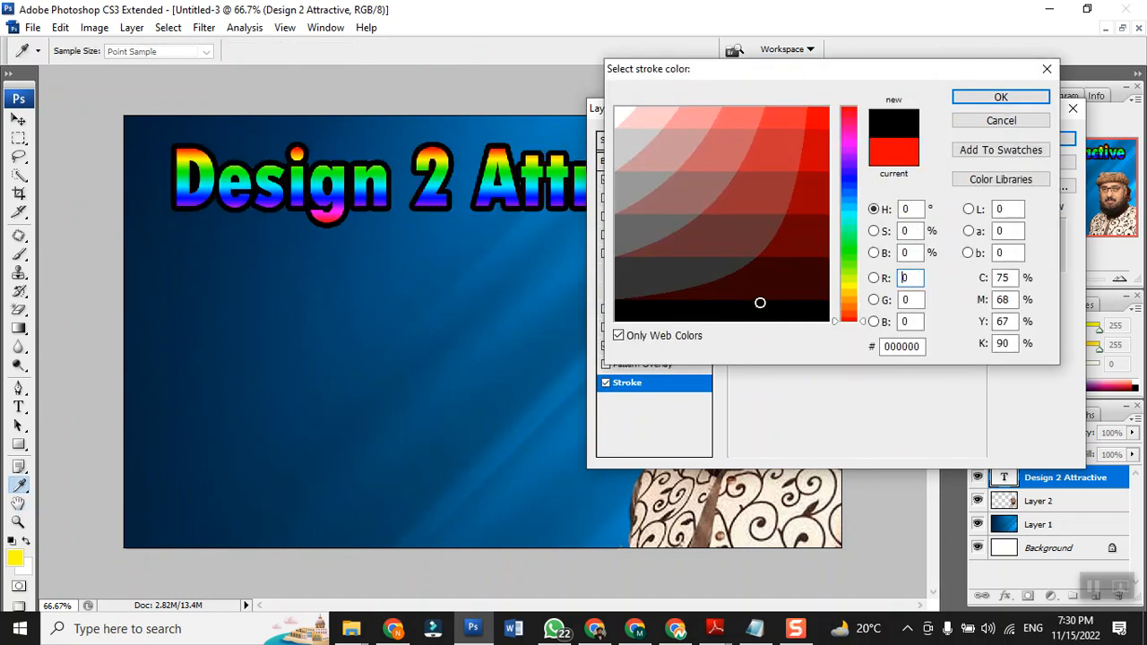
pyautogui.click(1031, 96)
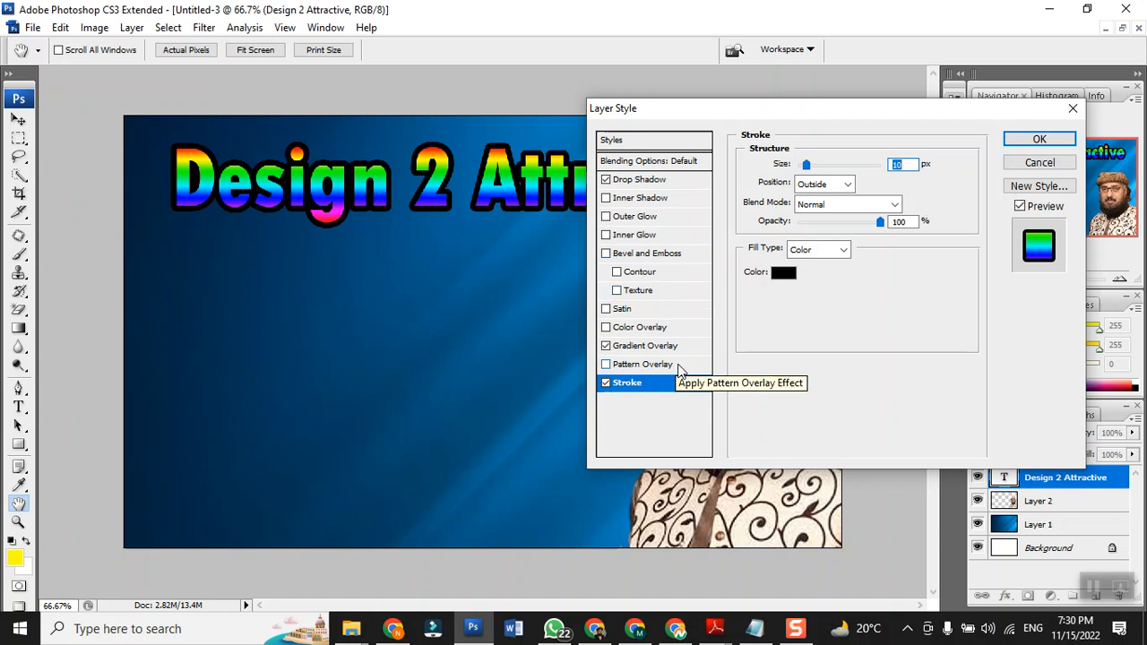
pyautogui.click(1026, 143)
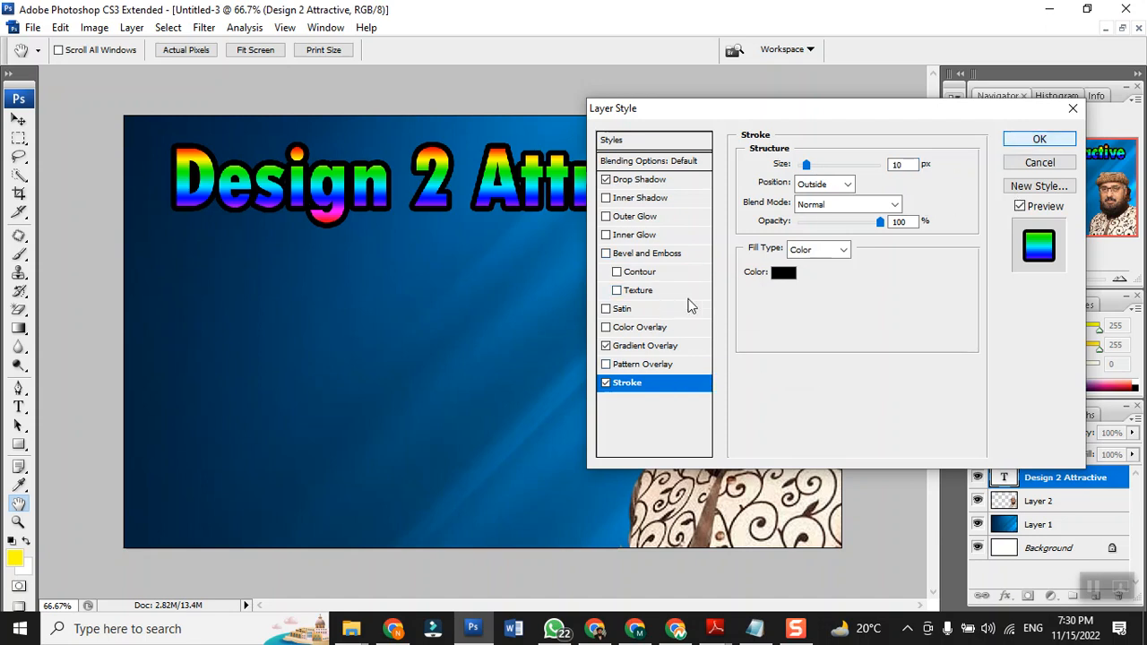
# - Replace the title's Gradient Overlay with the red Color Overlay at 100% opacity
pyautogui.click(607, 328)
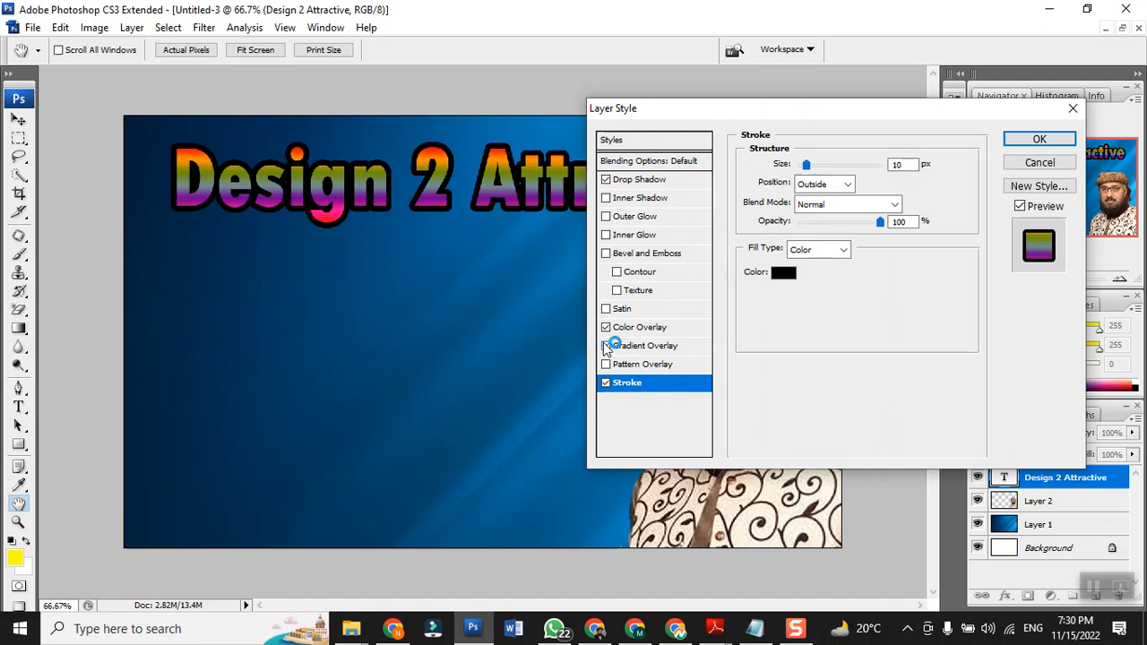
pyautogui.click(606, 348)
pyautogui.click(667, 328)
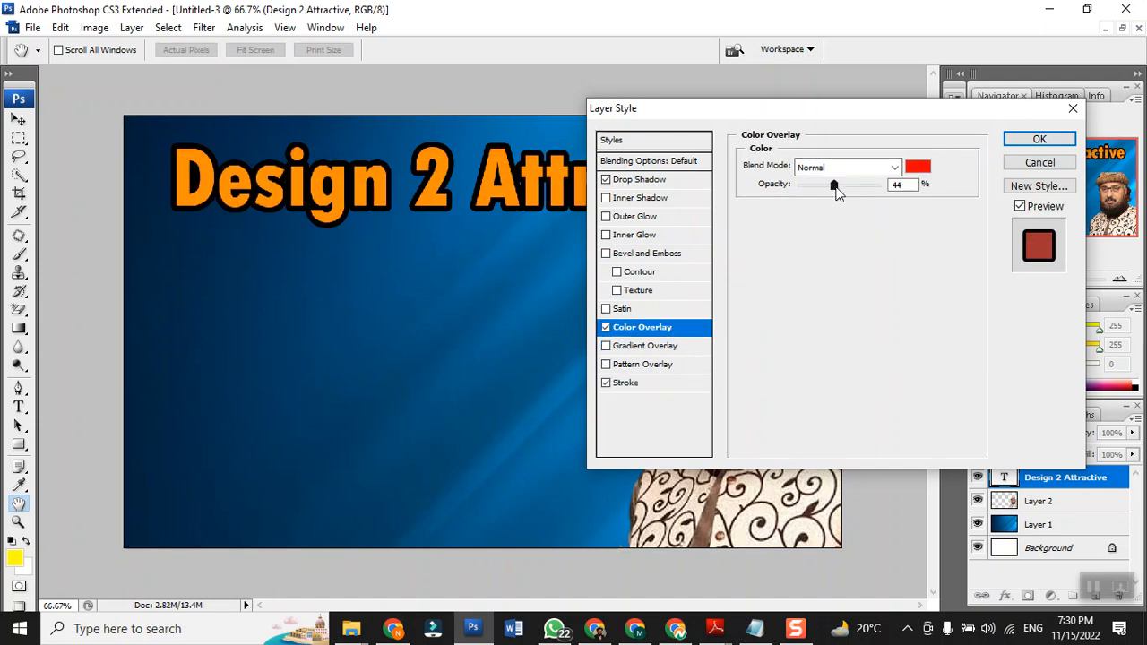
pyautogui.moveTo(833, 185); pyautogui.dragTo(933, 176)
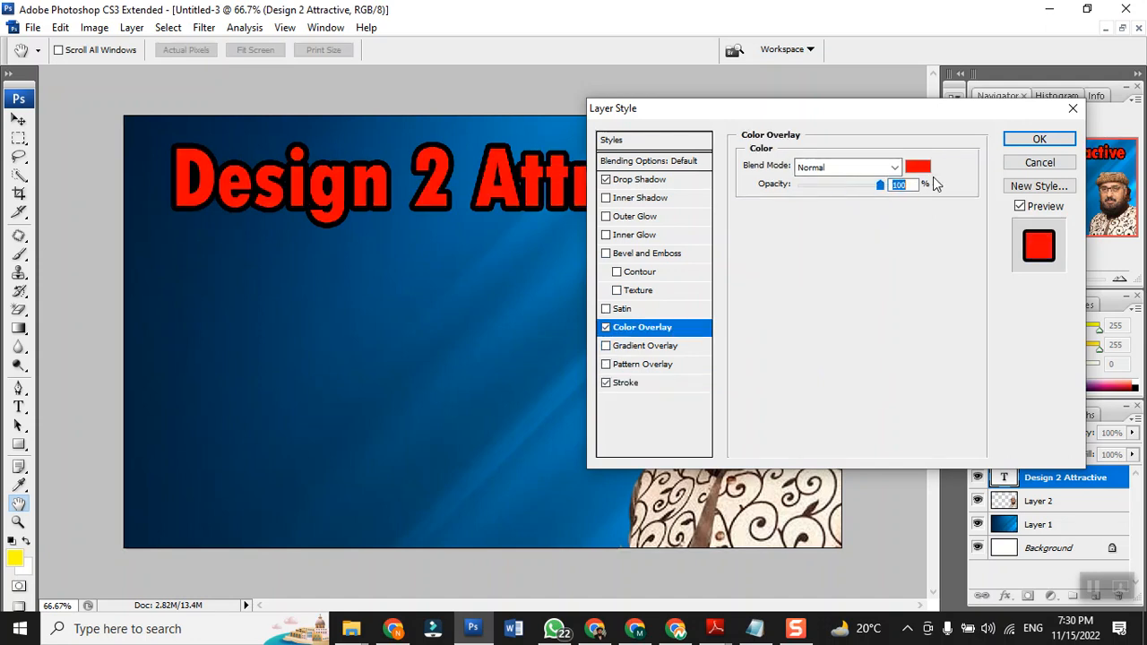
# - Set the title's stroke to 2 px in white (ffffff) and apply the layer style
pyautogui.click(629, 383)
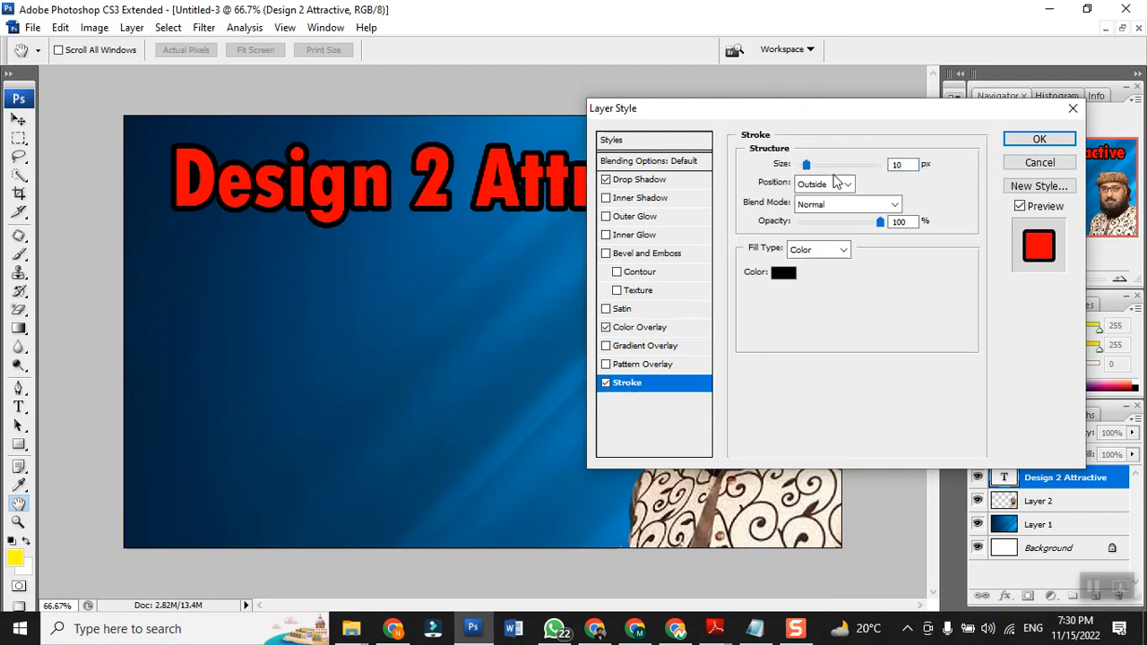
pyautogui.doubleClick(903, 166)
pyautogui.write('2')
pyautogui.click(782, 274)
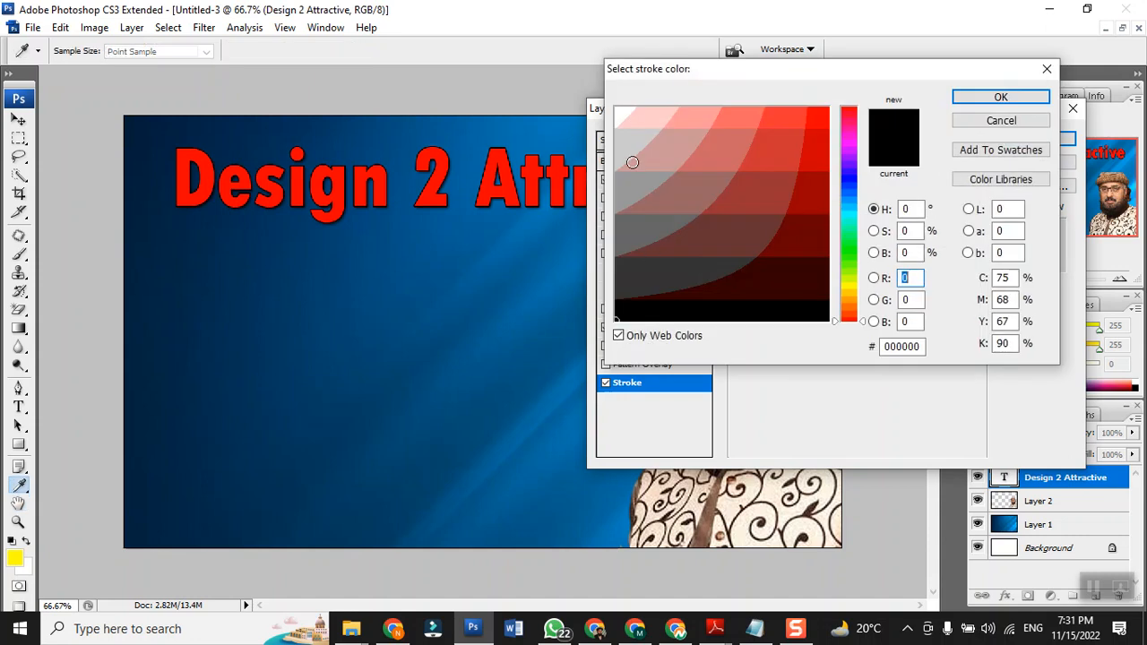
pyautogui.click(619, 116)
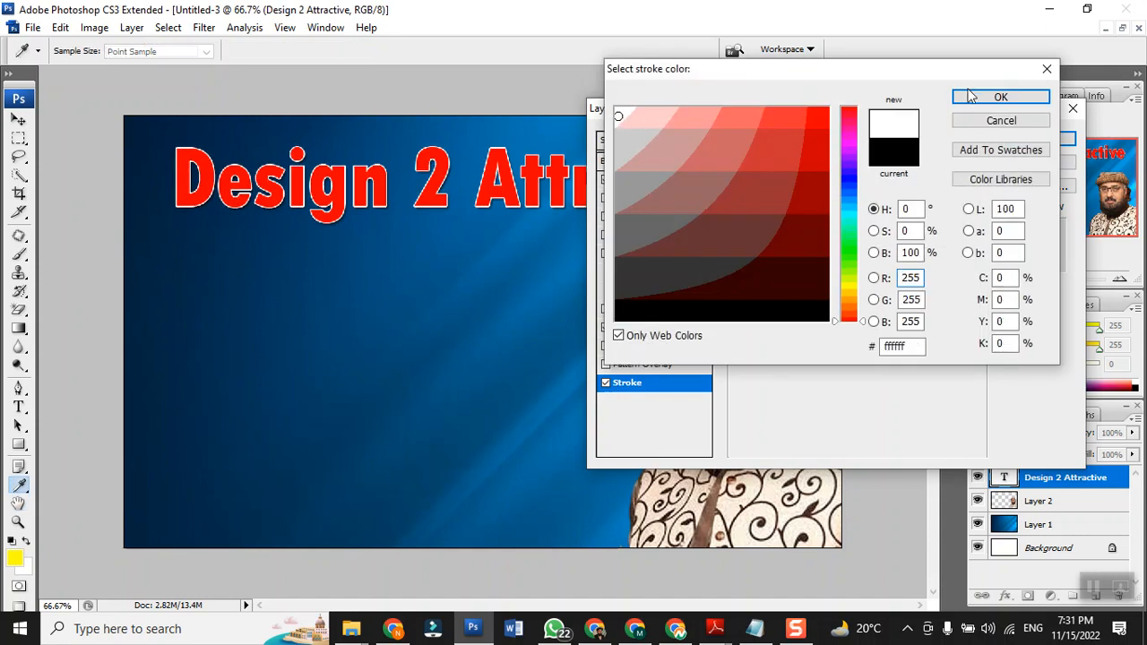
pyautogui.click(1002, 97)
pyautogui.click(1035, 137)
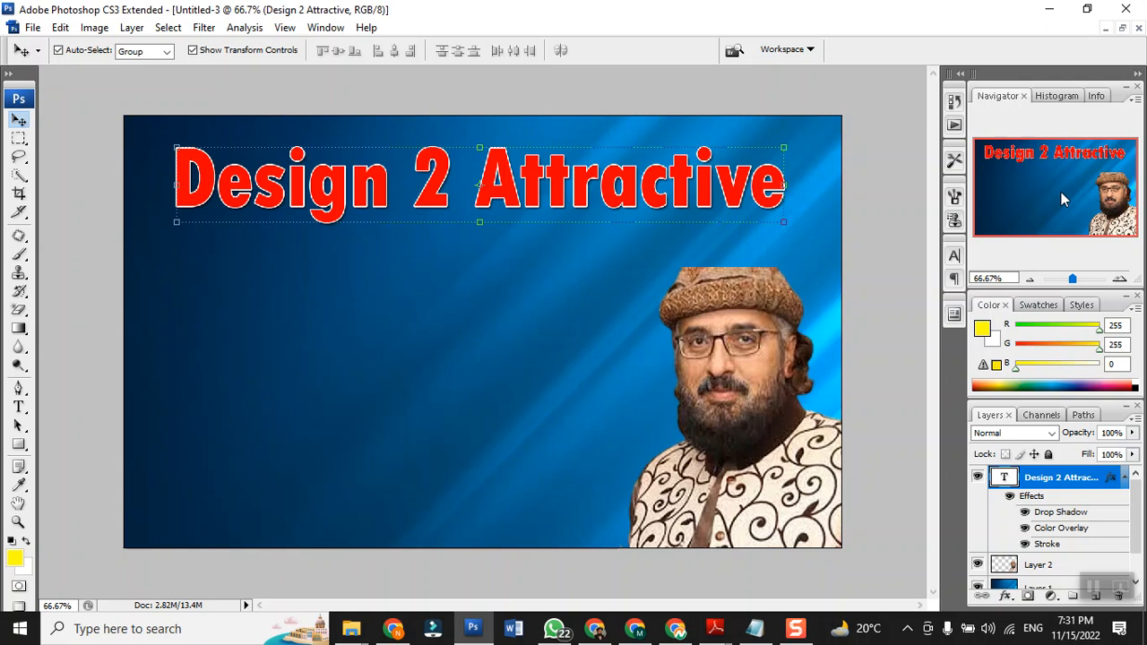
# - Duplicate the title layer and place the copy directly below the original text
pyautogui.hotkey('ctrl', 'j')
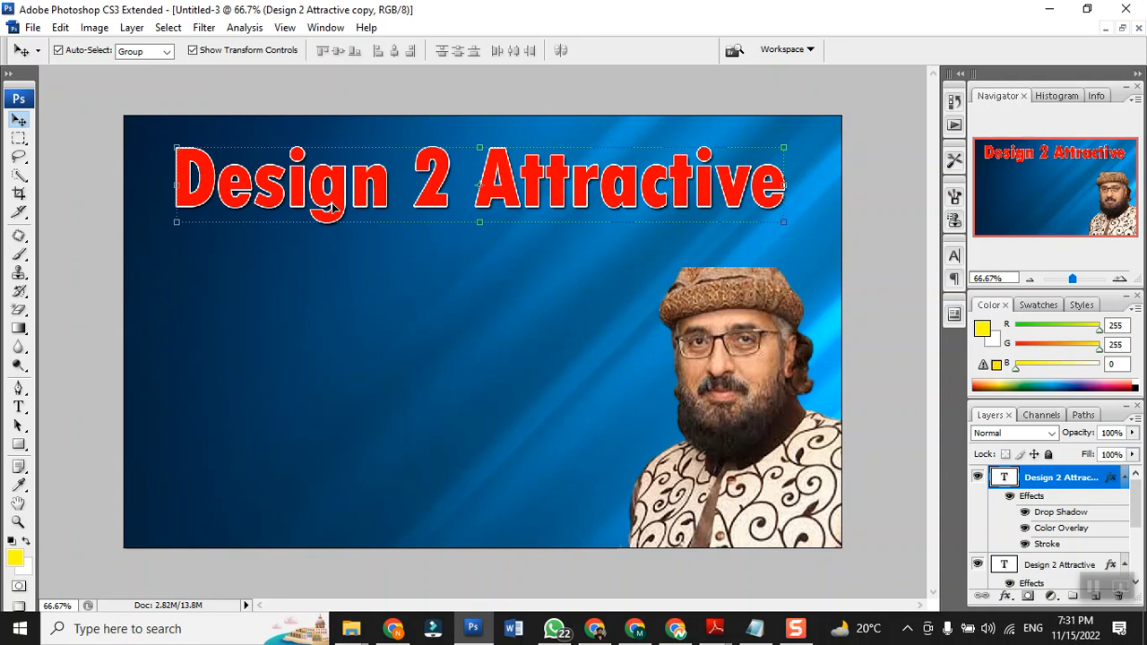
pyautogui.moveTo(332, 208); pyautogui.dragTo(329, 299)
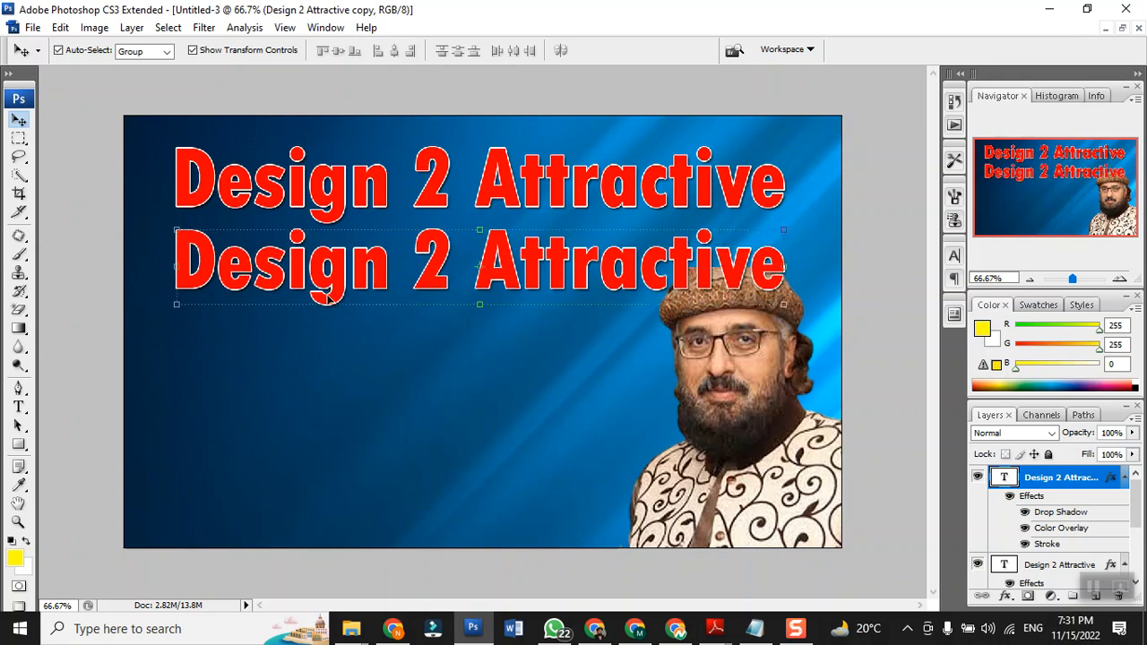
# - Replace the text of the duplicated title line with "Youtube", checking the Fiverr thumbnail gigs for the wording
pyautogui.click(19, 407)
pyautogui.tripleClick(213, 286)
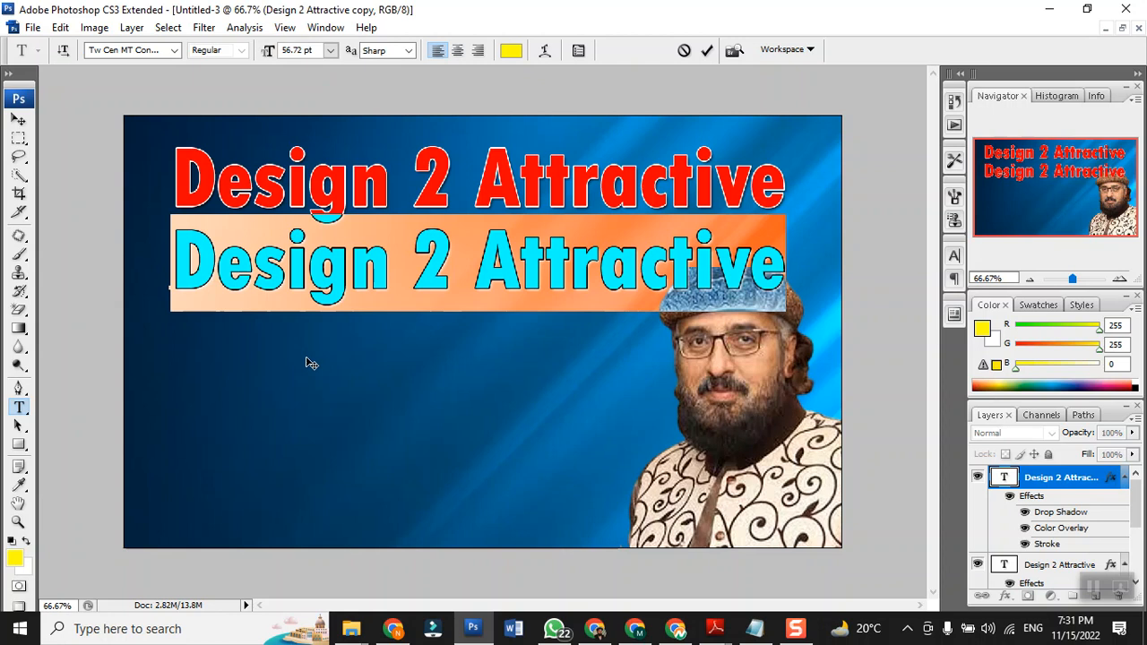
pyautogui.write('Yout')
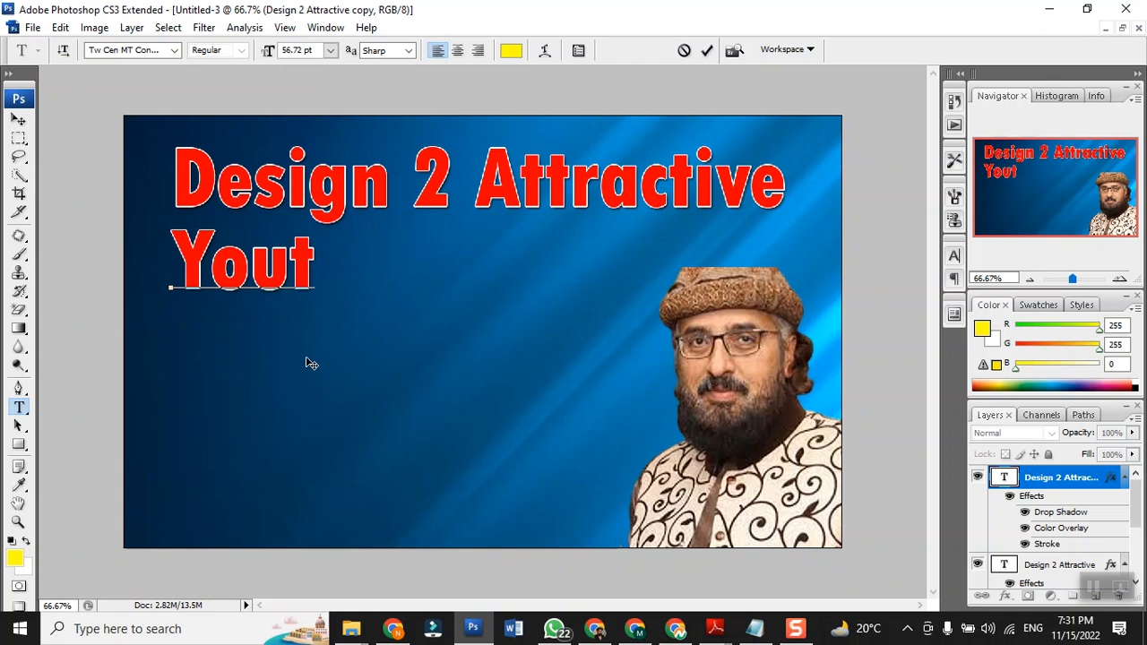
pyautogui.click(635, 629)
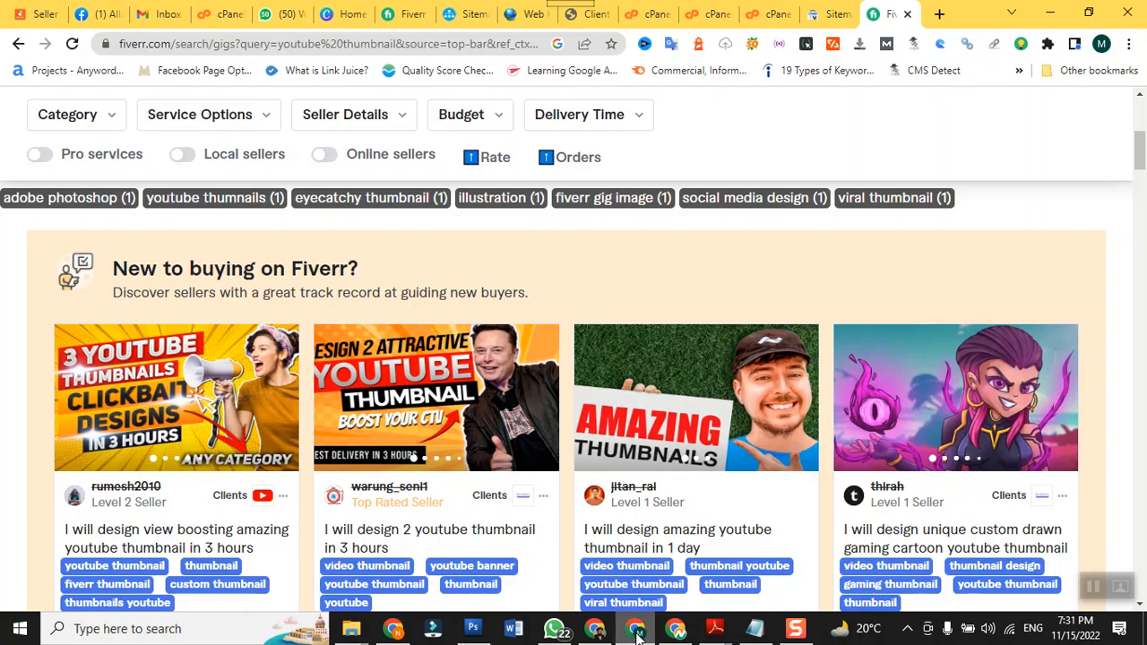
pyautogui.click(635, 629)
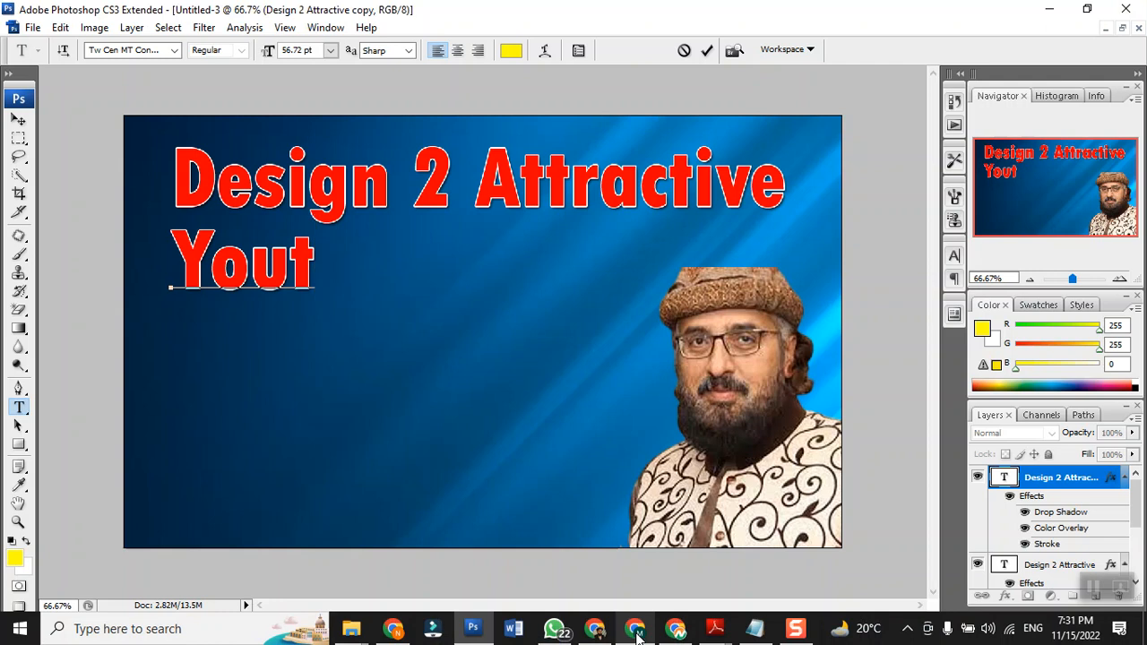
pyautogui.press('BackSpace')
pyautogui.press('BackSpace')
pyautogui.press('BackSpace')
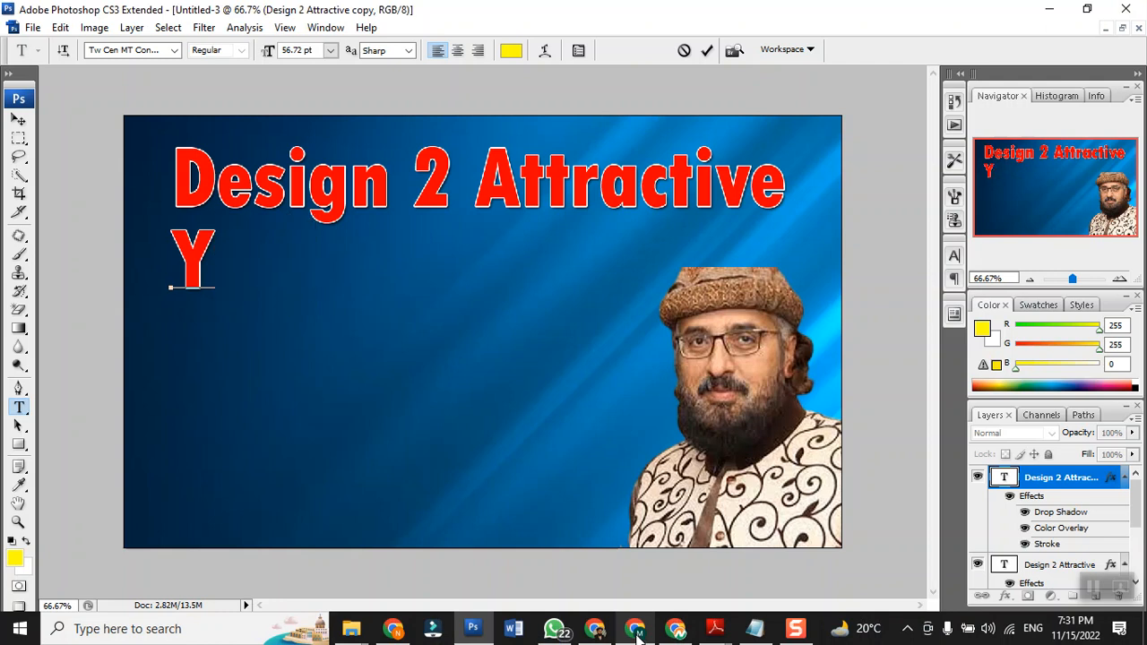
pyautogui.write('outube')
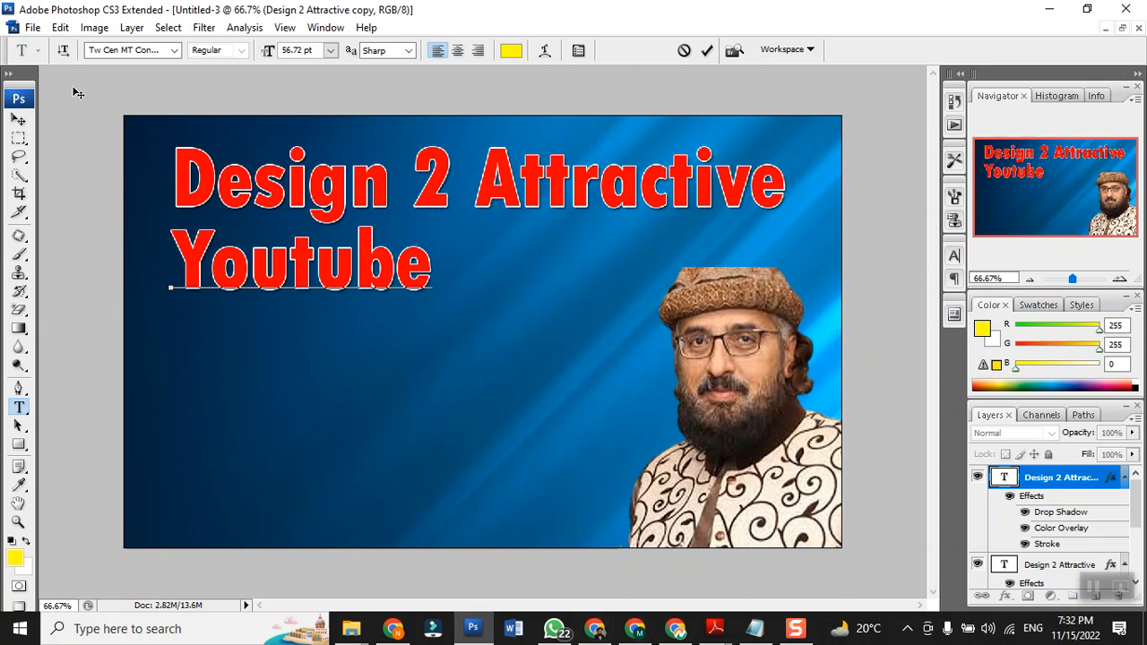
# - Enlarge the "Youtube" text, making it wider and slightly taller beneath the first title line, and apply the transform
pyautogui.click(18, 120)
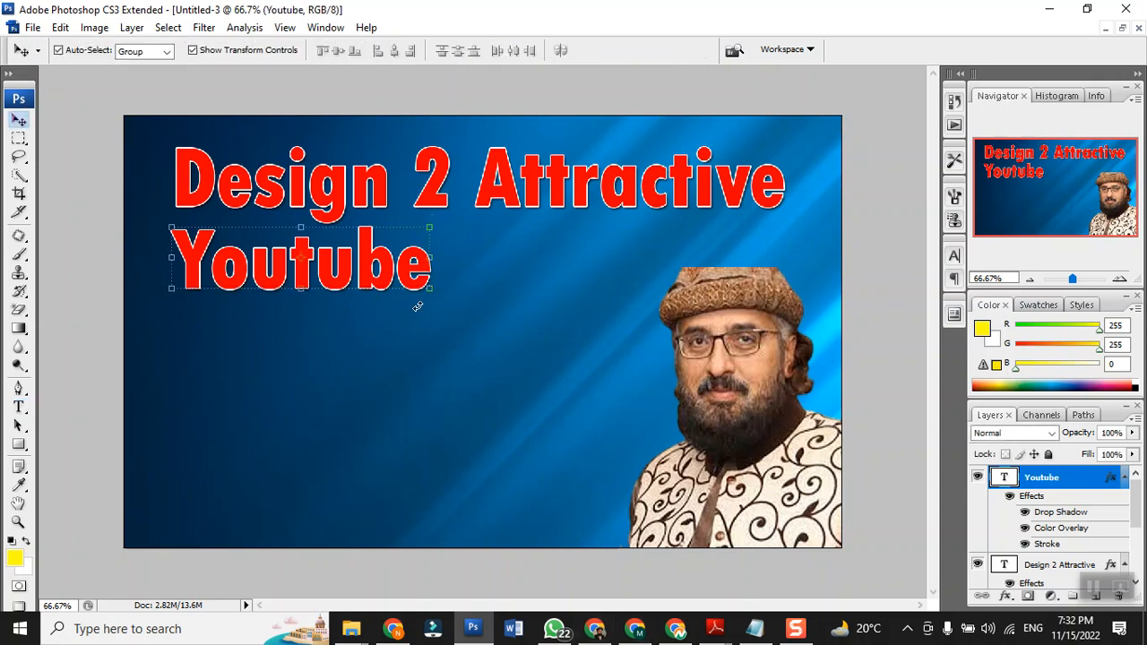
pyautogui.moveTo(430, 289); pyautogui.dragTo(556, 333)
pyautogui.press('Return')
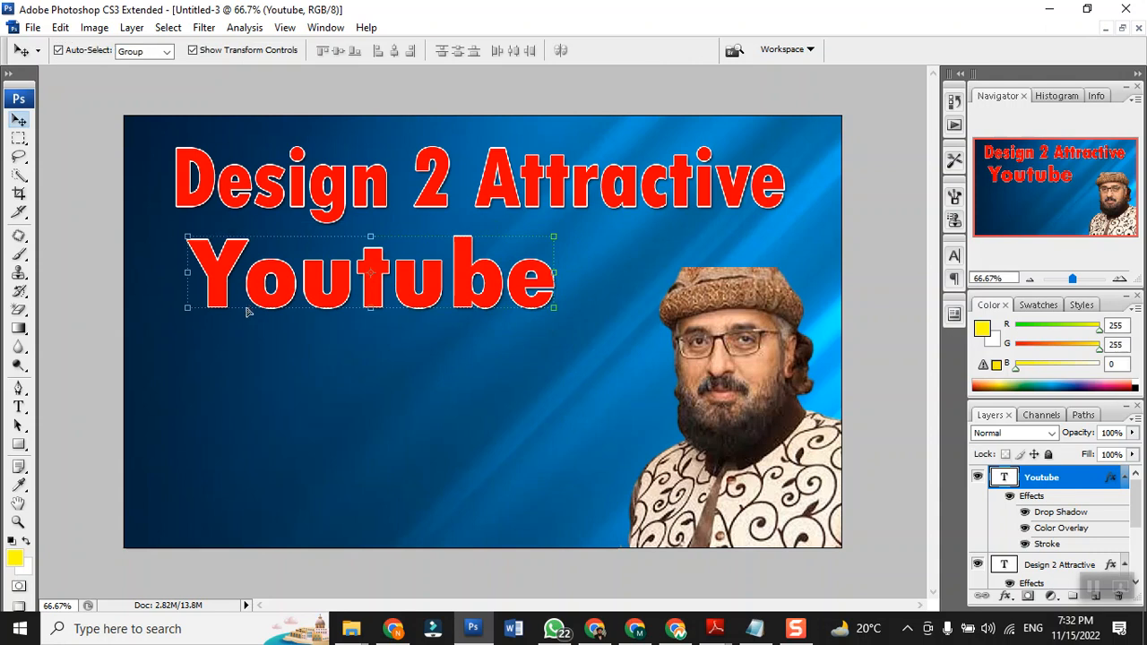
# - Duplicate the "Youtube" text below the original and change the copy's wording to "Thumbnails"
pyautogui.hotkey('ctrl', 'j')
pyautogui.moveTo(318, 310); pyautogui.dragTo(316, 418)
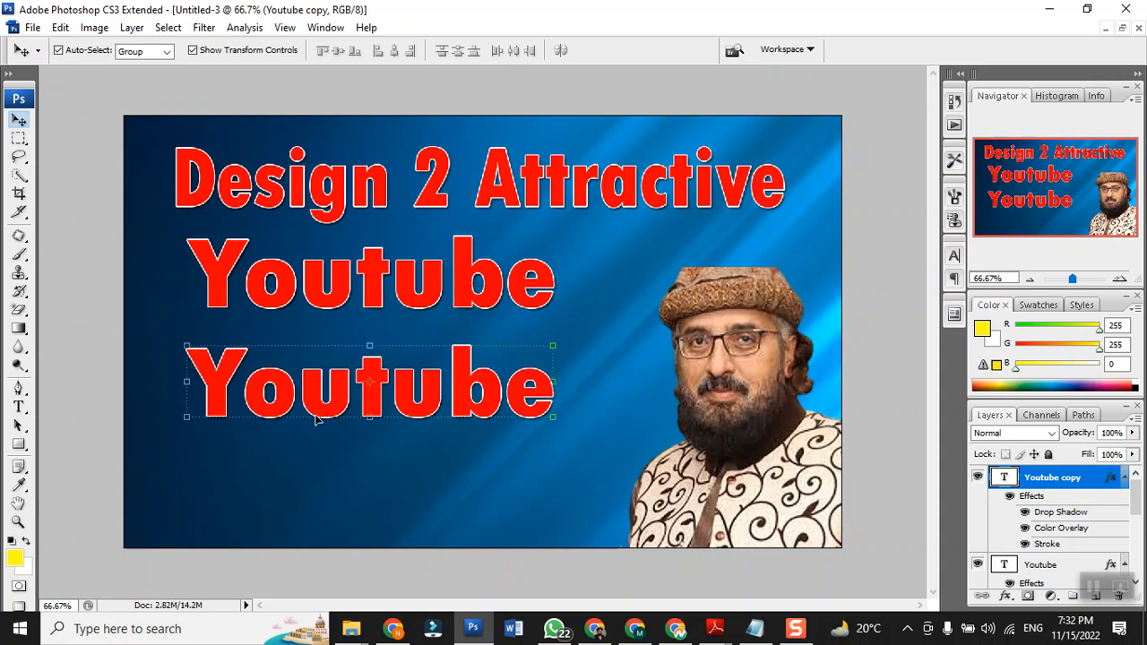
pyautogui.click(18, 407)
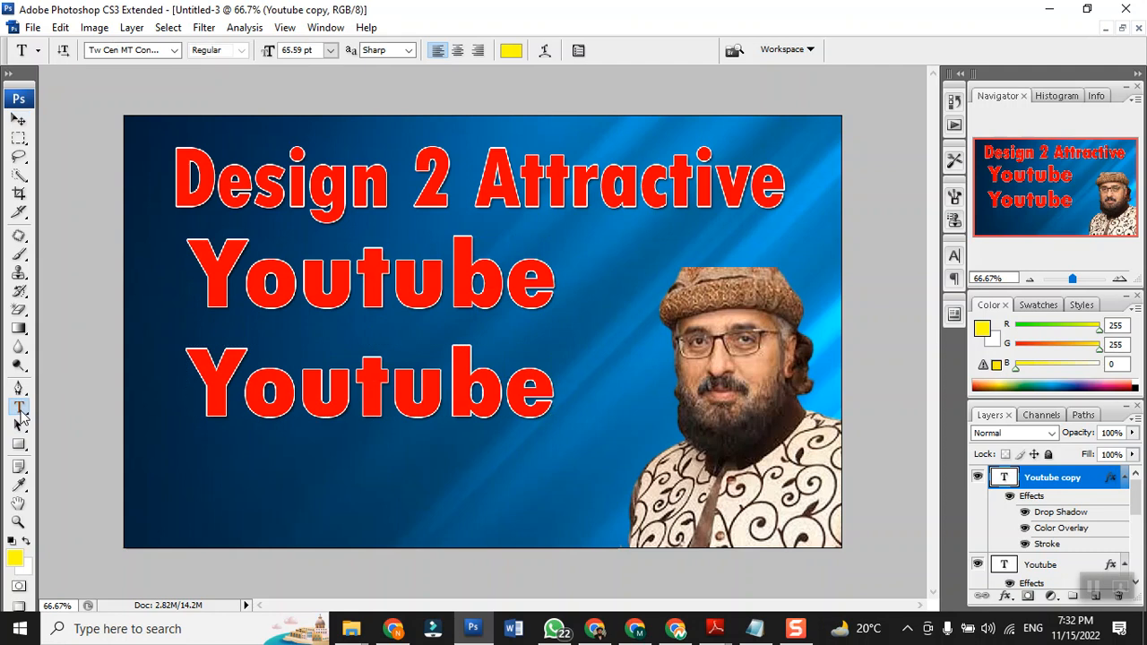
pyautogui.click(230, 386)
pyautogui.doubleClick(230, 385)
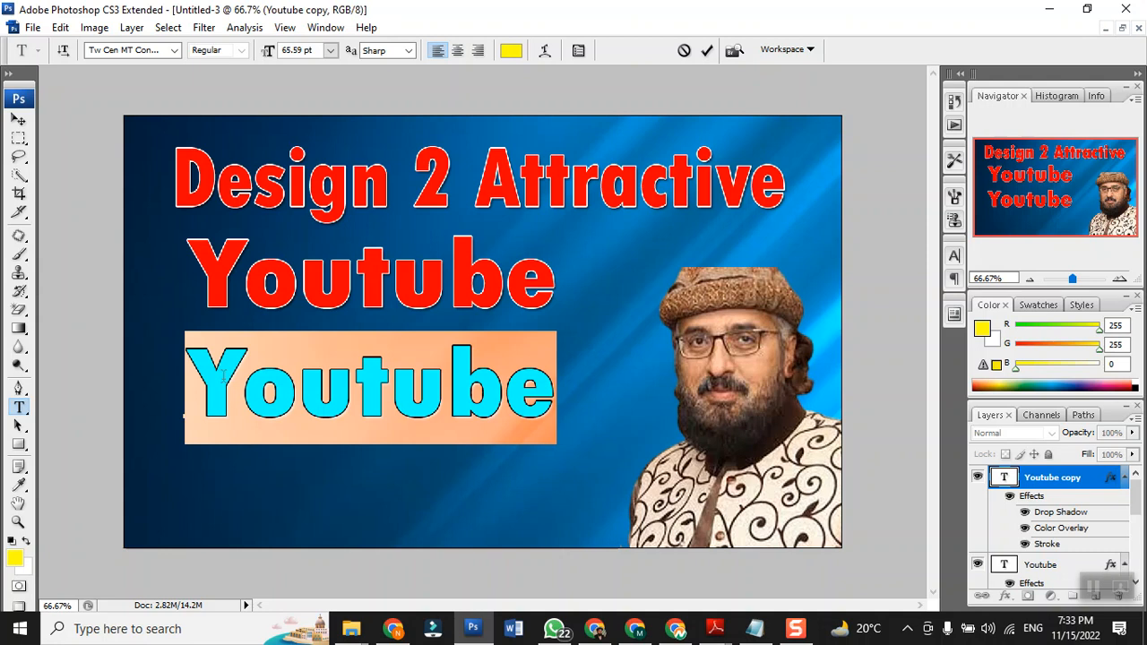
pyautogui.write('Thumbnails')
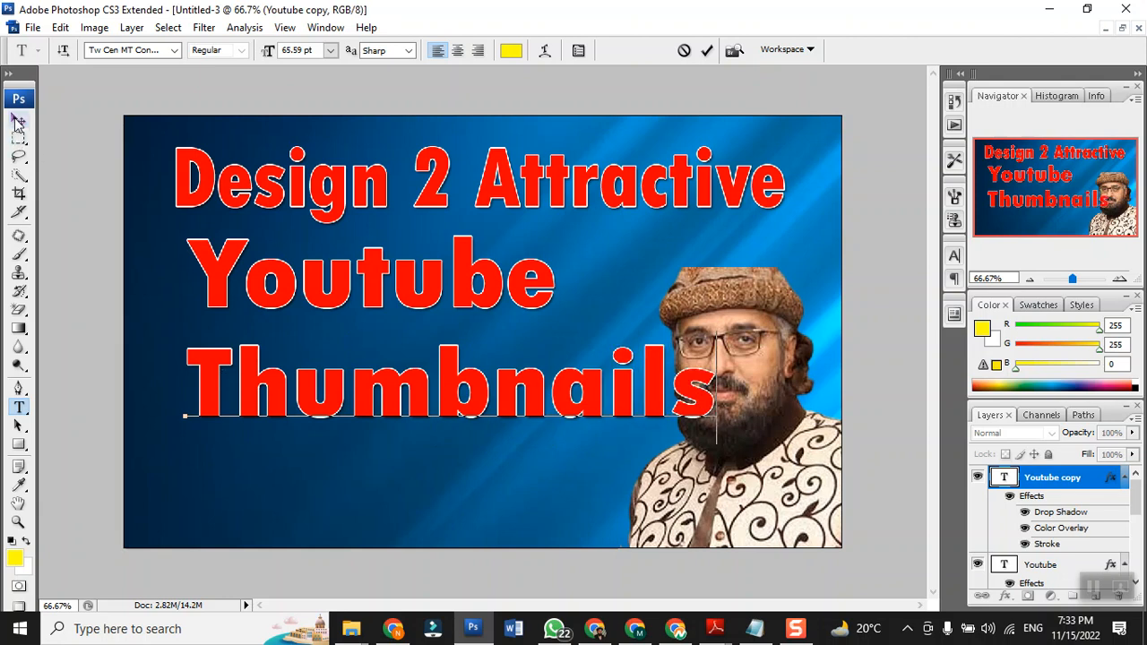
# - Move the "Thumbnails" text to the left and scale it down to fit beside the portrait
pyautogui.click(18, 120)
pyautogui.moveTo(280, 411); pyautogui.dragTo(229, 420)
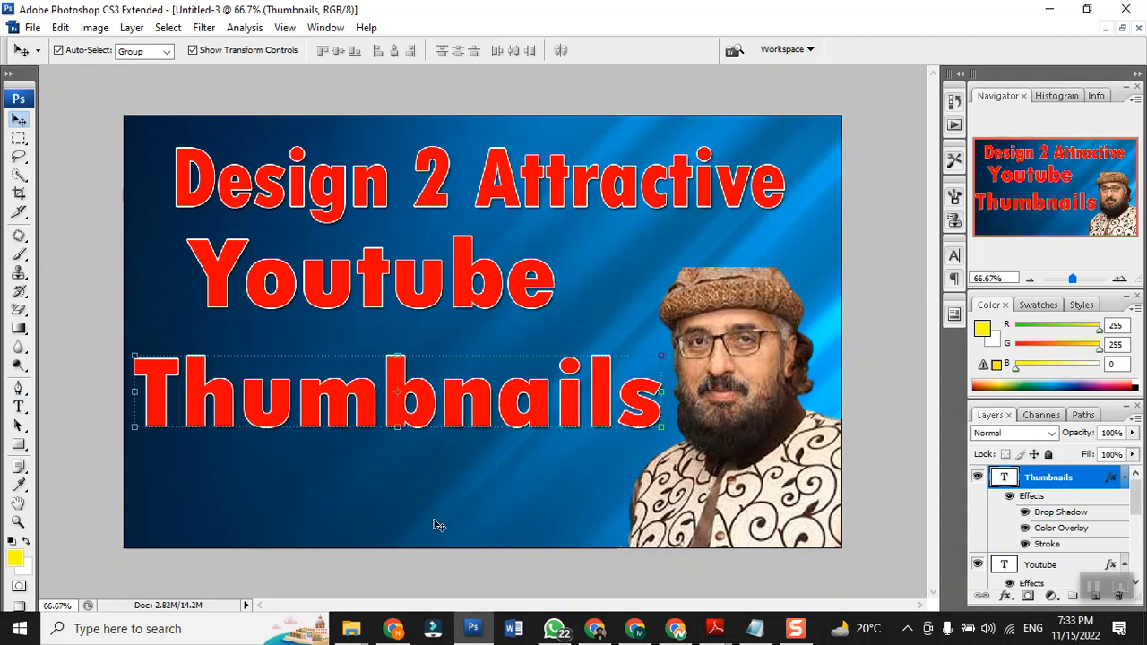
pyautogui.moveTo(662, 428)
pyautogui.mouseDown()
pyautogui.moveTo(637, 428)
pyautogui.moveTo(657, 428)
pyautogui.mouseUp()
pyautogui.moveTo(129, 450); pyautogui.dragTo(154, 433)
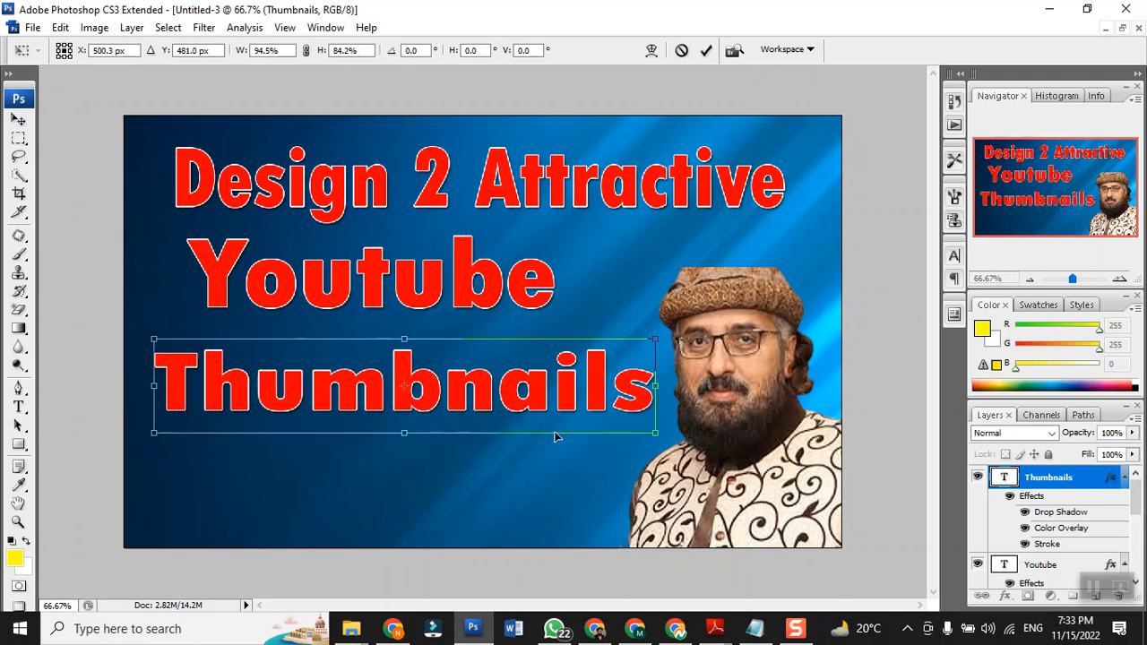
pyautogui.moveTo(655, 433); pyautogui.dragTo(641, 430)
pyautogui.press('Return')
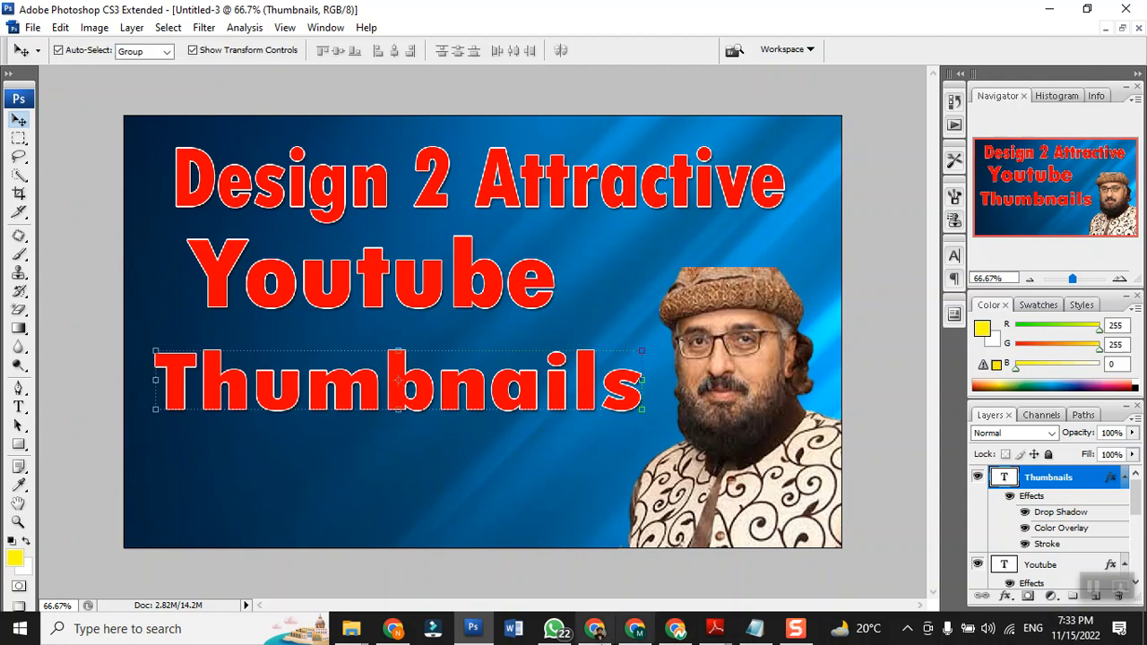
# - After checking the Fiverr gigs, duplicate the "Thumbnails" text near the canvas's lower edge and set the copy's font size to 24 pt
pyautogui.click(636, 629)
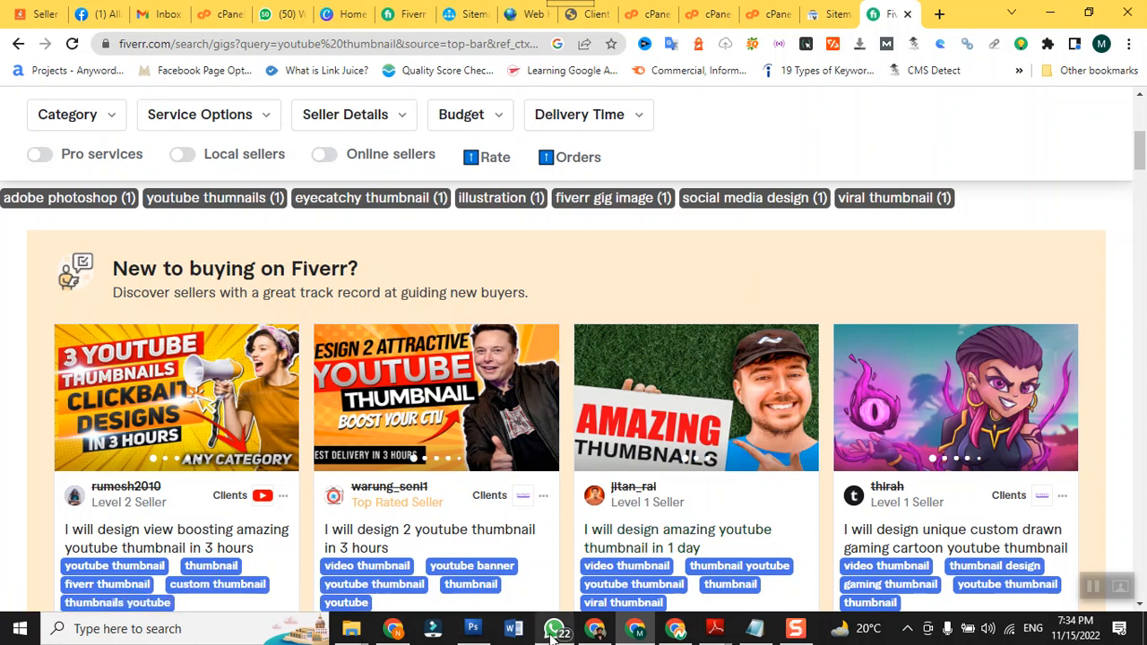
pyautogui.click(490, 632)
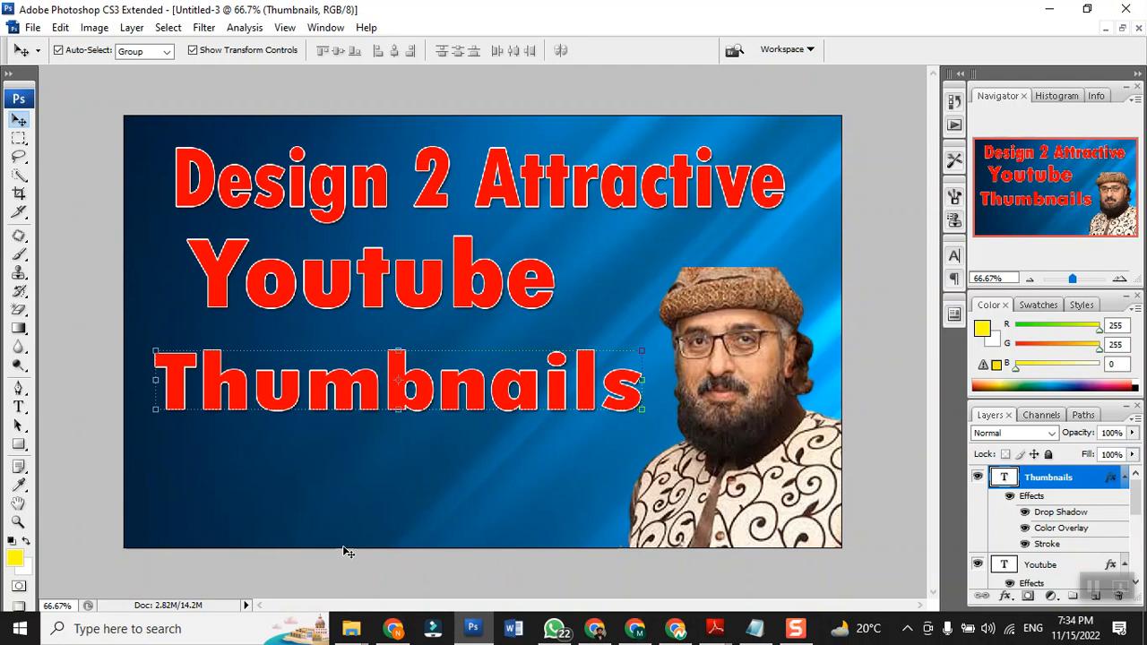
pyautogui.moveTo(426, 421); pyautogui.dragTo(421, 525)
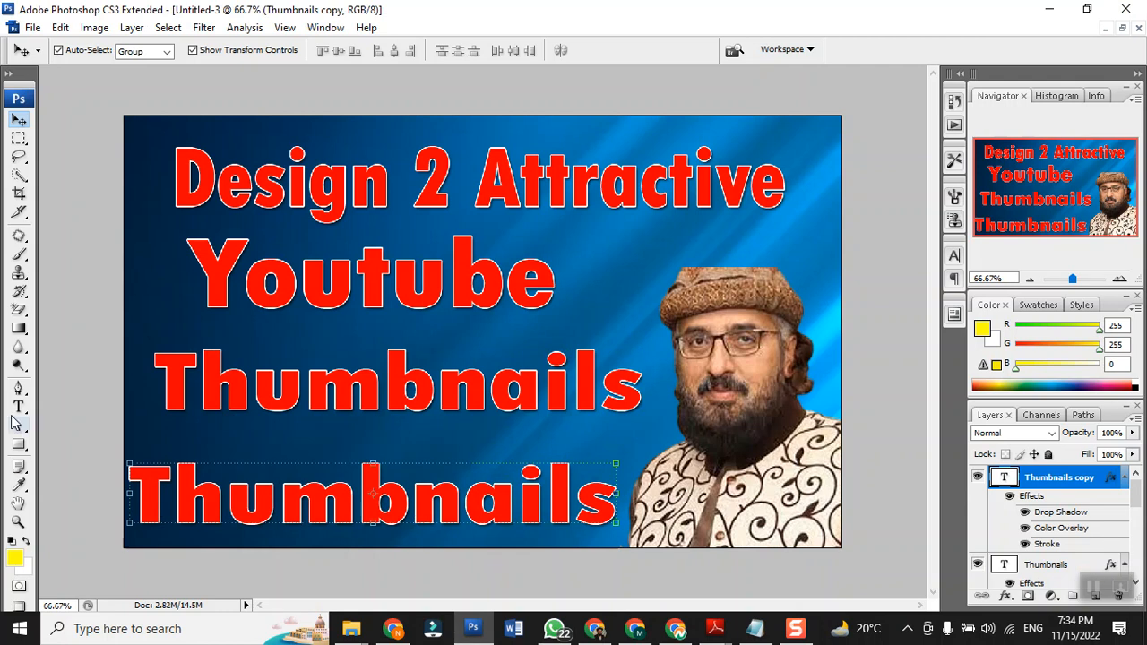
pyautogui.click(19, 407)
pyautogui.click(131, 488)
pyautogui.hotkey('ctrl', 'a')
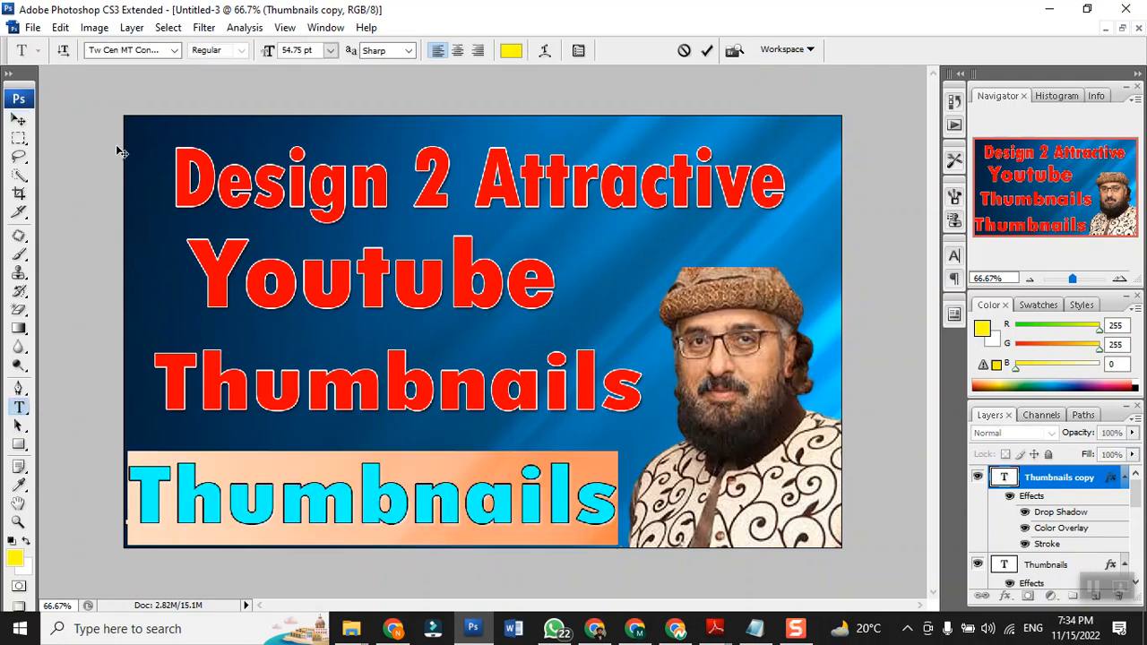
pyautogui.click(330, 52)
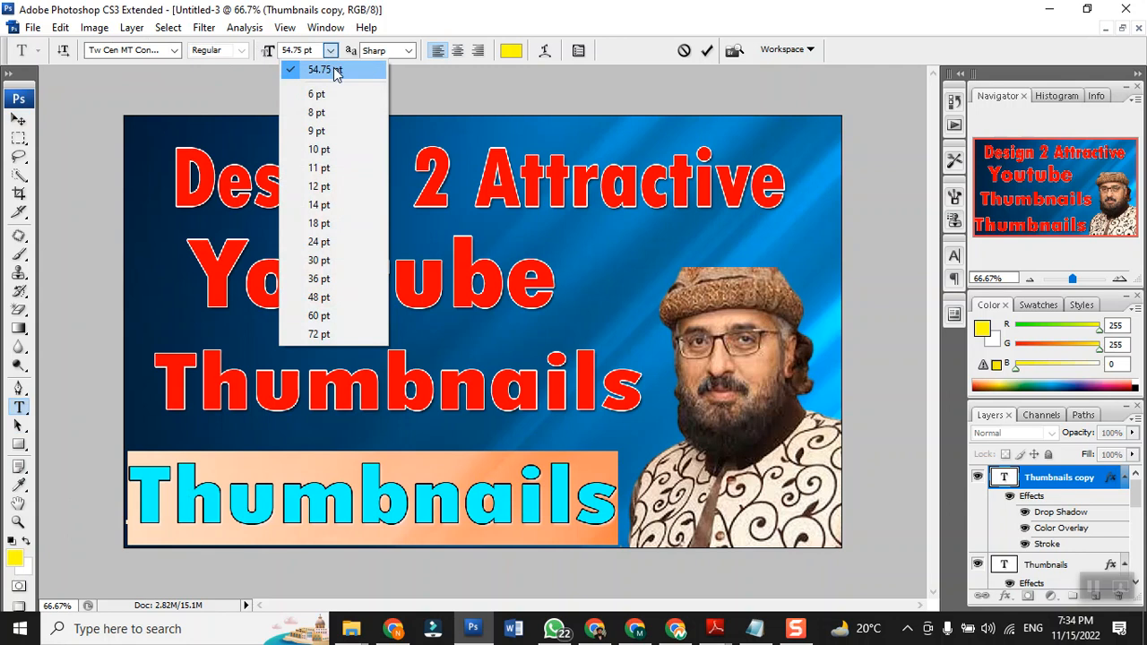
pyautogui.click(319, 242)
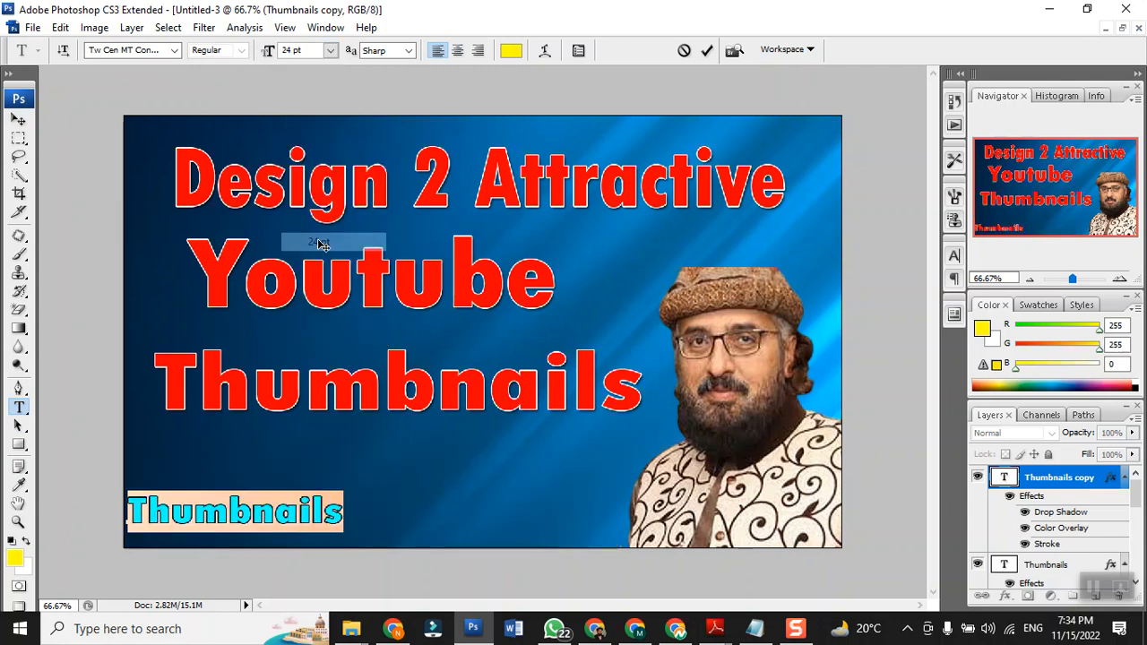
# - Change the small copied text to "Best Delivery in 2 Hours" and shift it slightly to the right
pyautogui.write('Best Deliv')
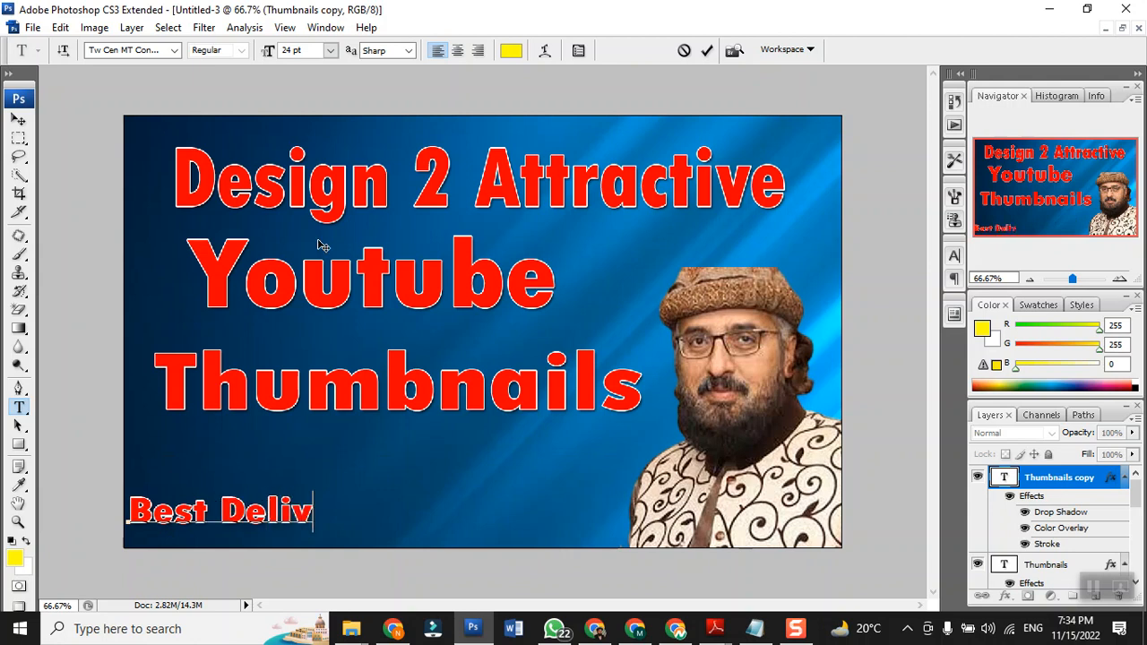
pyautogui.write('ery in 2')
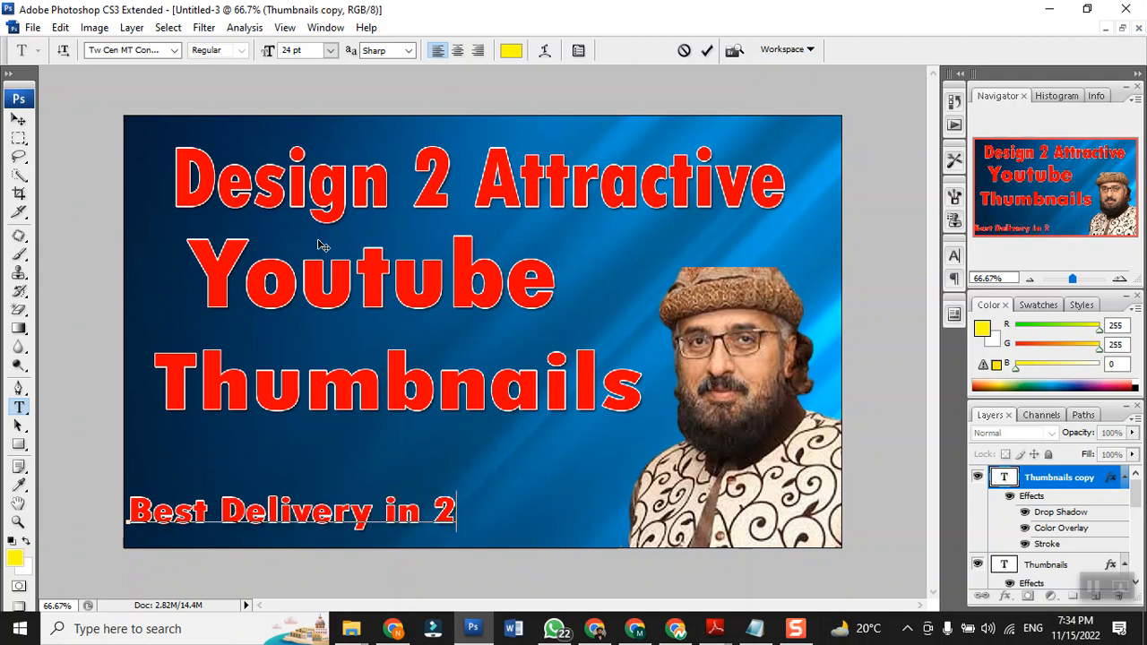
pyautogui.write(' Ho')
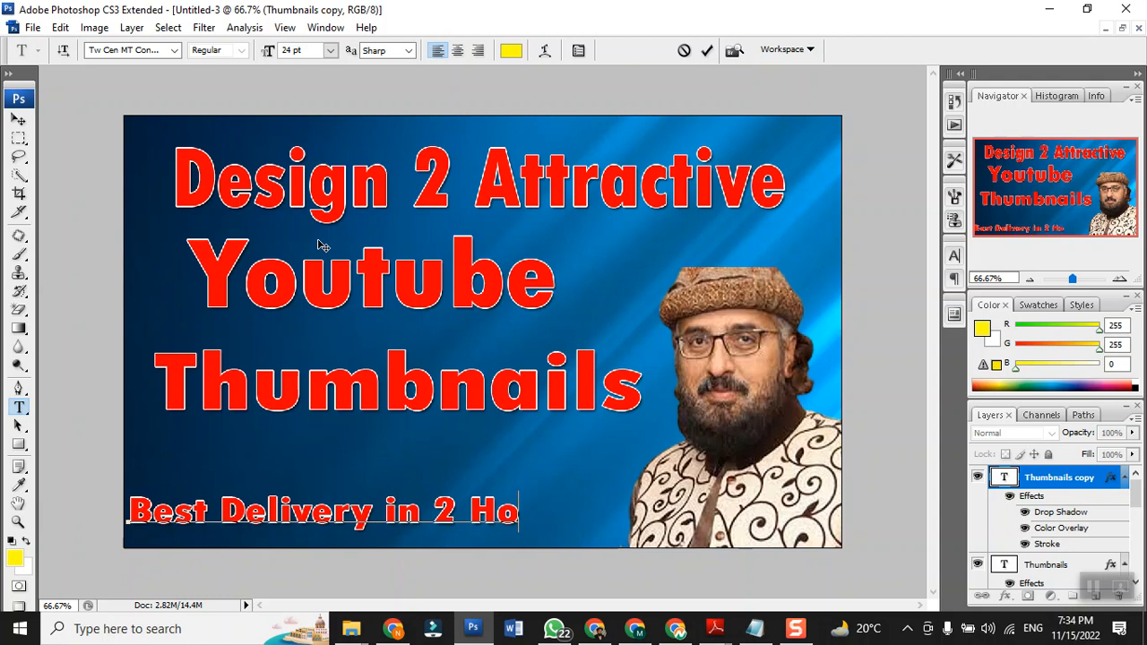
pyautogui.write('urs')
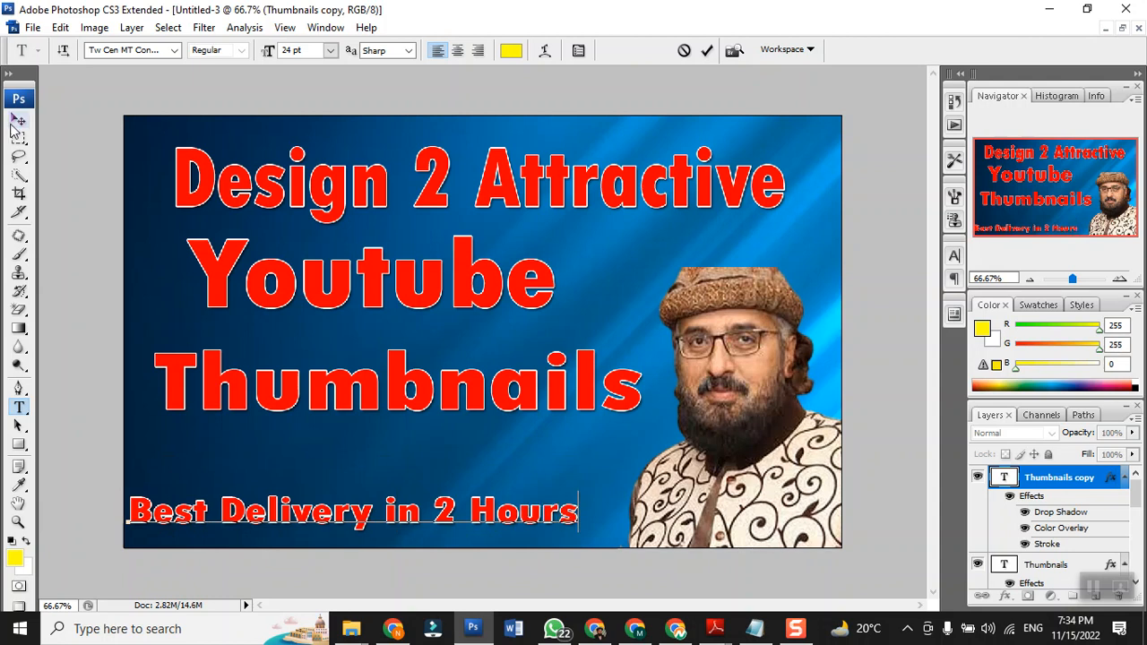
pyautogui.click(18, 121)
pyautogui.moveTo(231, 518); pyautogui.dragTo(259, 518)
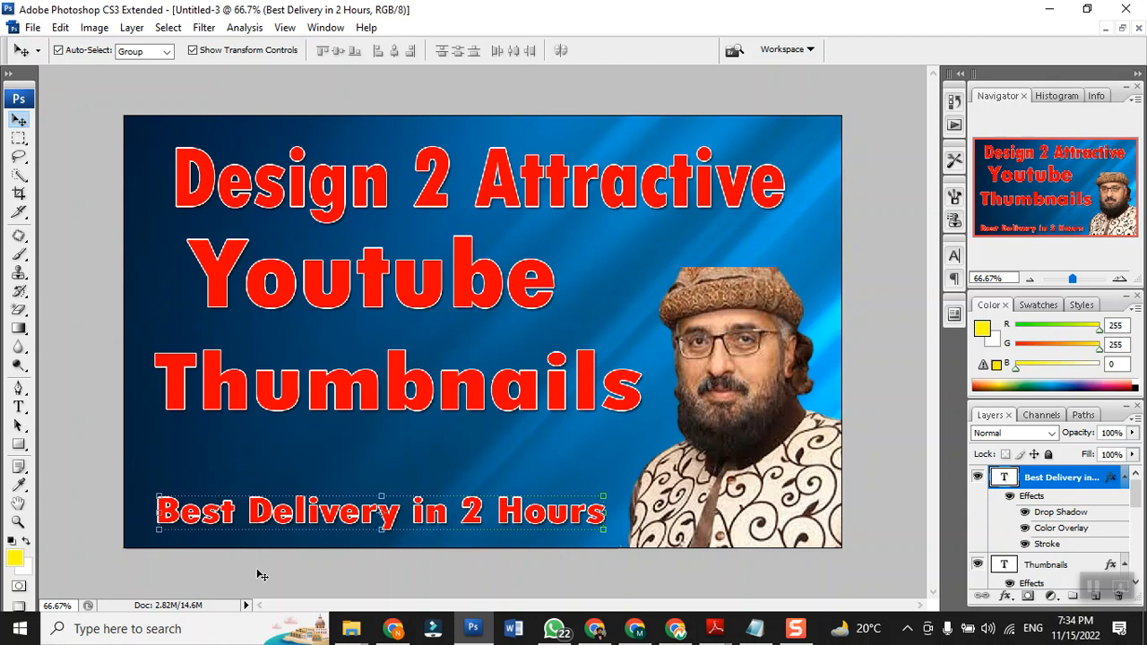
# - Review the Fiverr gig examples, duplicate the blue background layer and shrink the copy into a short horizontal strip
pyautogui.click(633, 630)
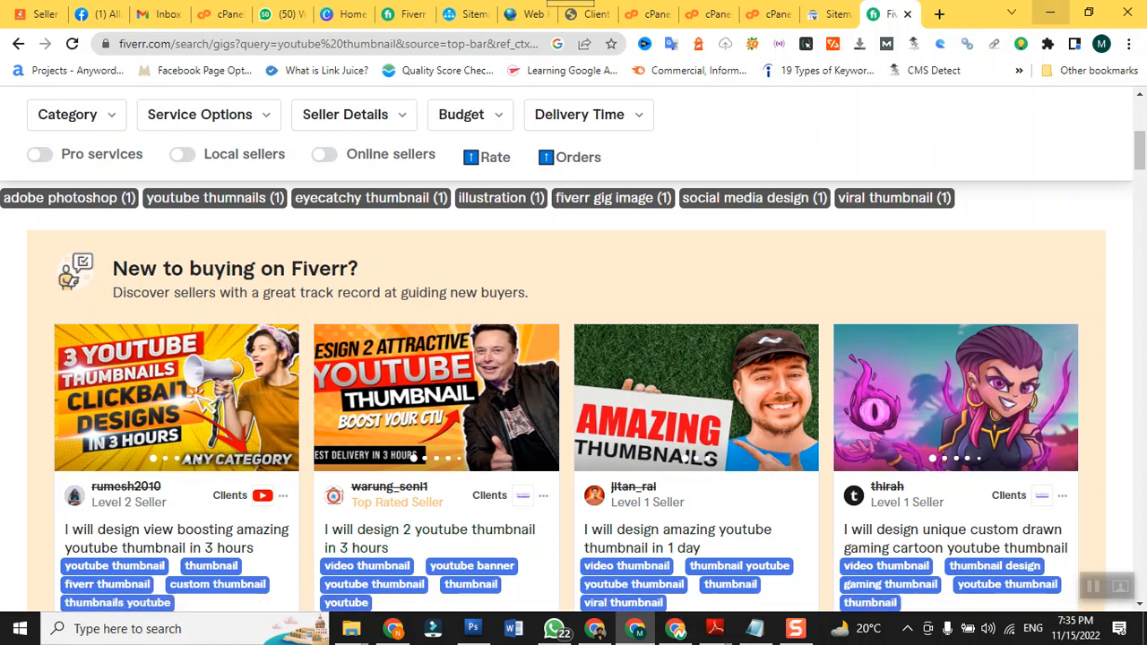
pyautogui.click(1049, 13)
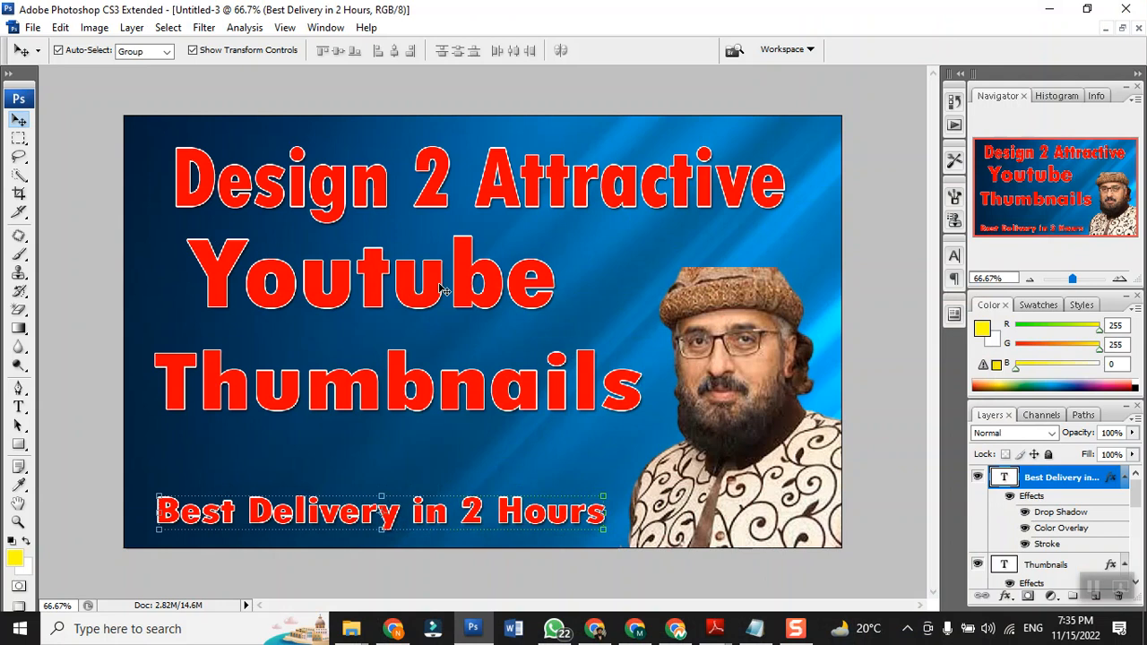
pyautogui.click(175, 297)
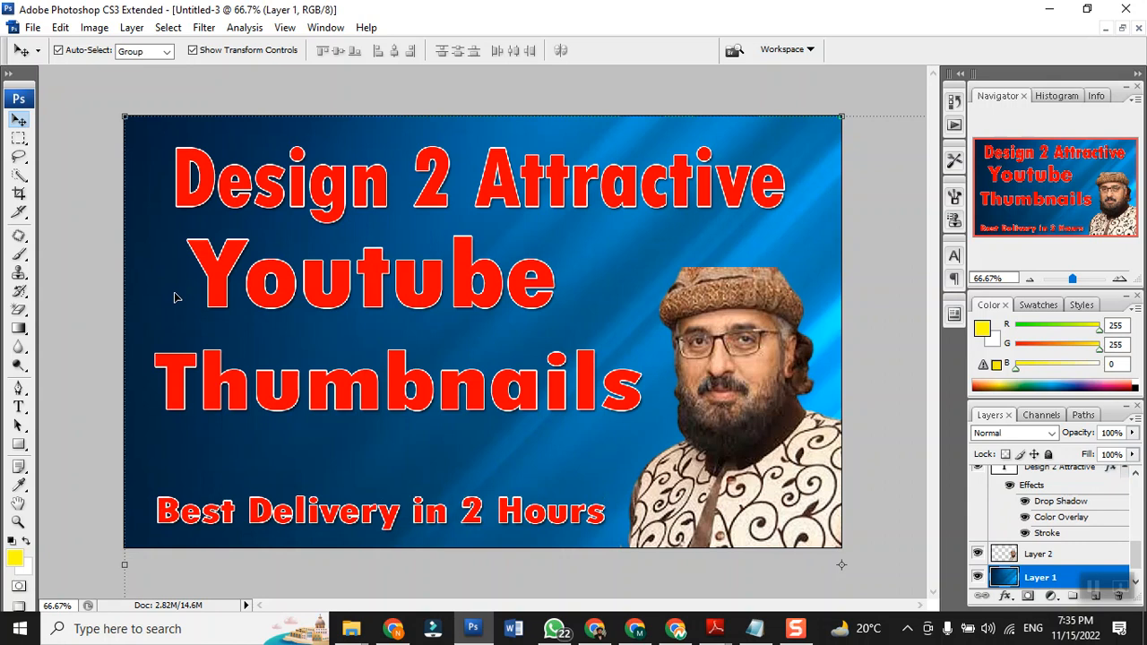
pyautogui.hotkey('ctrl', 'j')
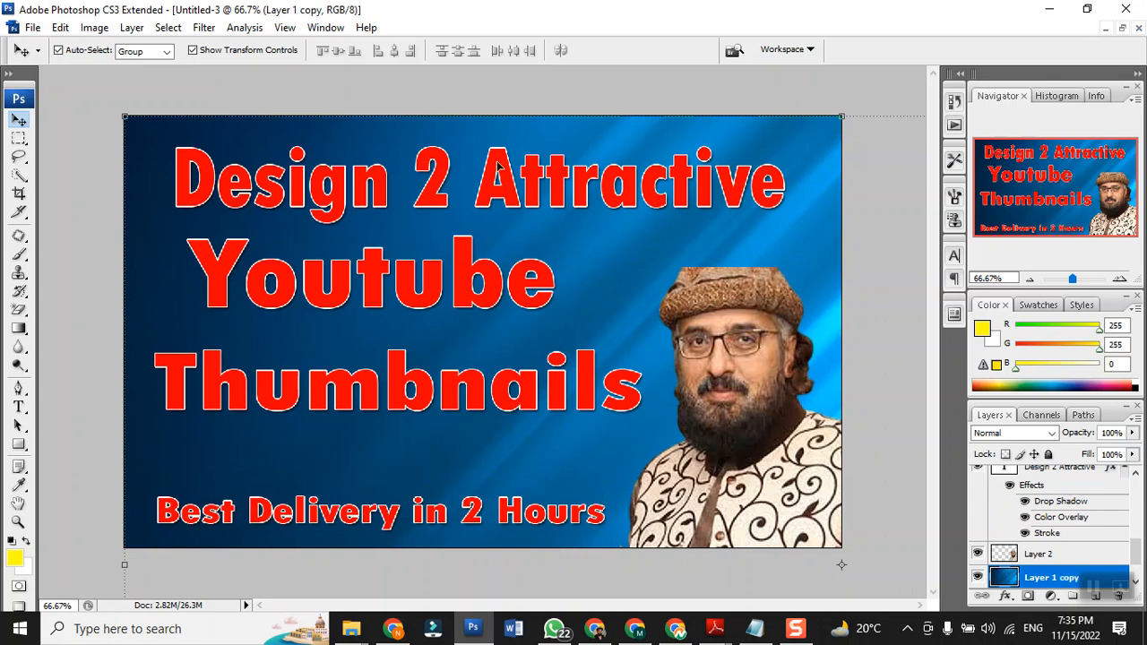
pyautogui.moveTo(125, 117); pyautogui.dragTo(516, 363)
pyautogui.moveTo(570, 446); pyautogui.dragTo(204, 218)
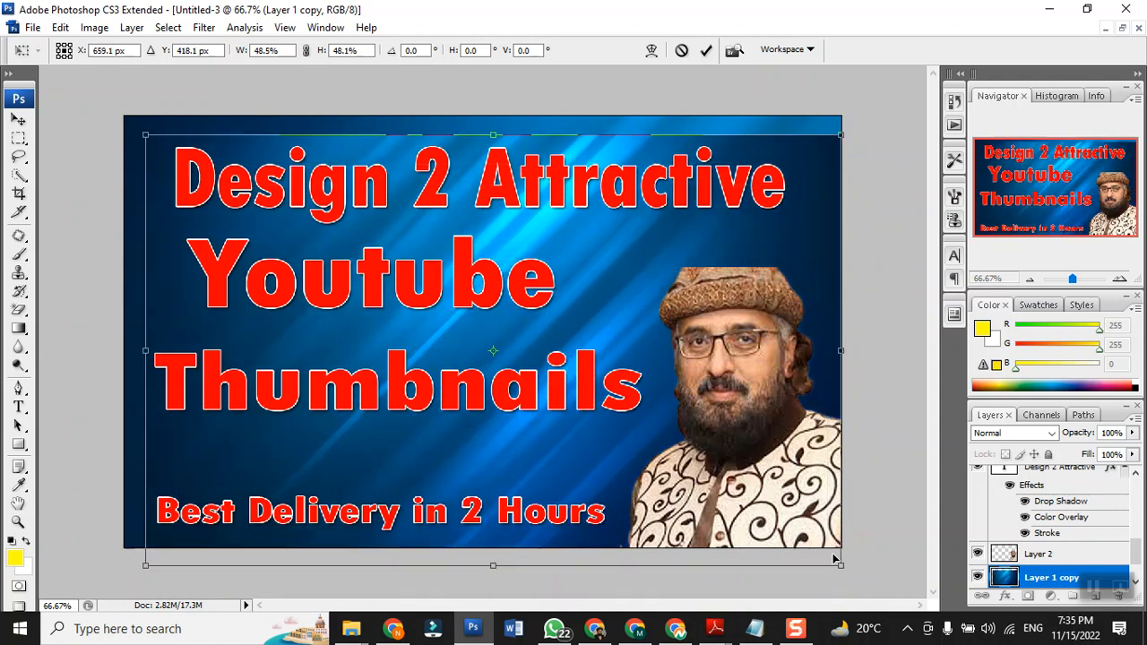
pyautogui.moveTo(840, 563); pyautogui.dragTo(423, 518)
pyautogui.press('Return')
pyautogui.hotkey('ctrl', 'z')
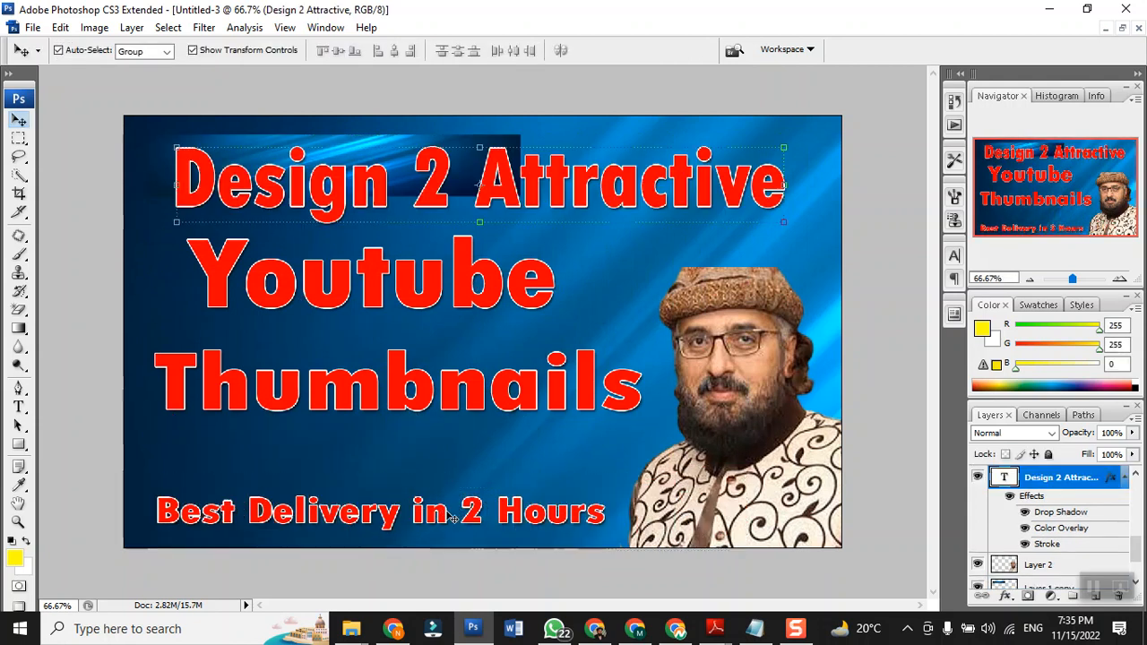
# - Move the blue strip behind "Best Delivery in 2 Hours" and widen it to span the whole line
pyautogui.moveTo(151, 170); pyautogui.dragTo(167, 514)
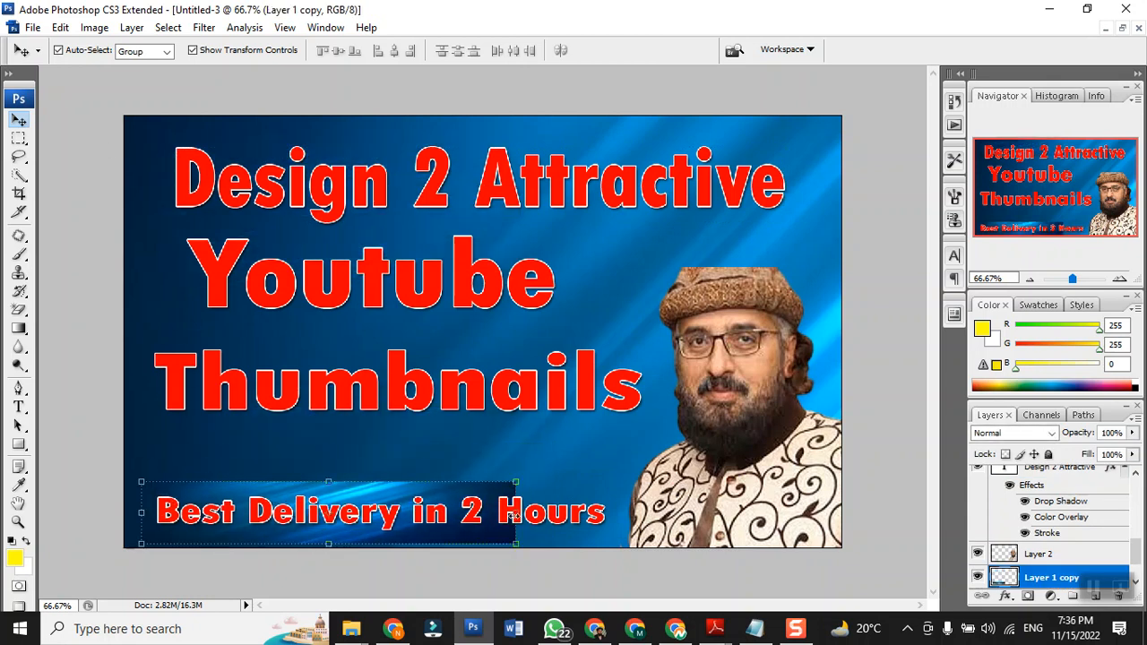
pyautogui.hotkey('ctrl', 't')
pyautogui.moveTo(535, 514); pyautogui.dragTo(617, 508)
pyautogui.press('Return')
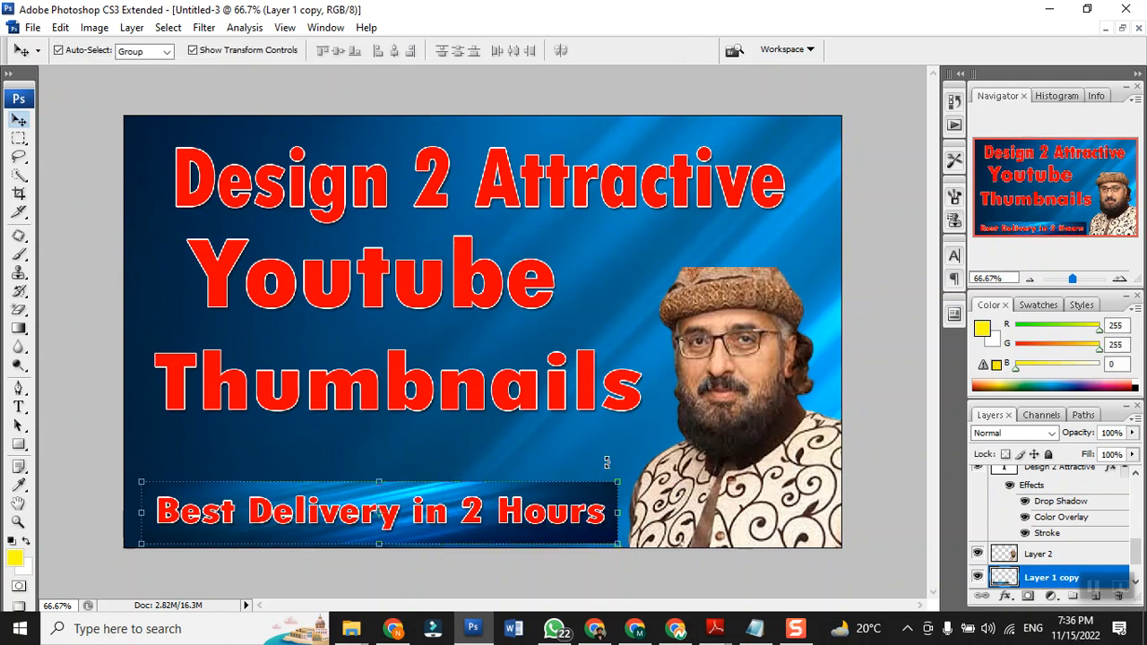
# - Give the strip behind "Best Delivery in 2 Hours" a green (00ff00) Color Overlay at 71% opacity
pyautogui.click(1006, 596)
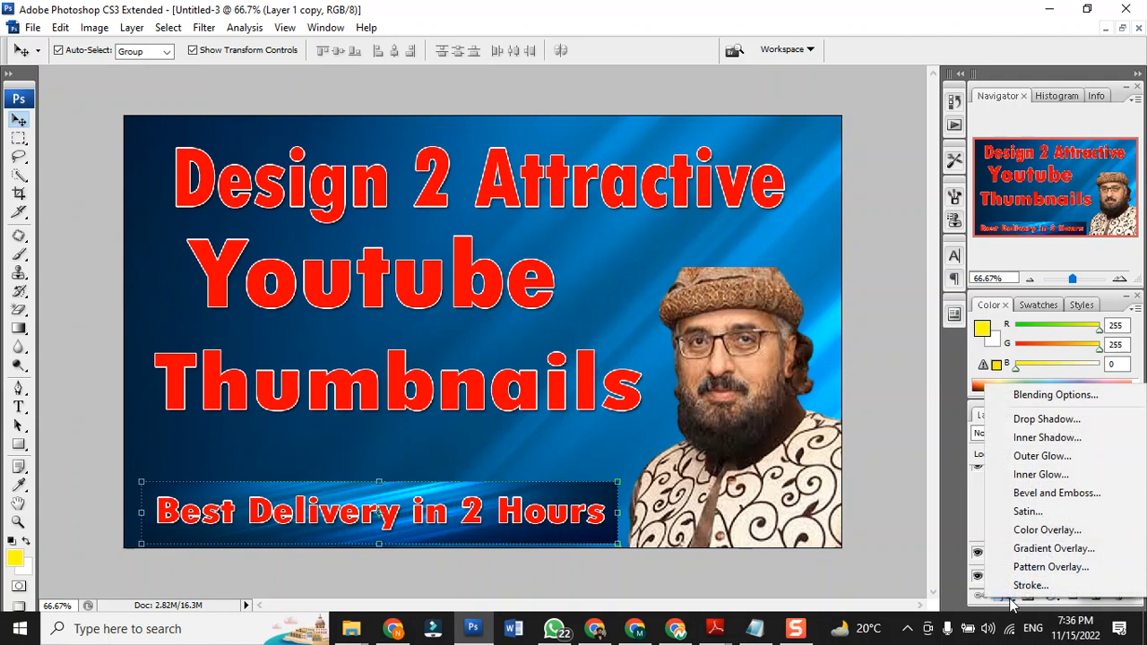
pyautogui.click(1022, 531)
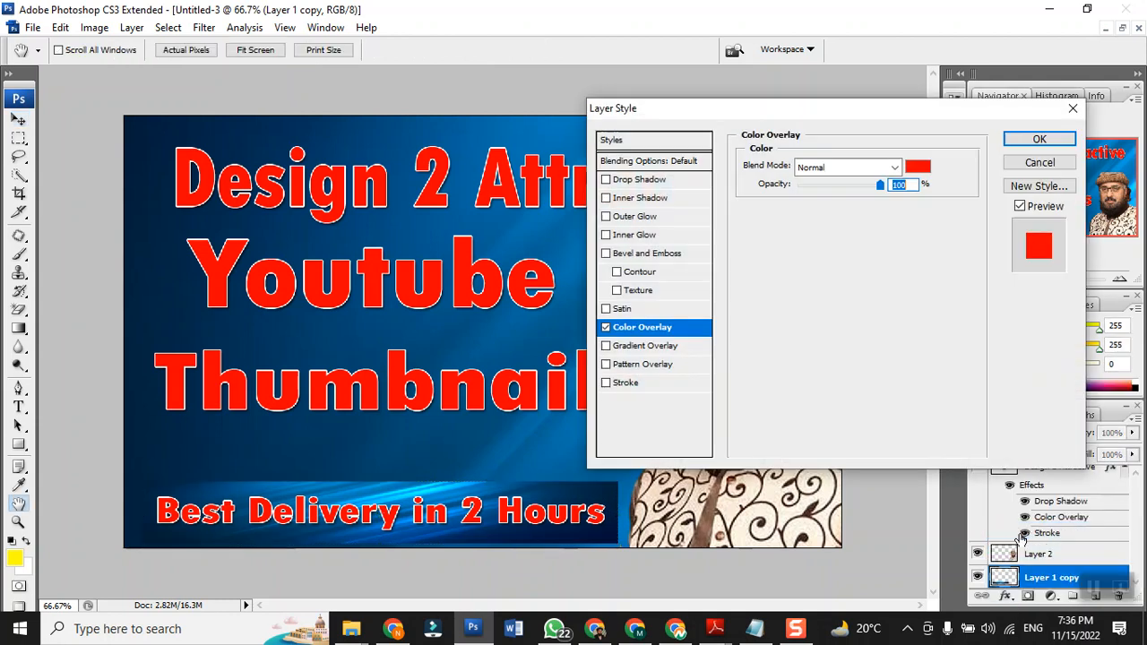
pyautogui.moveTo(883, 186); pyautogui.dragTo(858, 192)
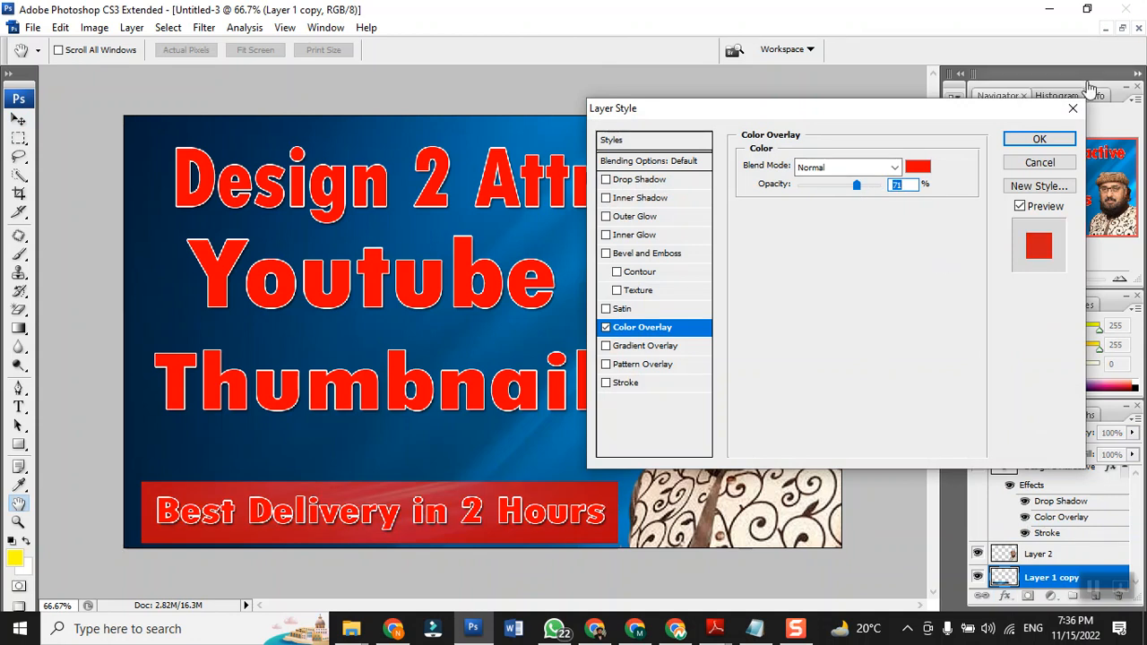
pyautogui.click(917, 166)
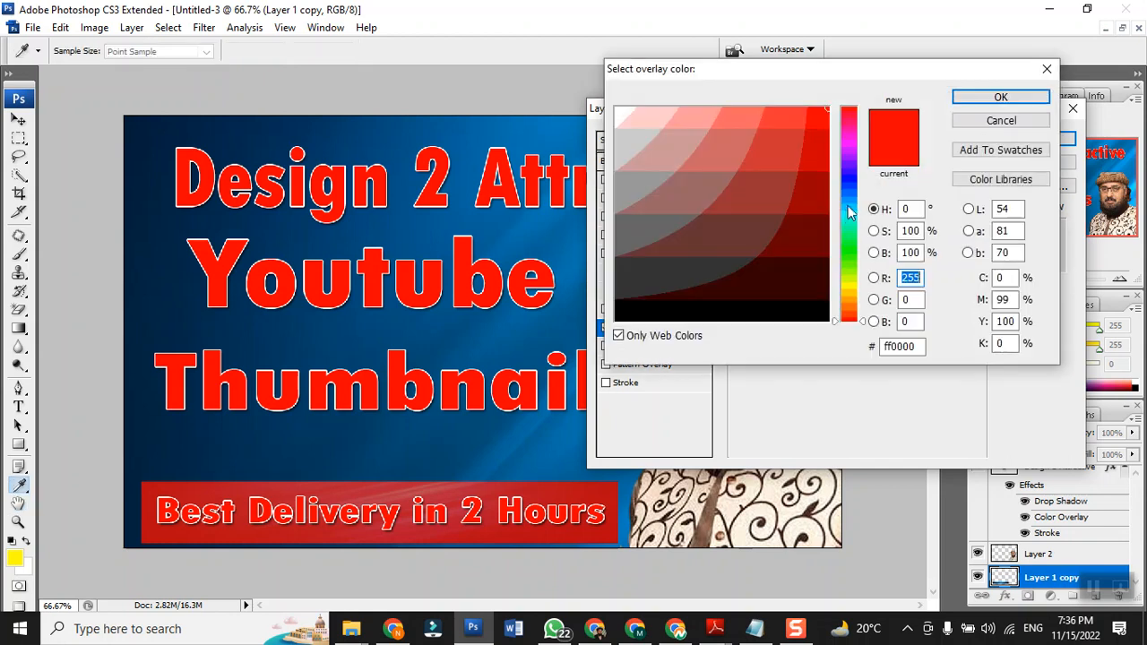
pyautogui.click(853, 252)
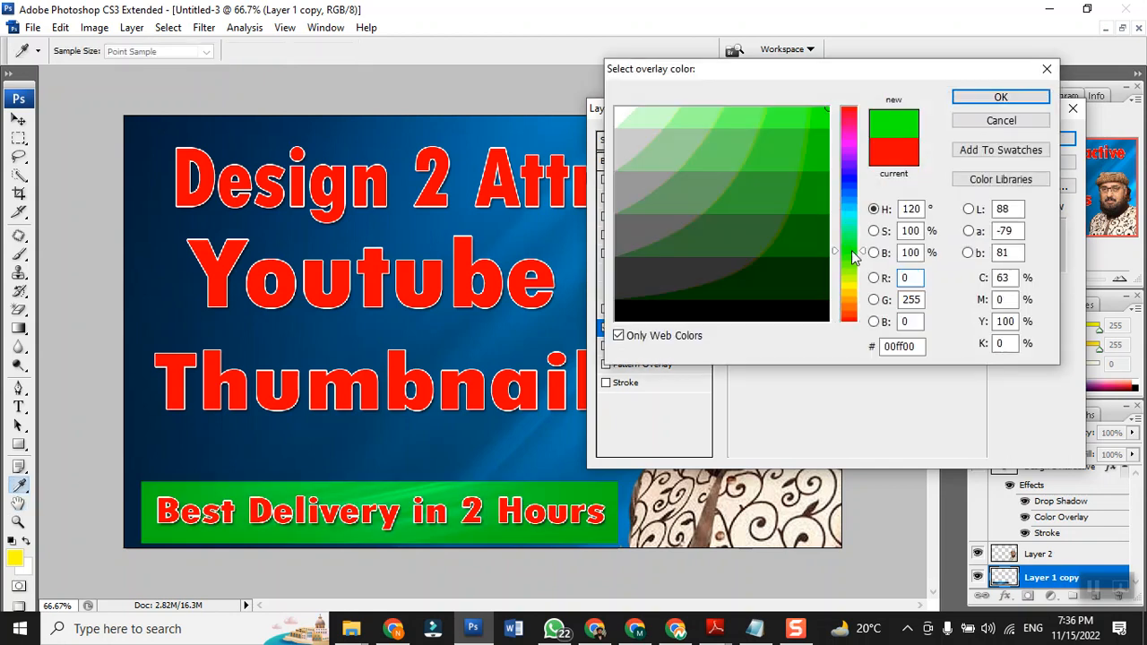
pyautogui.click(999, 96)
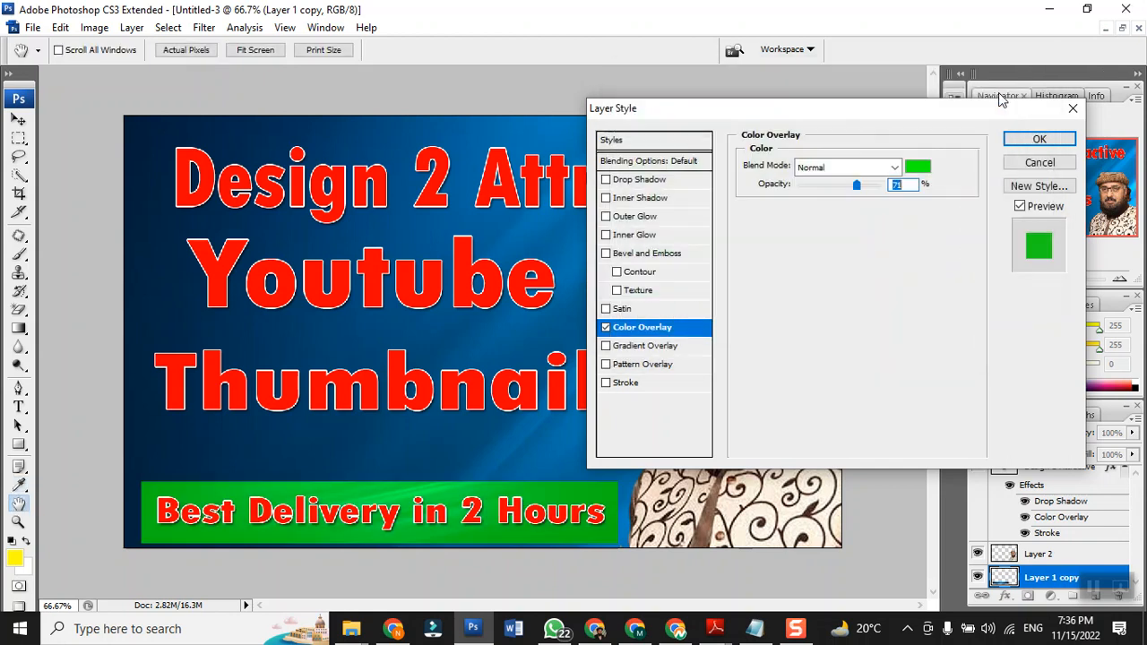
pyautogui.click(1039, 139)
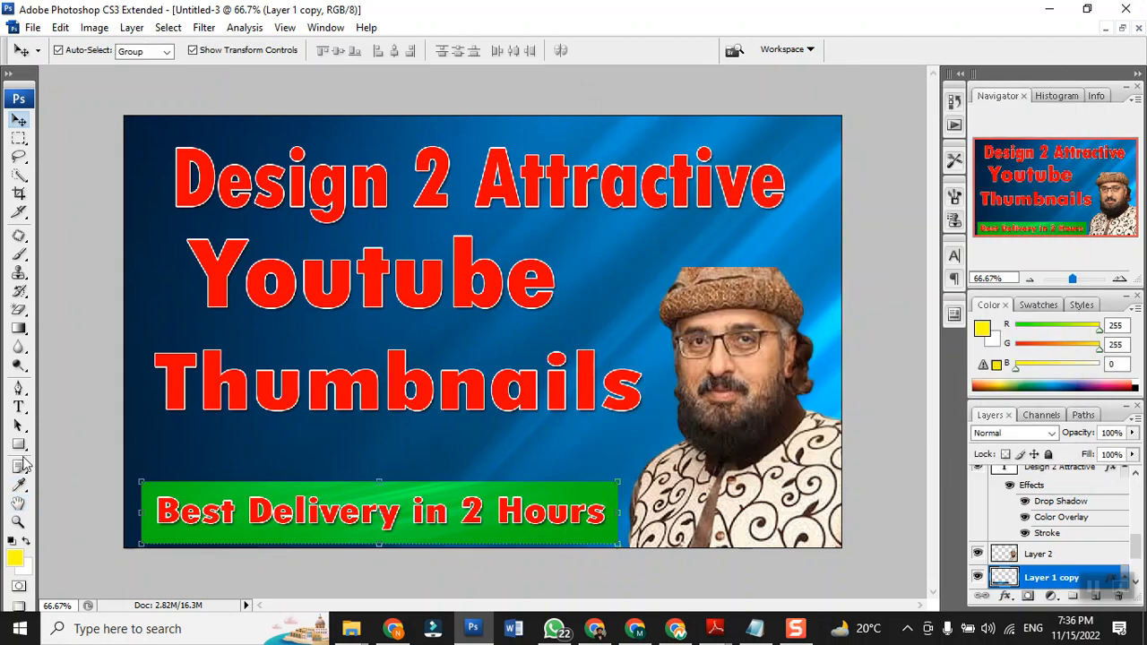
# - Shift the "Youtube" line slightly right and down, and move the "Thumbnails" line slightly up towards it
pyautogui.click(75, 435)
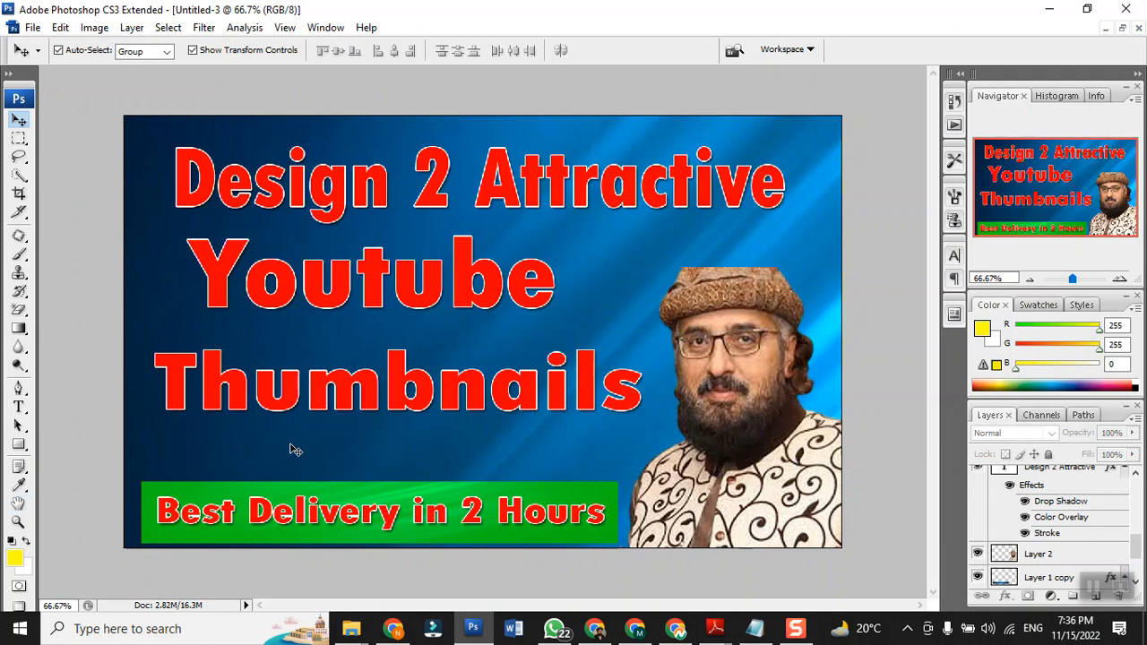
pyautogui.moveTo(318, 294)
pyautogui.mouseDown()
pyautogui.moveTo(327, 281)
pyautogui.moveTo(330, 298)
pyautogui.mouseUp()
pyautogui.moveTo(281, 409)
pyautogui.mouseDown()
pyautogui.moveTo(279, 394)
pyautogui.moveTo(292, 398)
pyautogui.mouseUp()
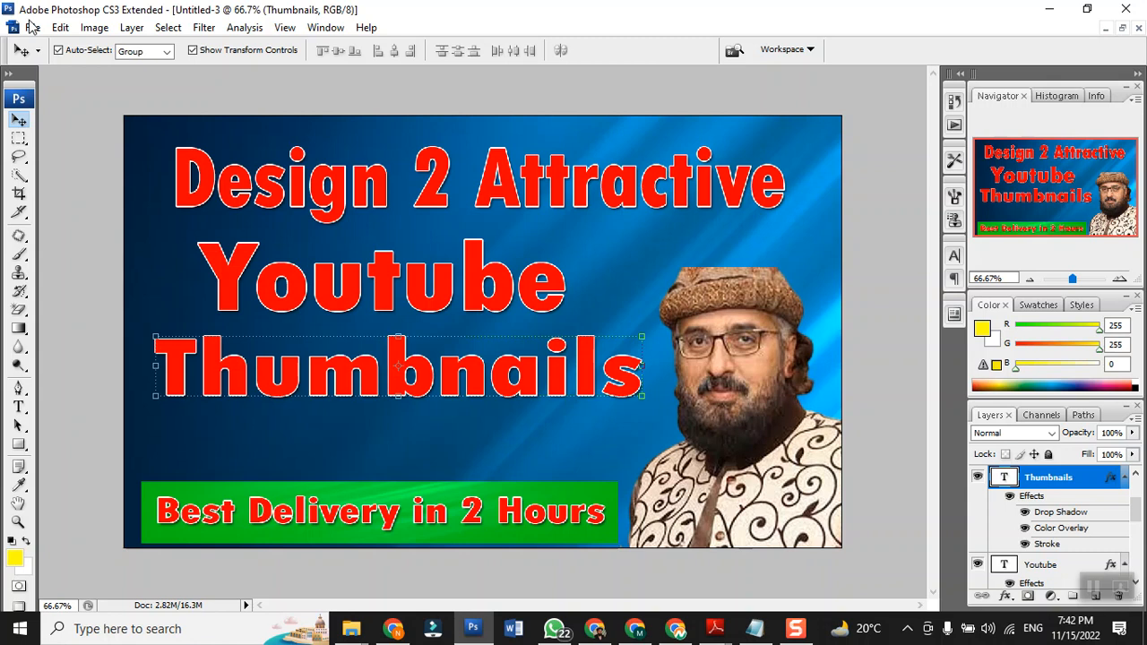
# - Save the thumbnail design in Downloads as the layered Photoshop file Untitled-3
pyautogui.click(33, 27)
pyautogui.moveTo(60, 27)
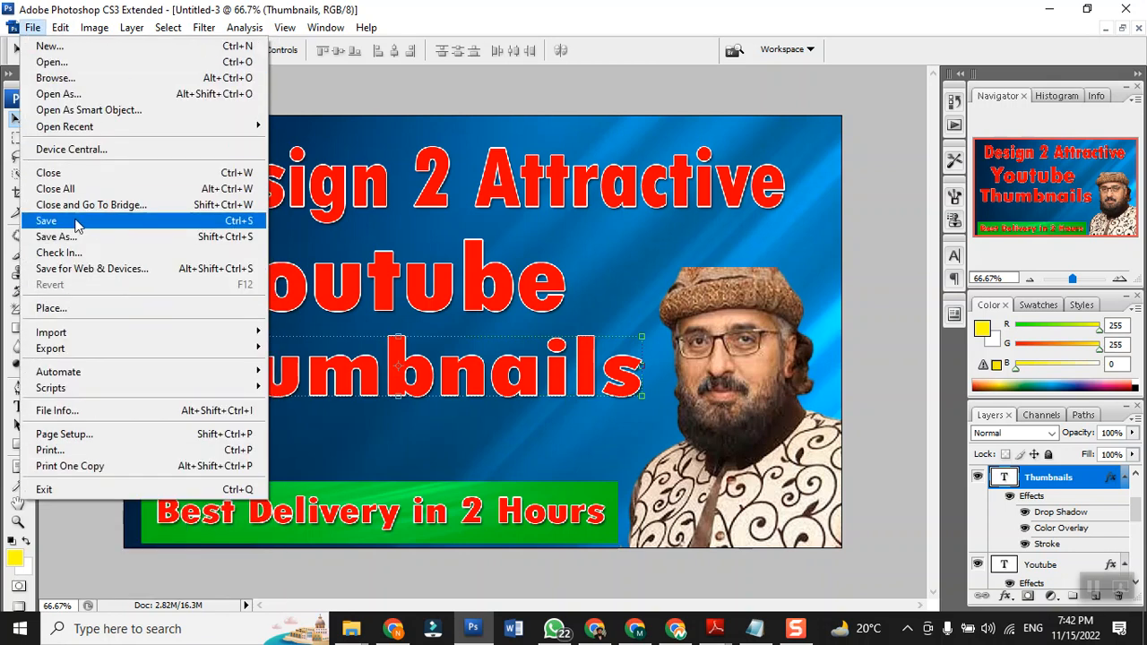
pyautogui.click(74, 235)
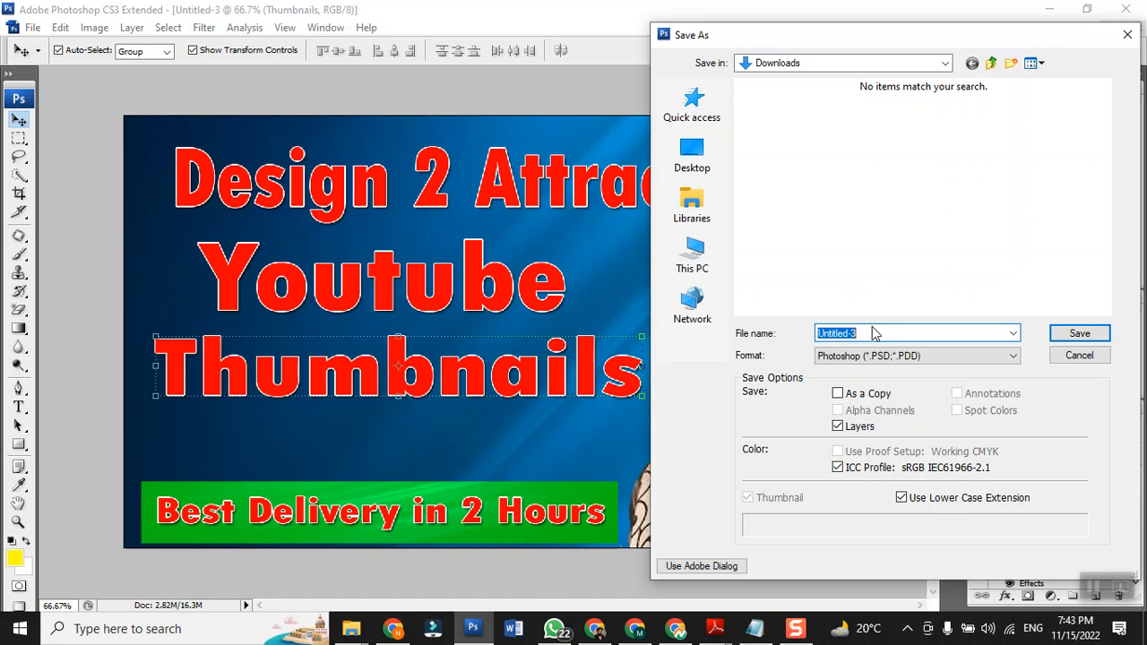
pyautogui.click(1075, 335)
pyautogui.click(757, 203)
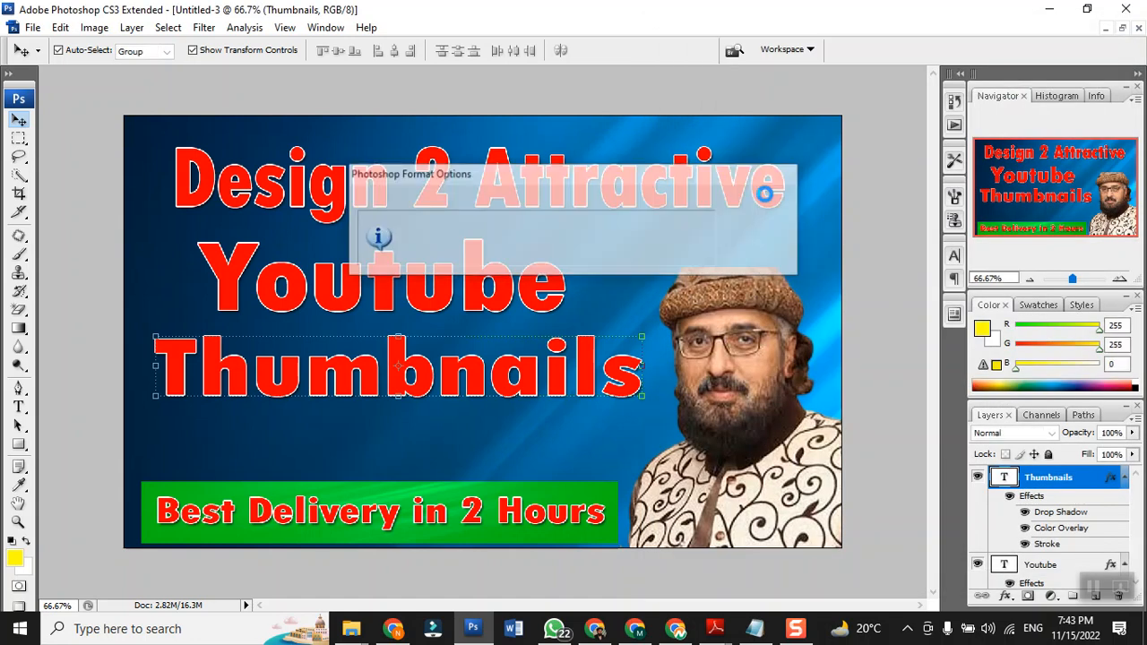
# - Start saving another version of the thumbnail in Downloads, with PNG as the format
pyautogui.click(31, 28)
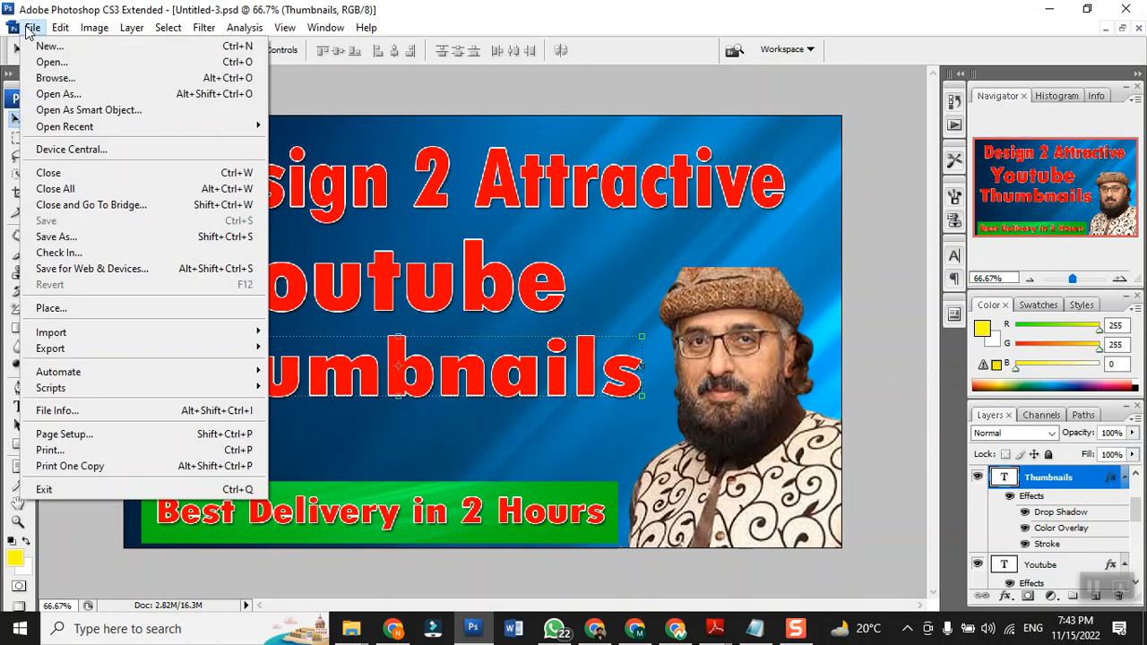
pyautogui.click(93, 237)
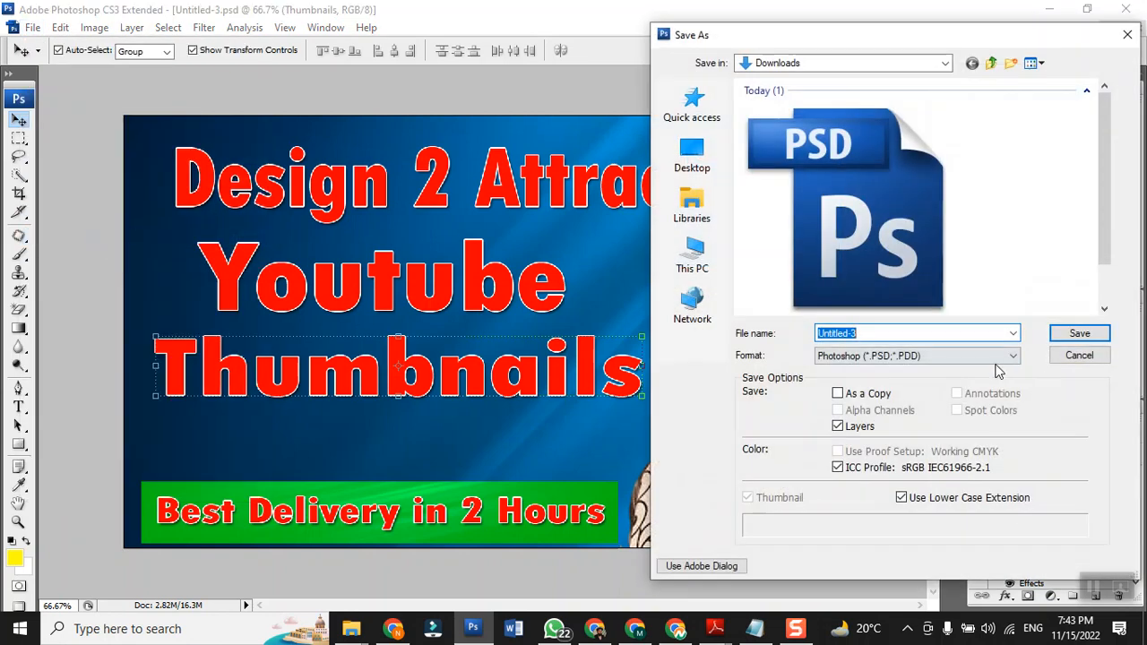
pyautogui.click(996, 359)
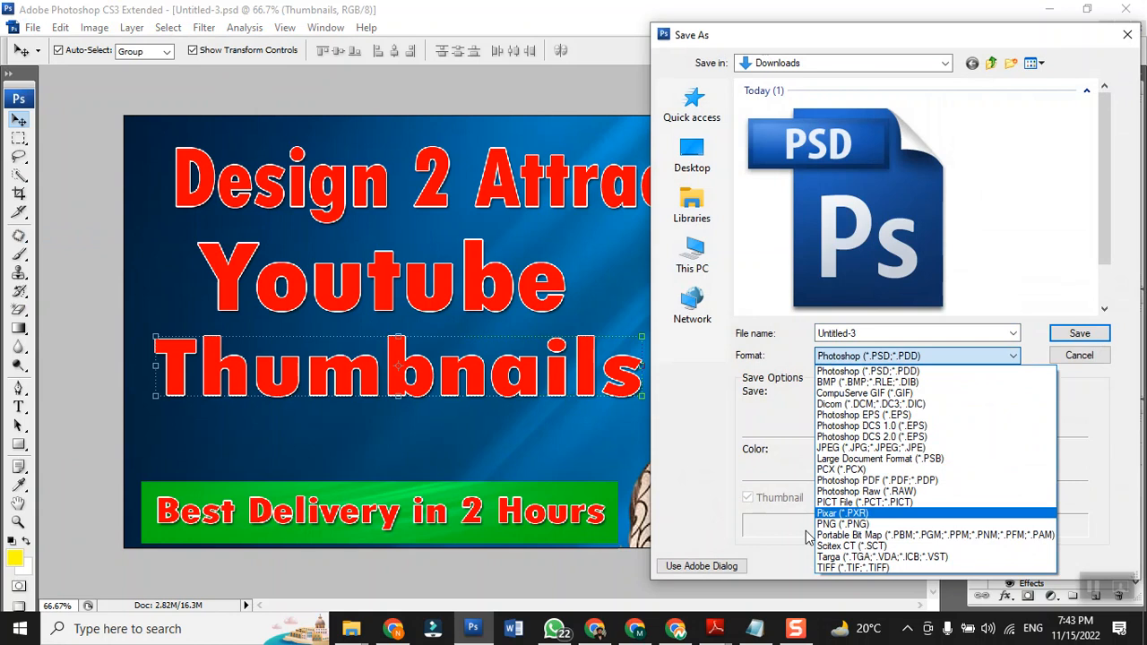
pyautogui.click(848, 524)
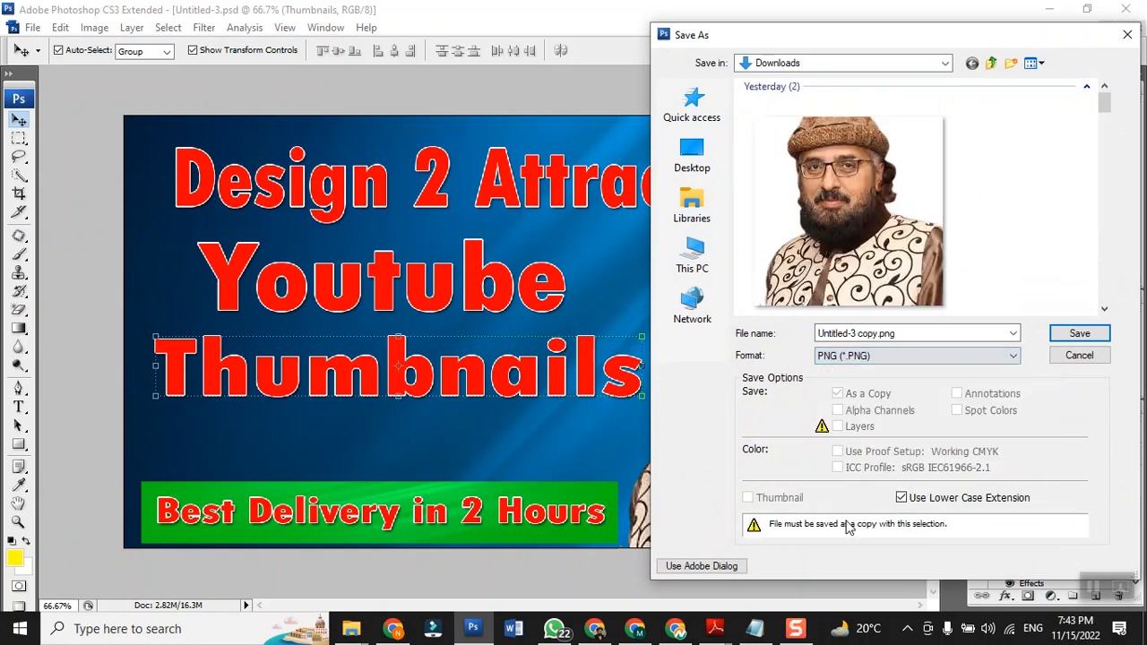
# - Name the PNG copy "2-attractive-thumbn" and save it with interlacing set to None
pyautogui.click(868, 333)
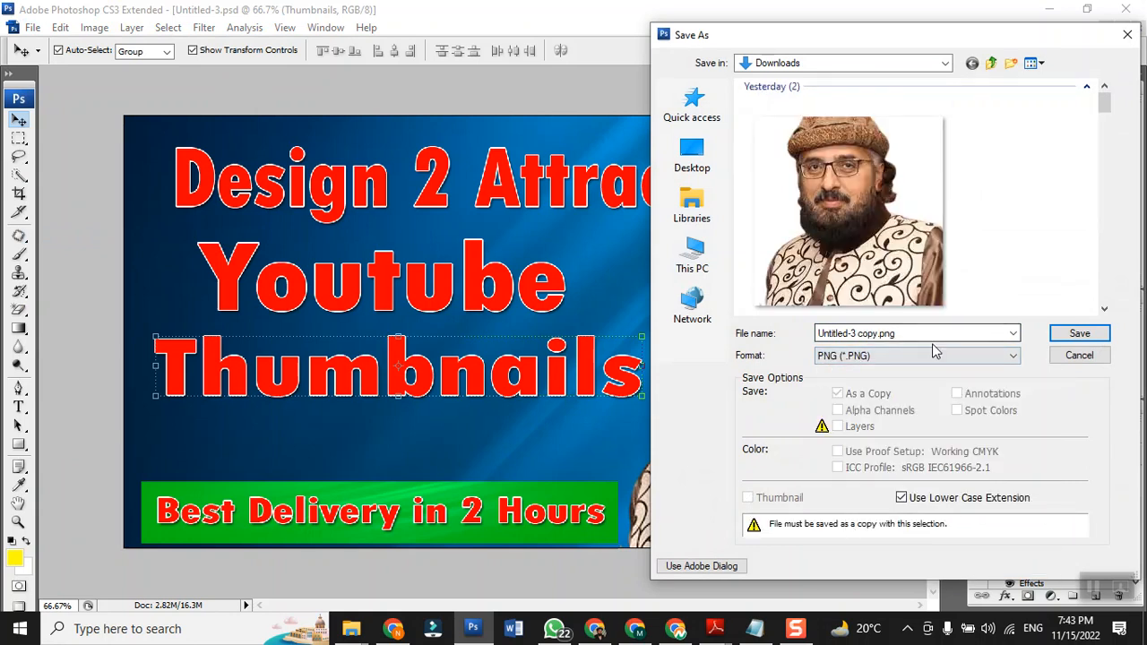
pyautogui.hotkey('ctrl', 'a')
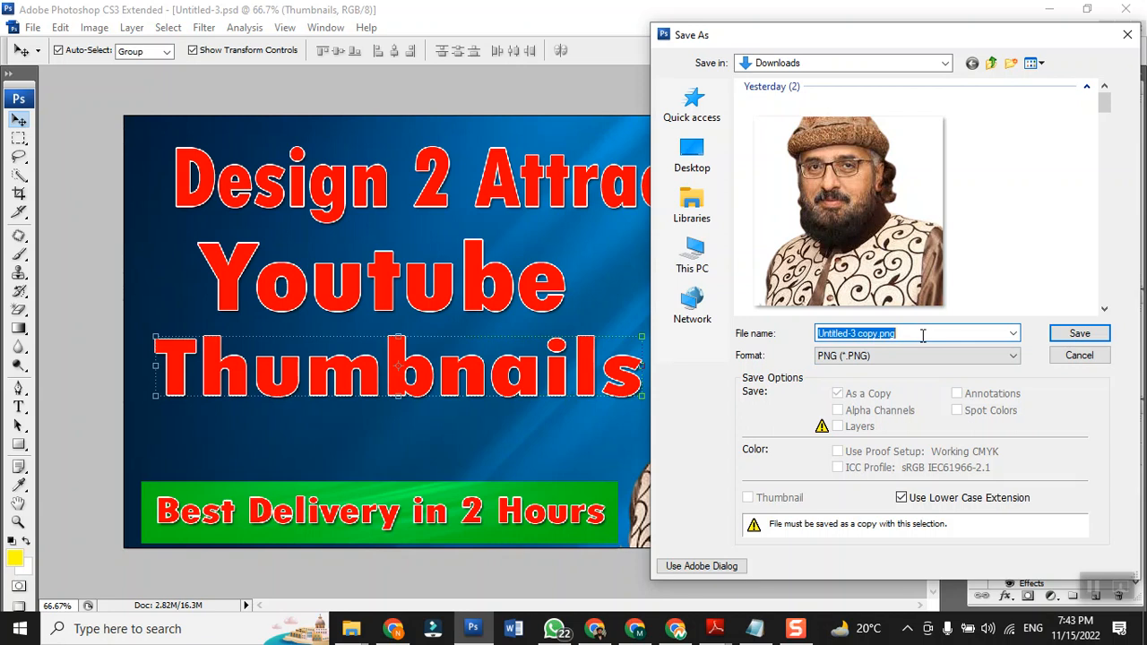
pyautogui.write('2')
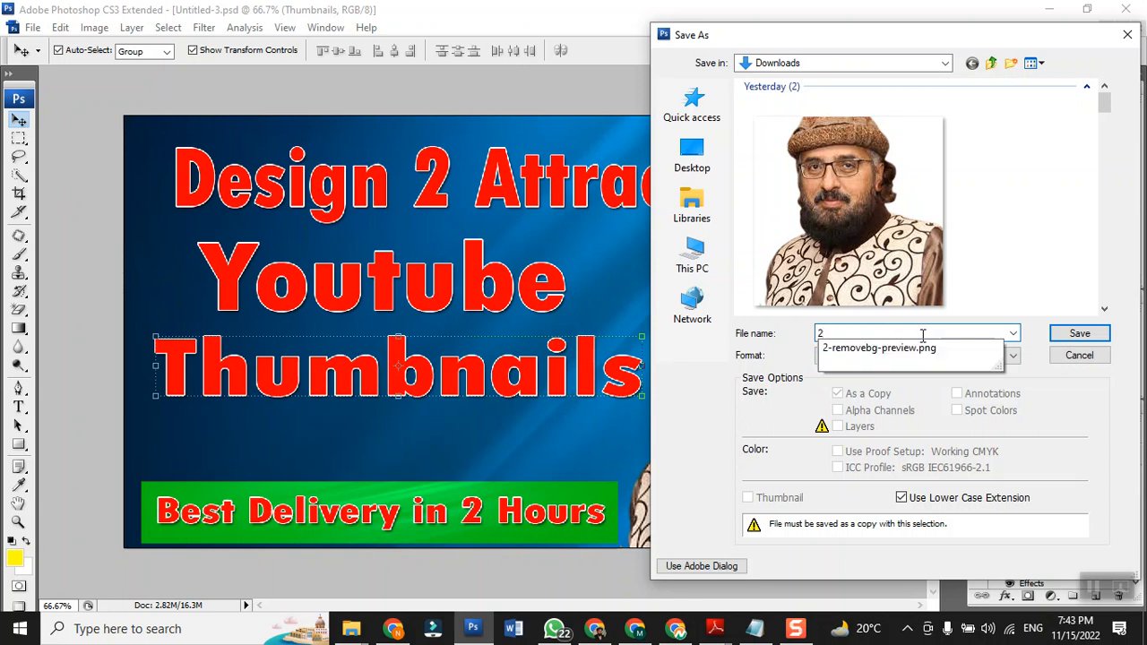
pyautogui.write('-attrac')
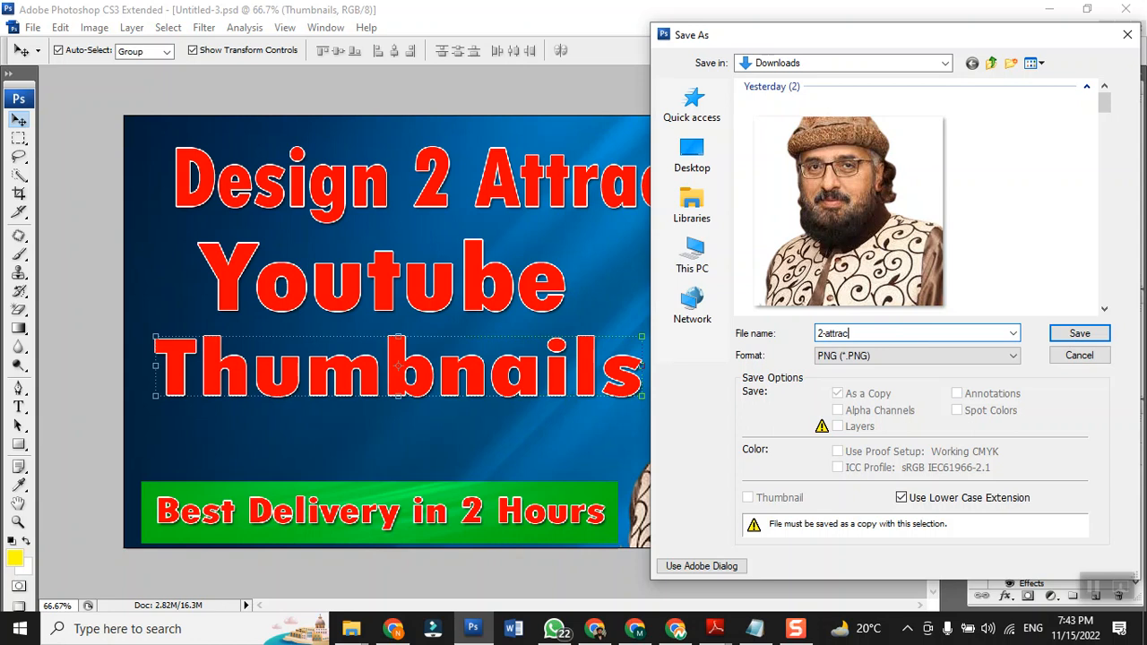
pyautogui.write('tive-thum bn')
pyautogui.press('BackSpace')
pyautogui.press('BackSpace')
pyautogui.press('BackSpace')
pyautogui.write('bn')
pyautogui.click(1080, 333)
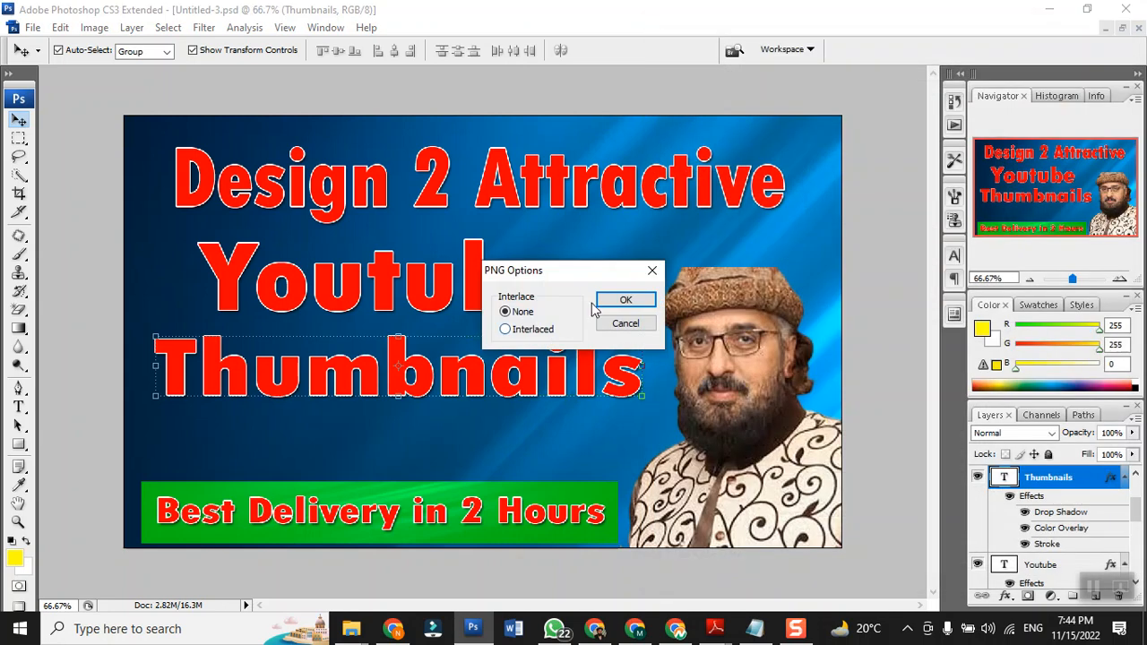
pyautogui.click(622, 298)
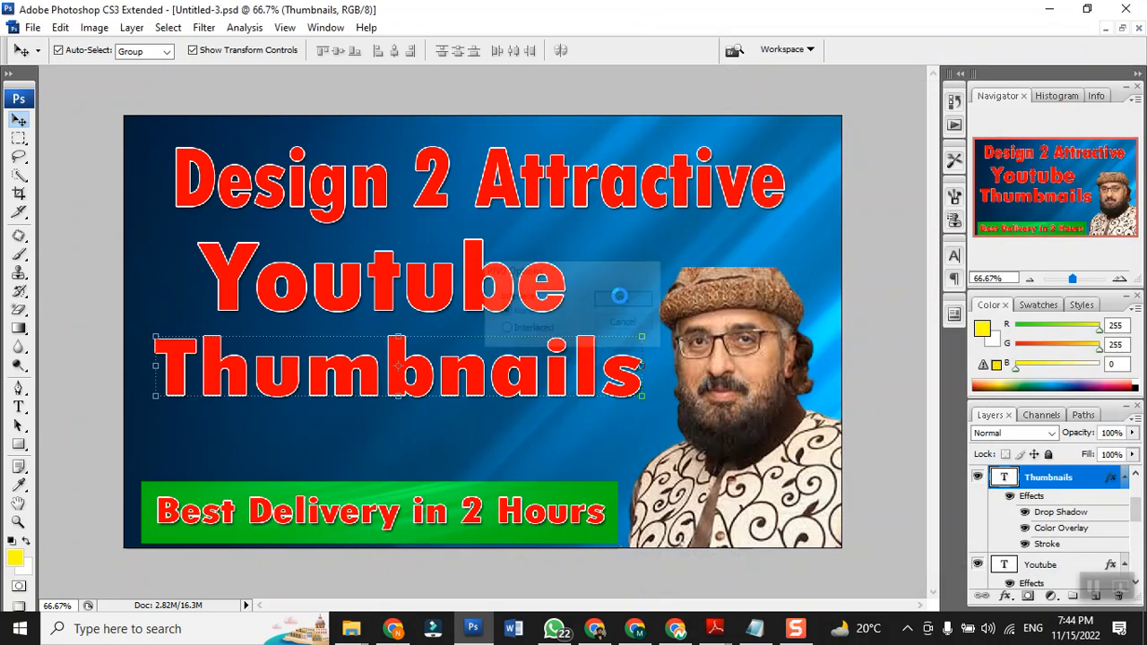
# - Switch to Chrome and duplicate the tab with the Fiverr search results for "youtube thumbnail"
pyautogui.click(636, 633)
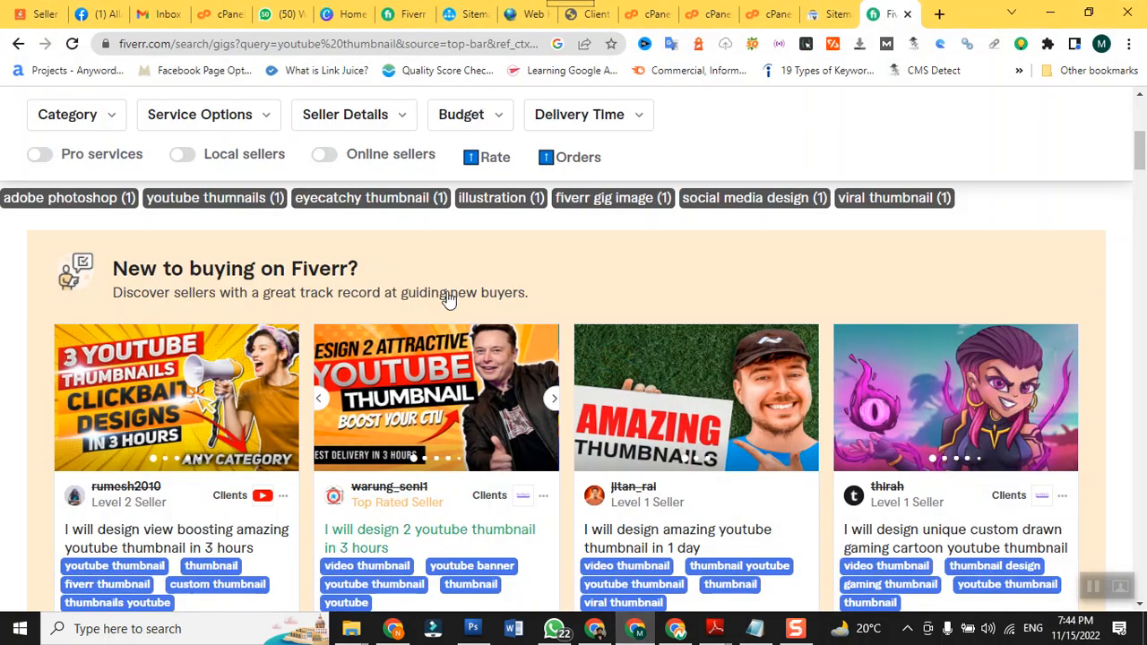
pyautogui.scroll(3, 527, 297)
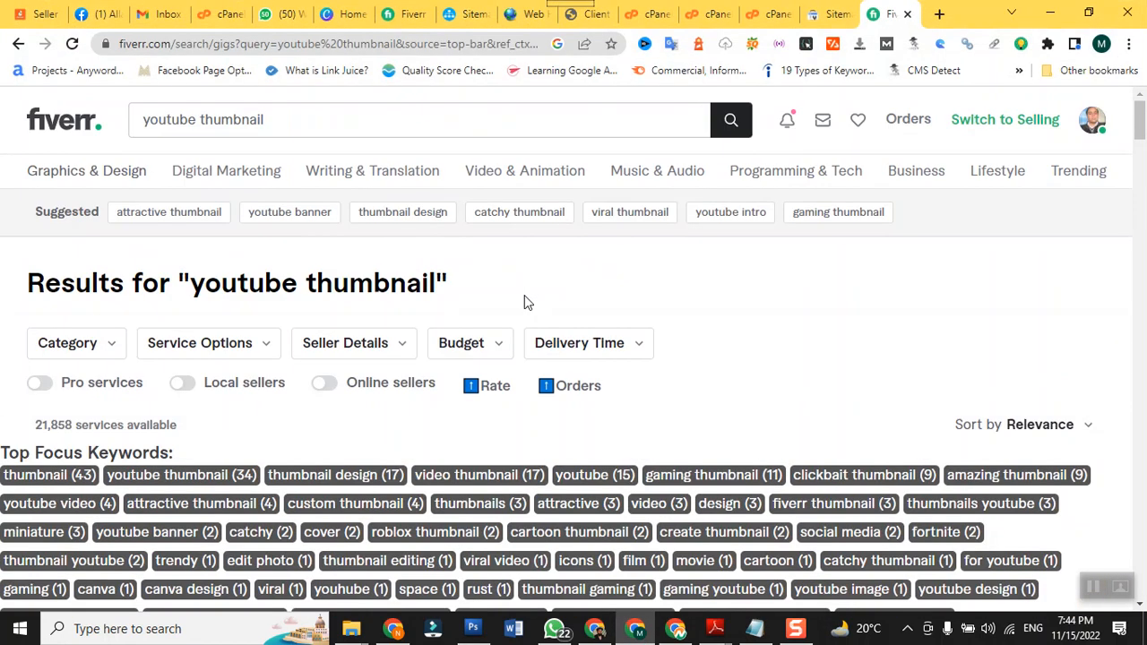
pyautogui.rightClick(878, 16)
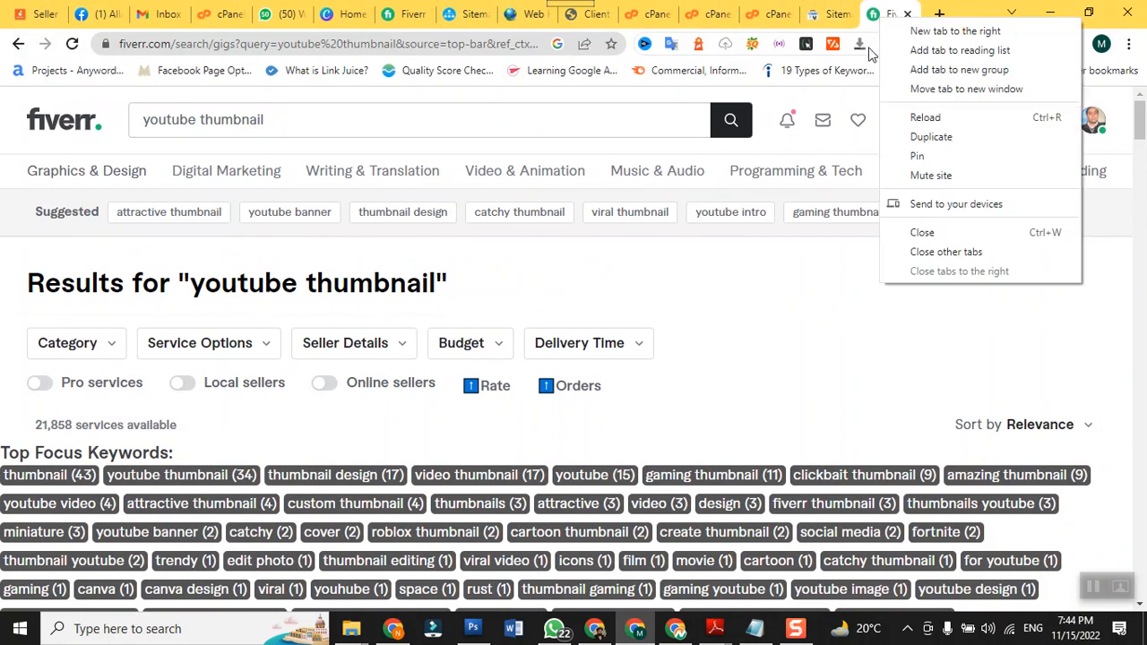
pyautogui.click(818, 13)
pyautogui.click(874, 15)
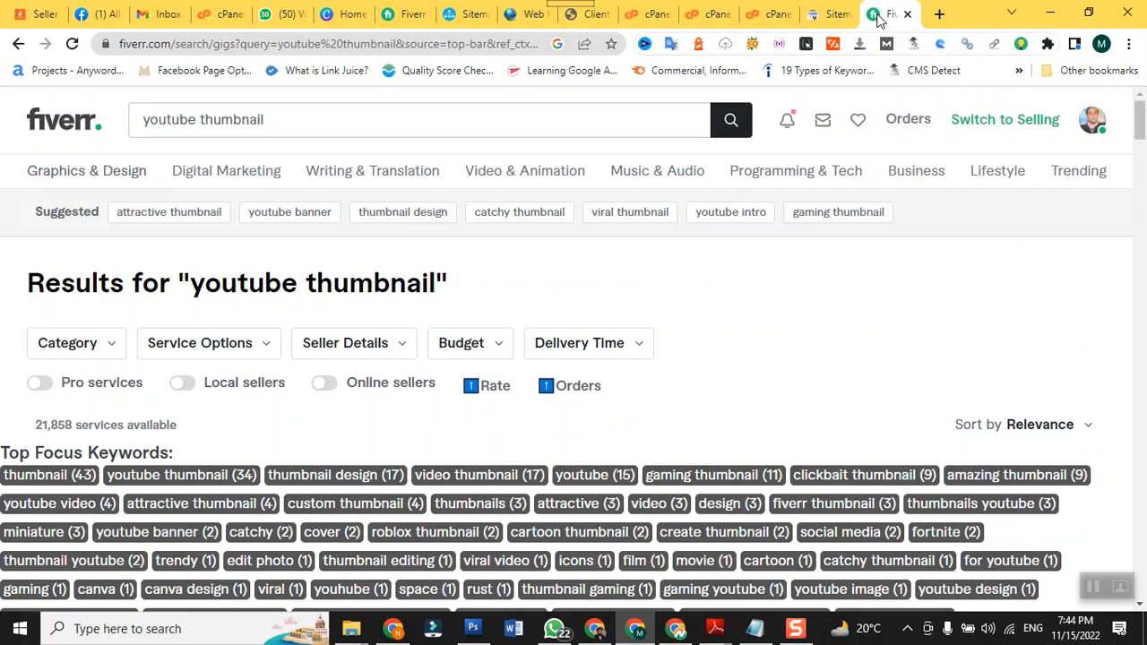
pyautogui.rightClick(878, 18)
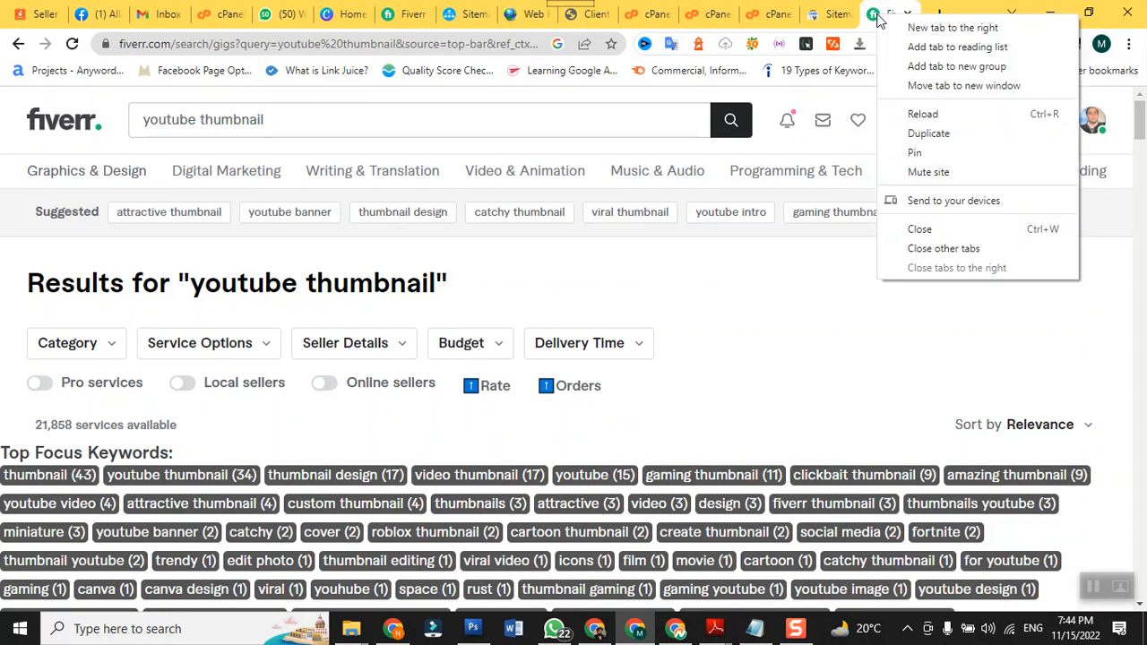
pyautogui.click(928, 137)
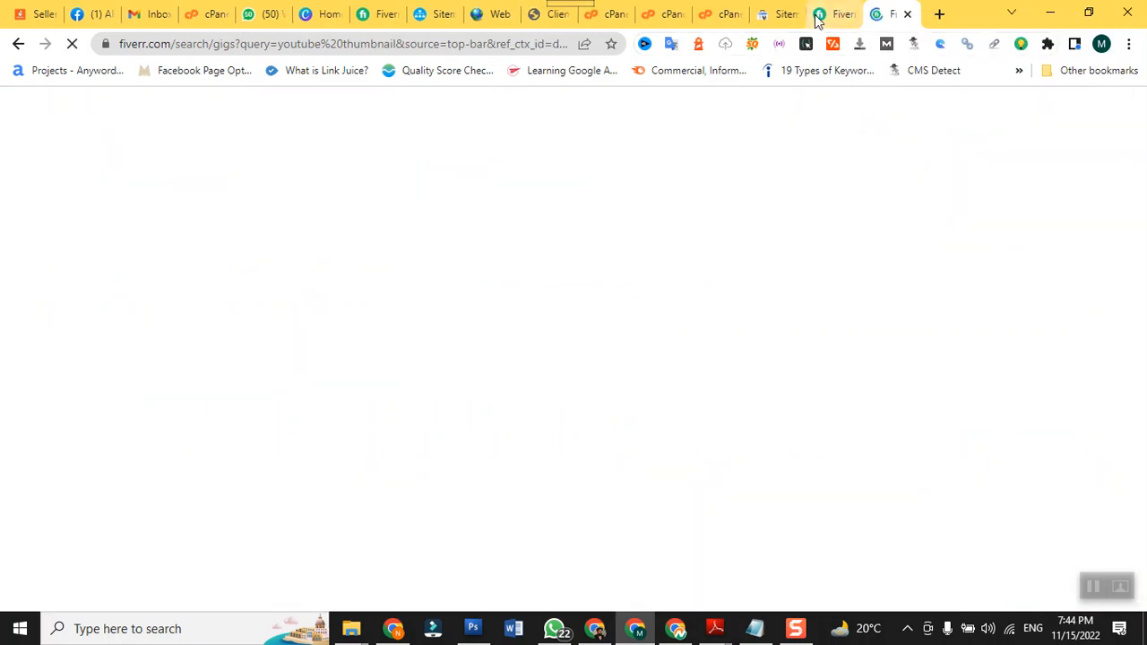
# - View the gig "I will design view boosting amazing youtube thumbnail in 3 hours" from the duplicated results and close its page
pyautogui.scroll(-3, 545, 267)
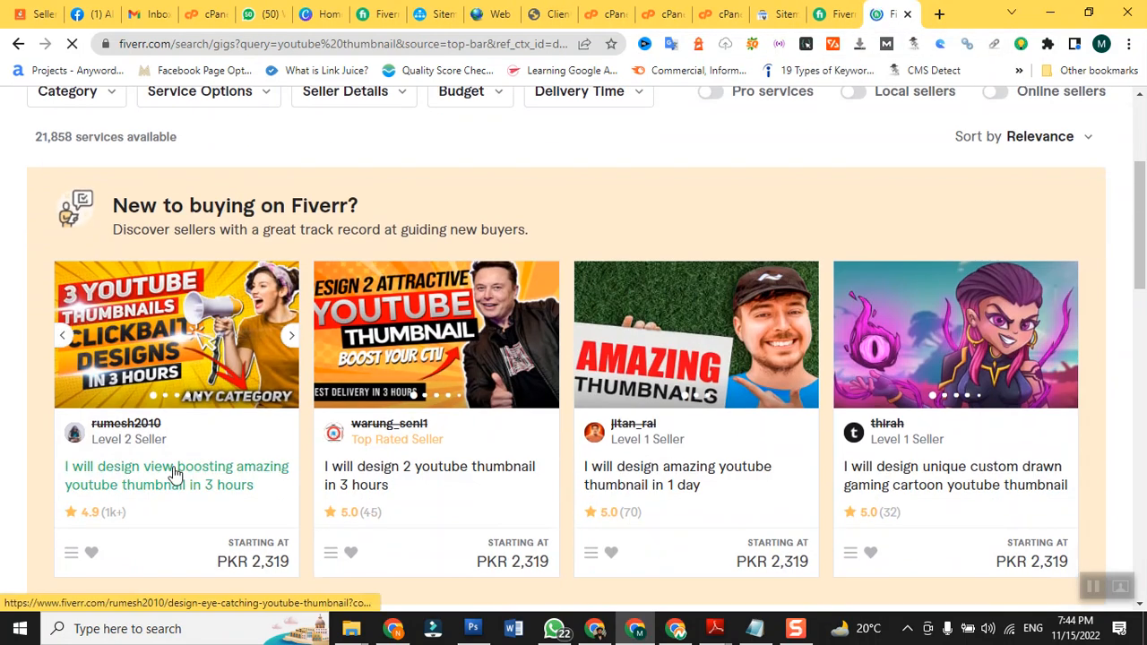
pyautogui.click(193, 466)
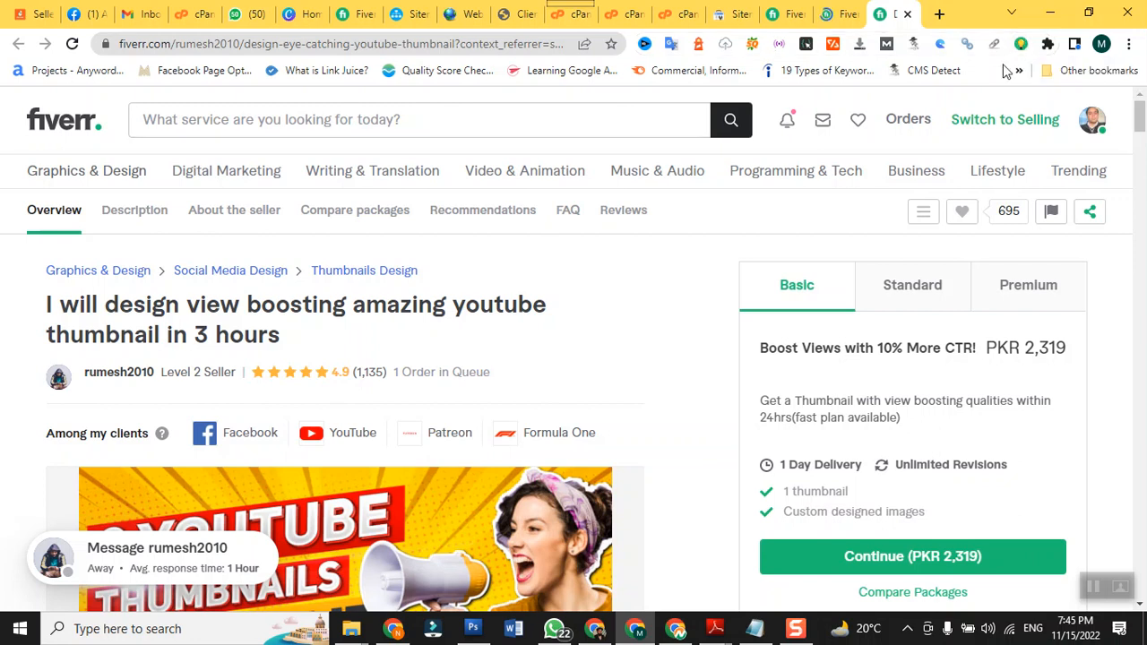
pyautogui.click(838, 16)
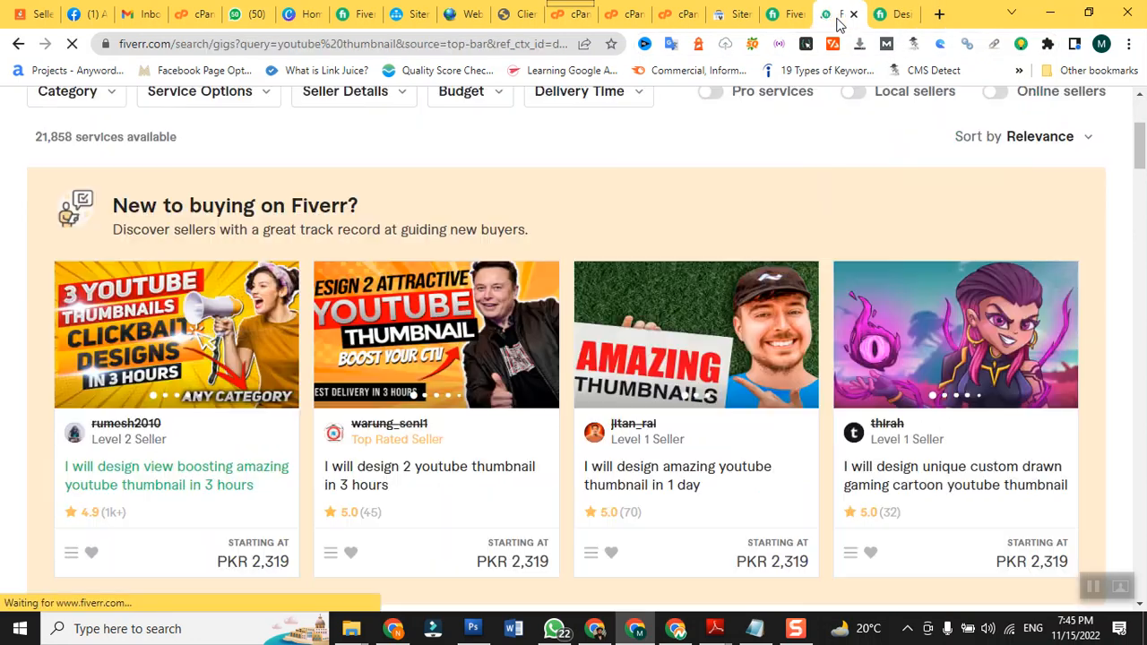
pyautogui.click(896, 16)
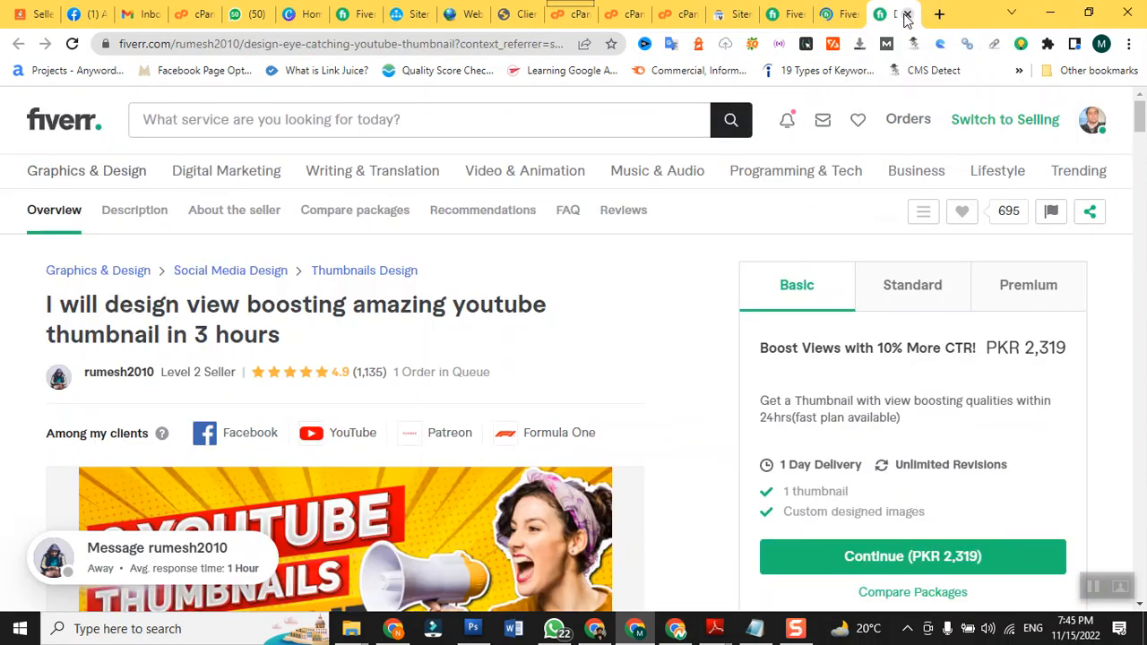
pyautogui.click(908, 15)
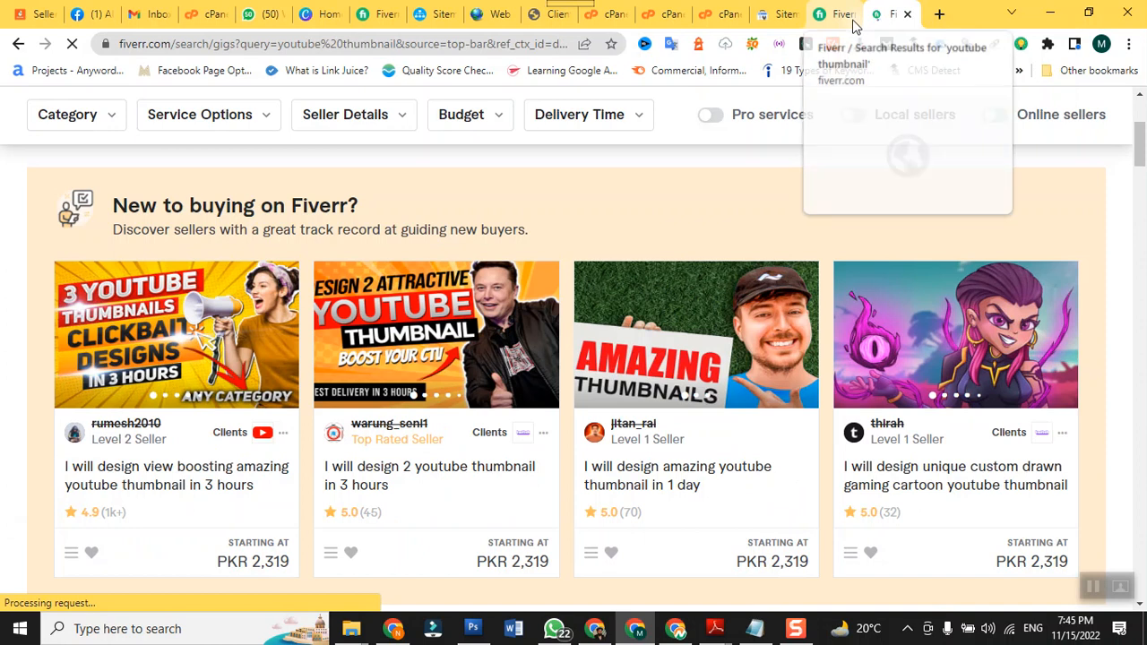
# - Return to the original "youtube thumbnail" results and look through the list of browser extensions, closing it when done
pyautogui.click(822, 18)
pyautogui.scroll(-2, 536, 349)
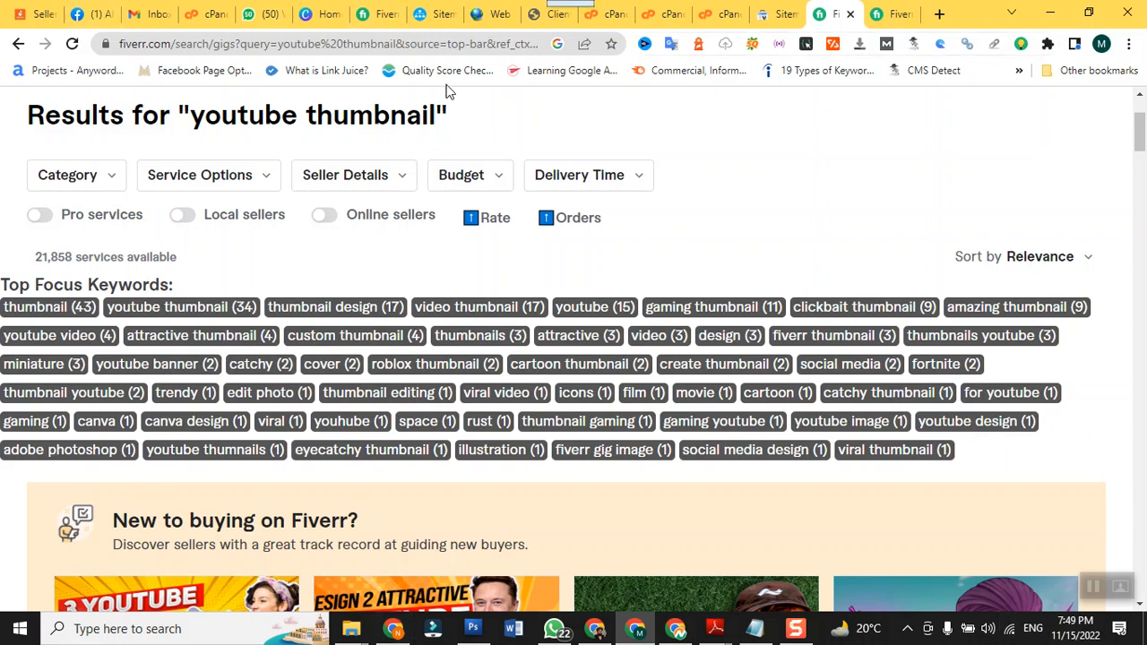
pyautogui.click(1048, 44)
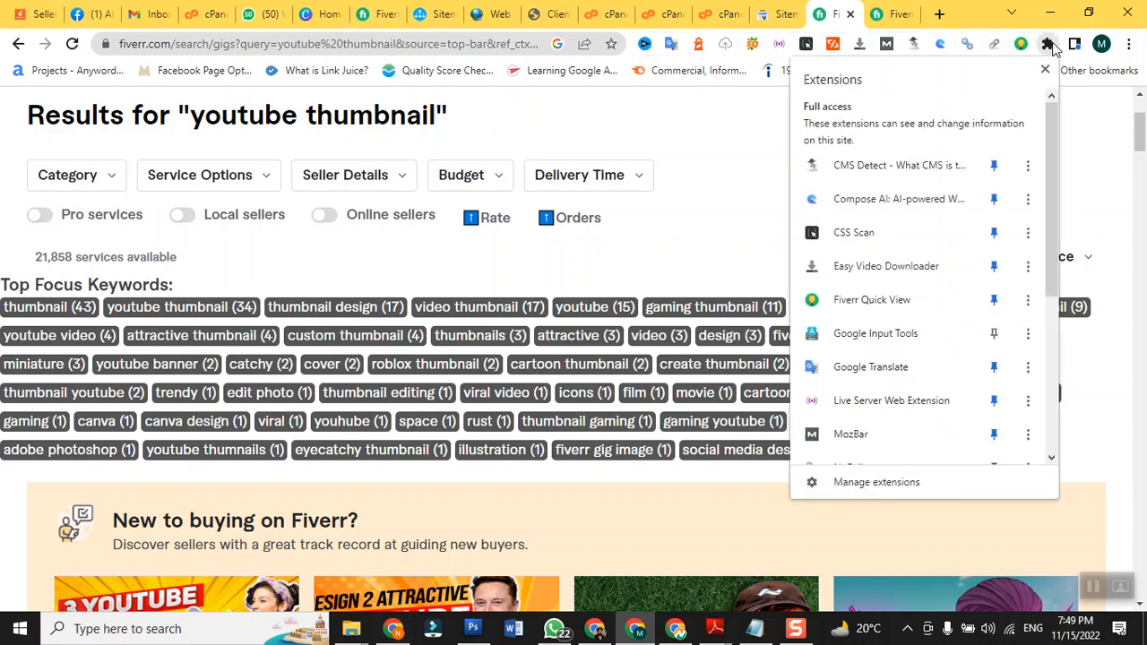
pyautogui.scroll(-3, 990, 135)
pyautogui.scroll(3, 989, 135)
pyautogui.scroll(-3, 990, 135)
pyautogui.scroll(3, 989, 135)
pyautogui.scroll(-3, 985, 145)
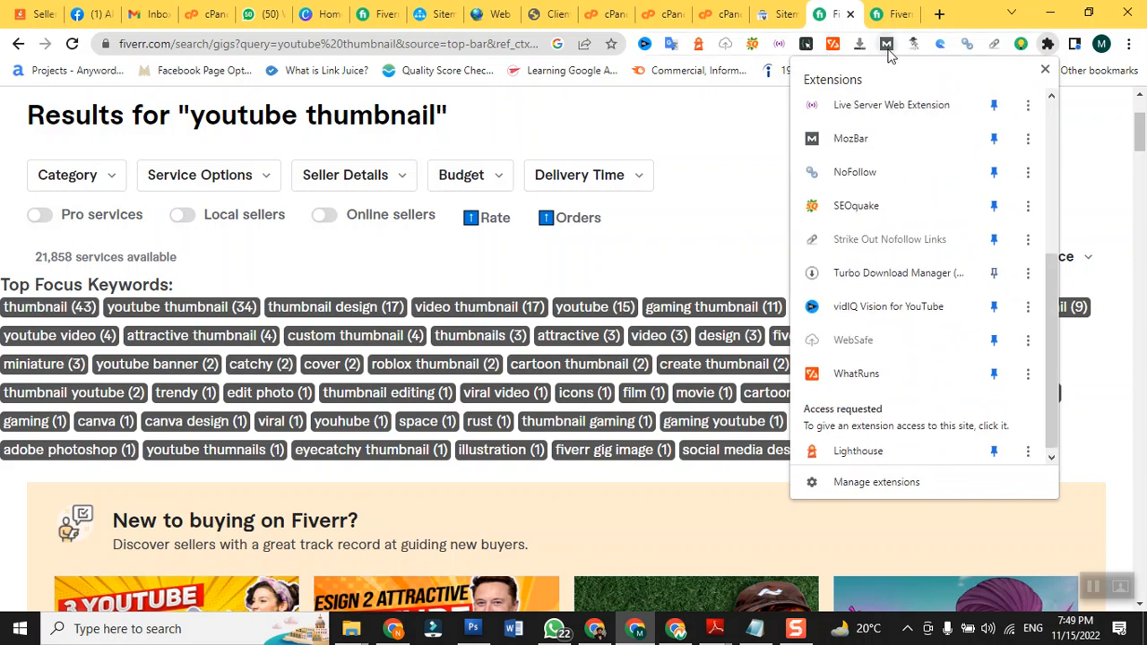
pyautogui.click(1092, 191)
# - Review the top focus keywords and open the gig "I will design view boosting amazing youtube thumbnail in 3 hours" from the duplicated results
pyautogui.scroll(-1, 780, 243)
pyautogui.scroll(1, 781, 243)
pyautogui.scroll(2, 781, 243)
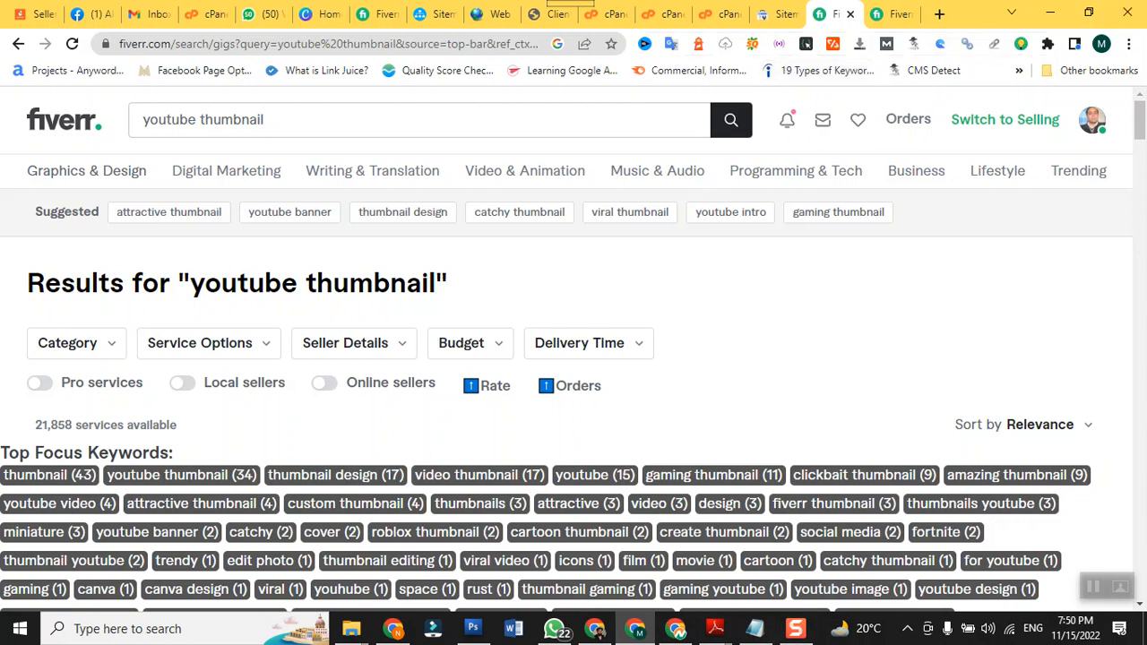
pyautogui.scroll(-3, 587, 190)
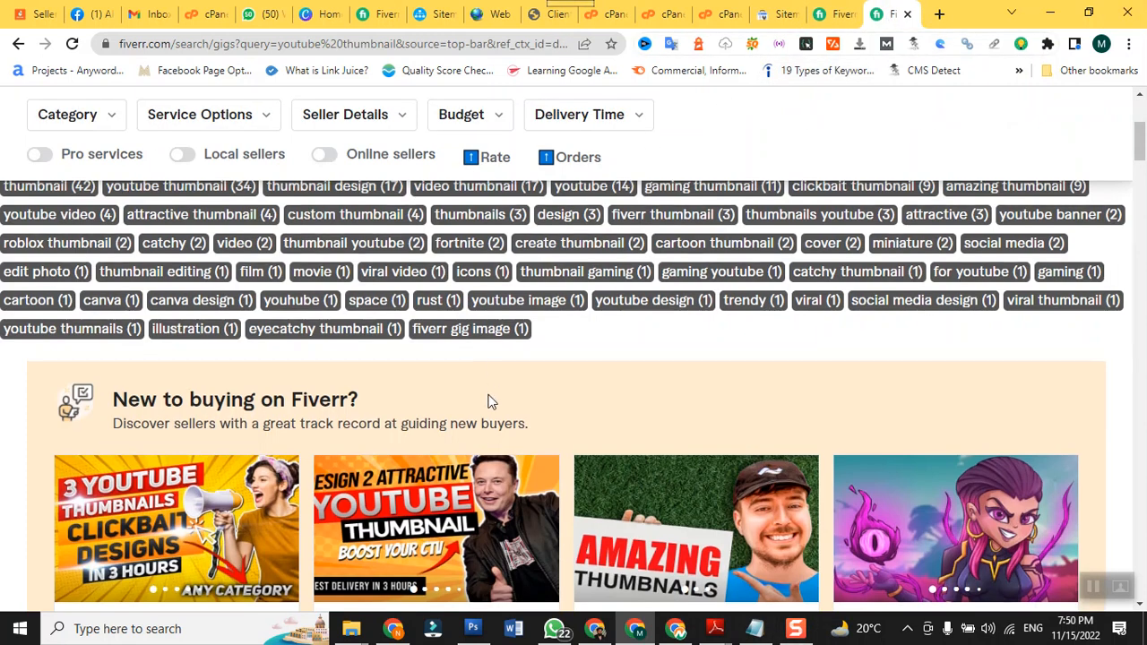
pyautogui.scroll(-2, 488, 403)
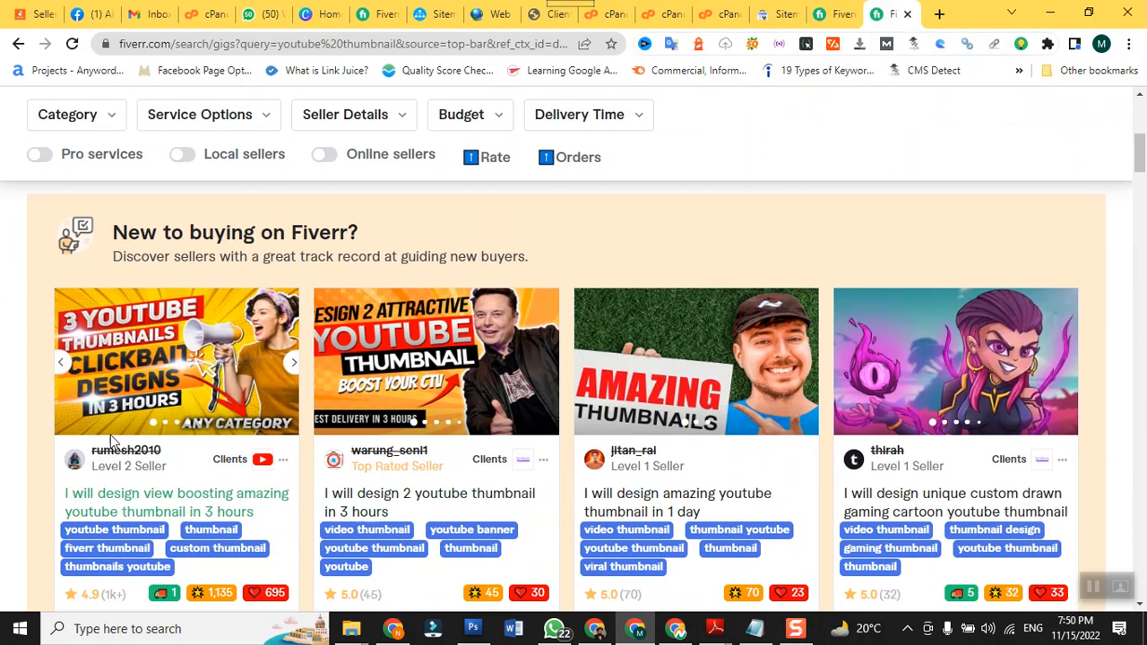
pyautogui.click(130, 508)
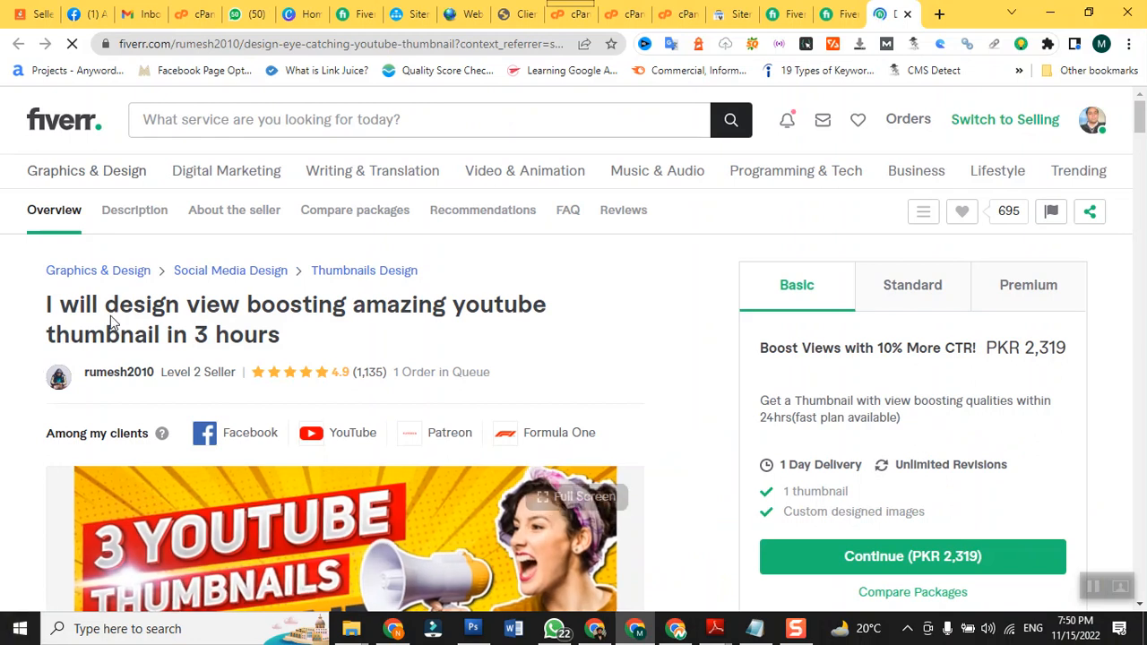
# - Browse the gig's image gallery, advancing through the sample thumbnails
pyautogui.scroll(-1, 111, 320)
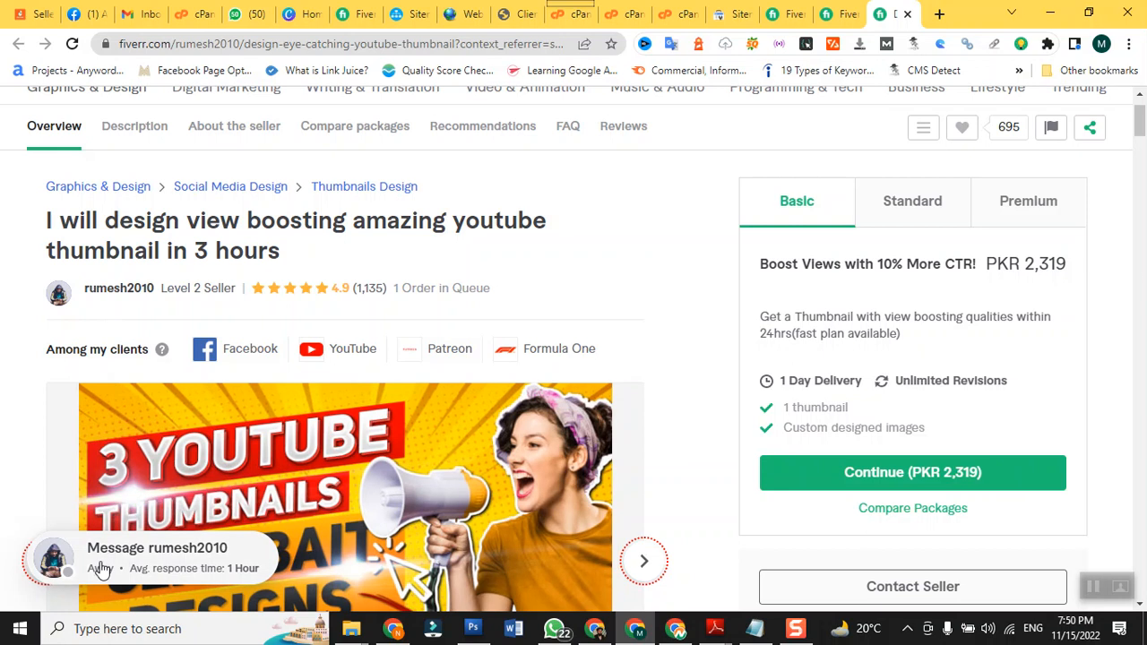
pyautogui.scroll(-2, 101, 423)
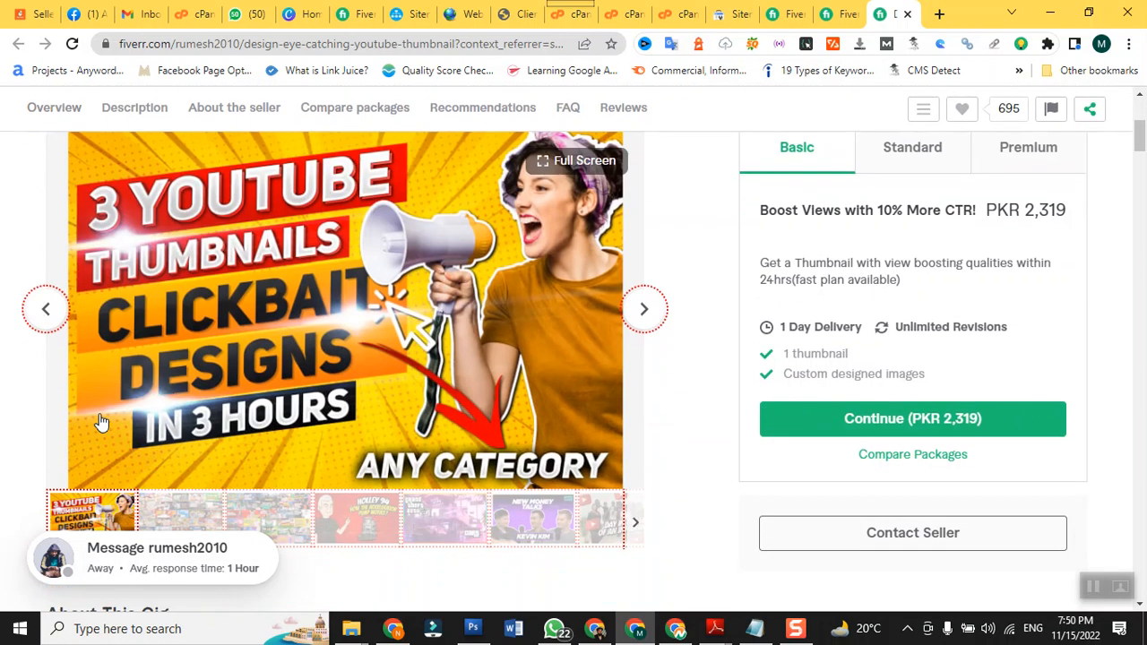
pyautogui.click(645, 312)
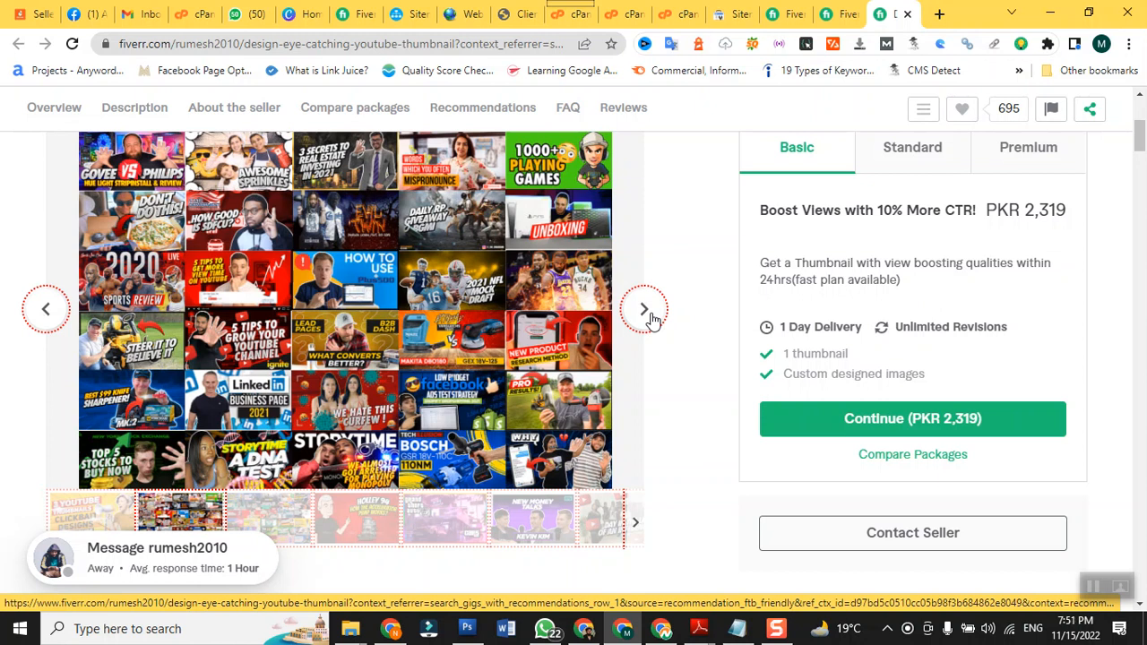
pyautogui.click(643, 318)
pyautogui.click(644, 319)
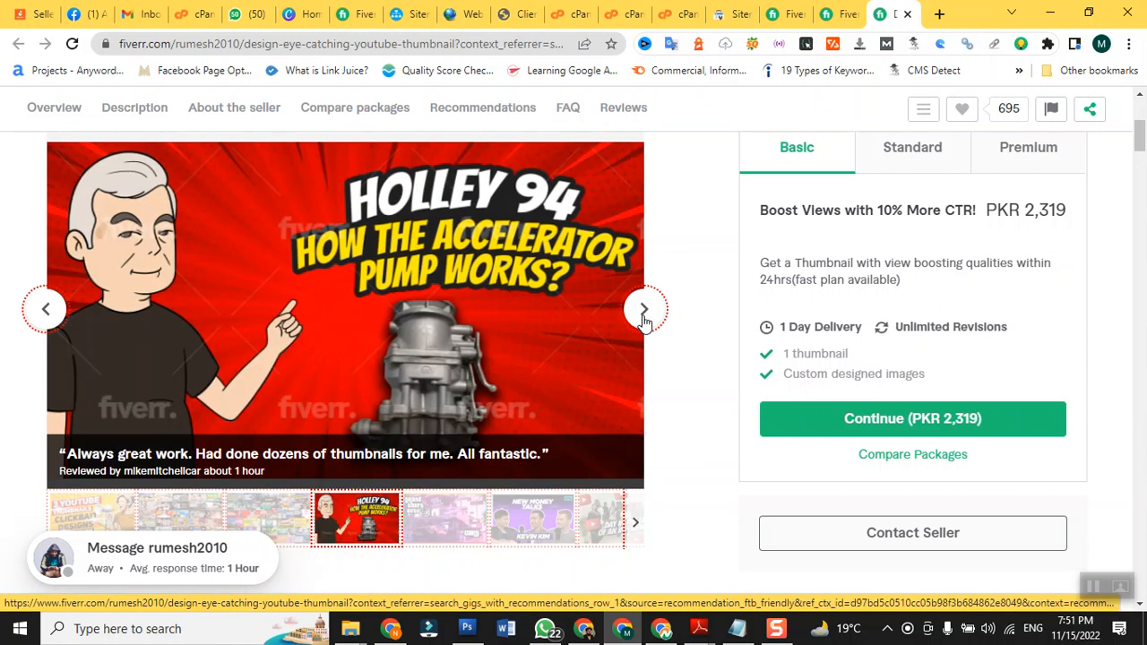
pyautogui.click(644, 314)
# - Read the gig's description and the About The Seller section
pyautogui.scroll(-5, 644, 322)
pyautogui.scroll(3, 644, 322)
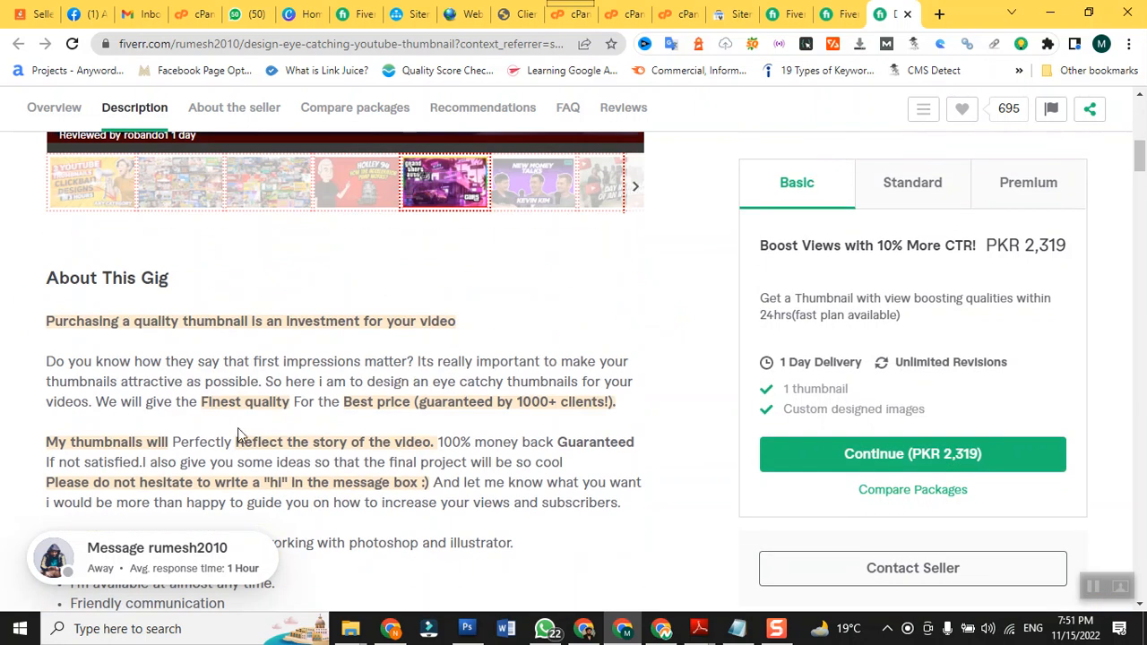
pyautogui.scroll(-1, 237, 428)
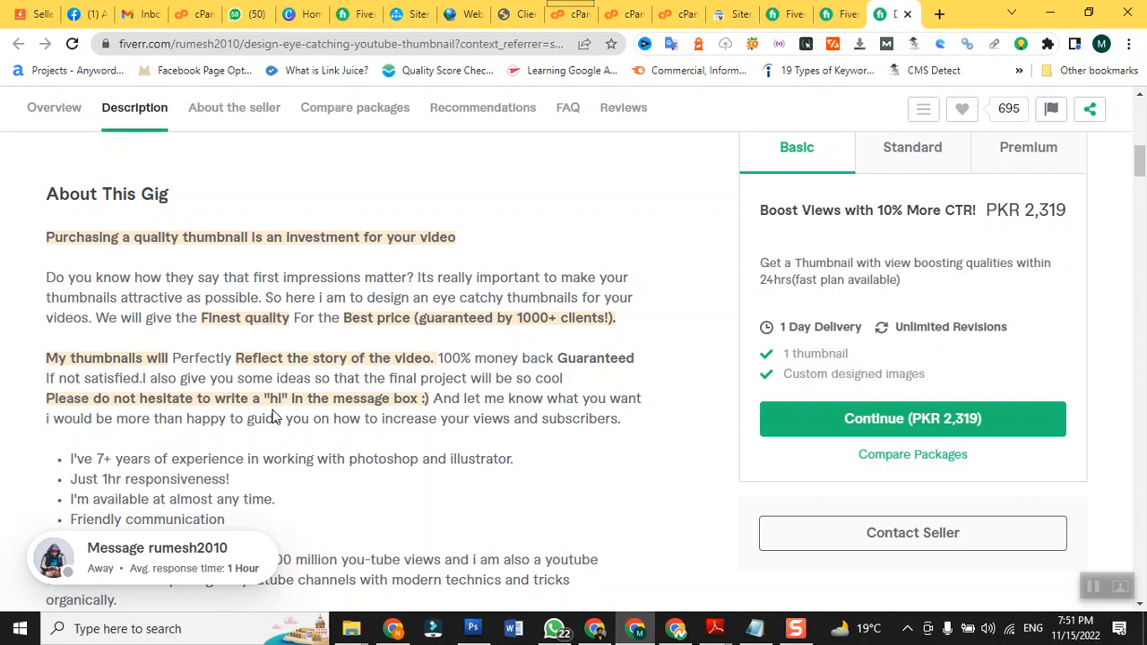
pyautogui.scroll(-5, 272, 418)
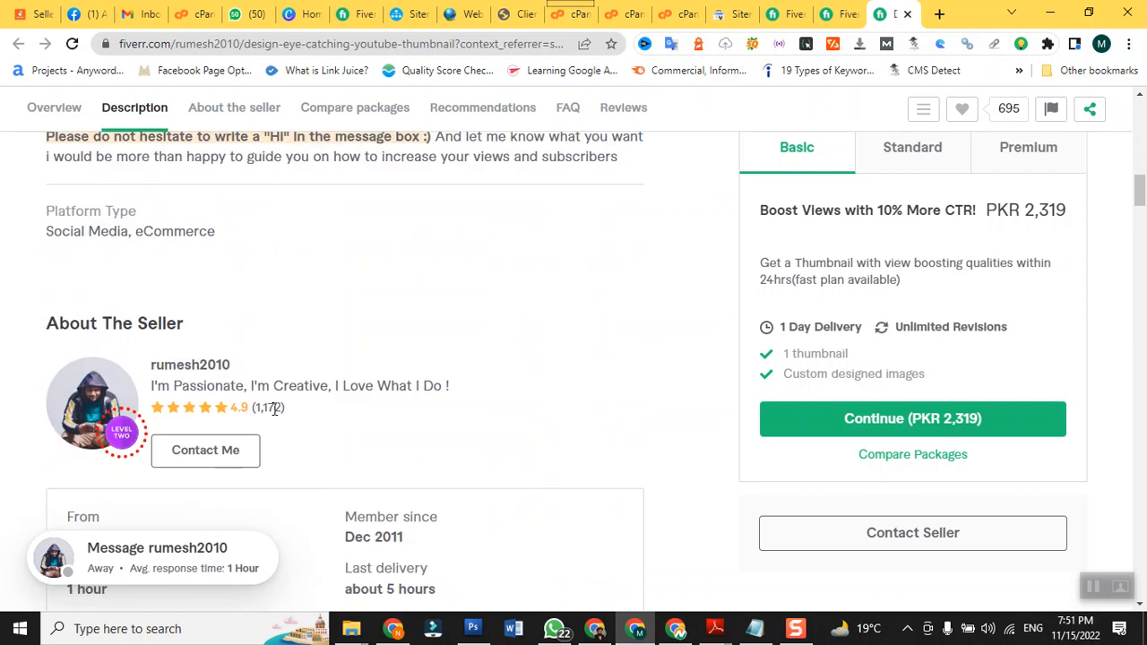
pyautogui.scroll(-3, 273, 410)
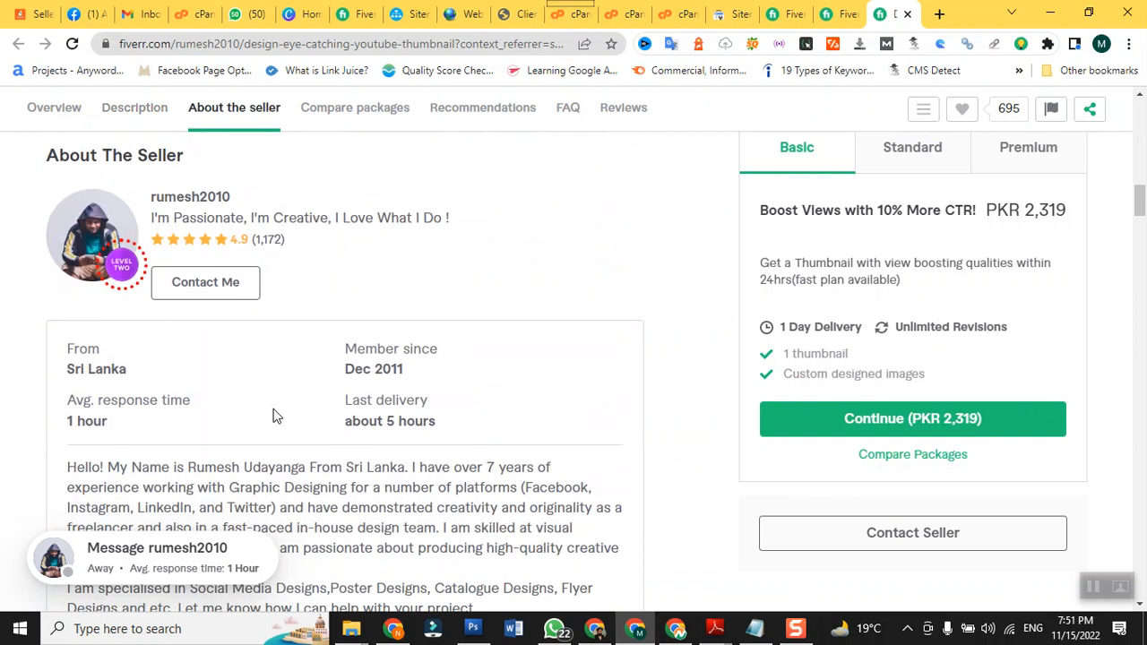
pyautogui.scroll(-3, 274, 415)
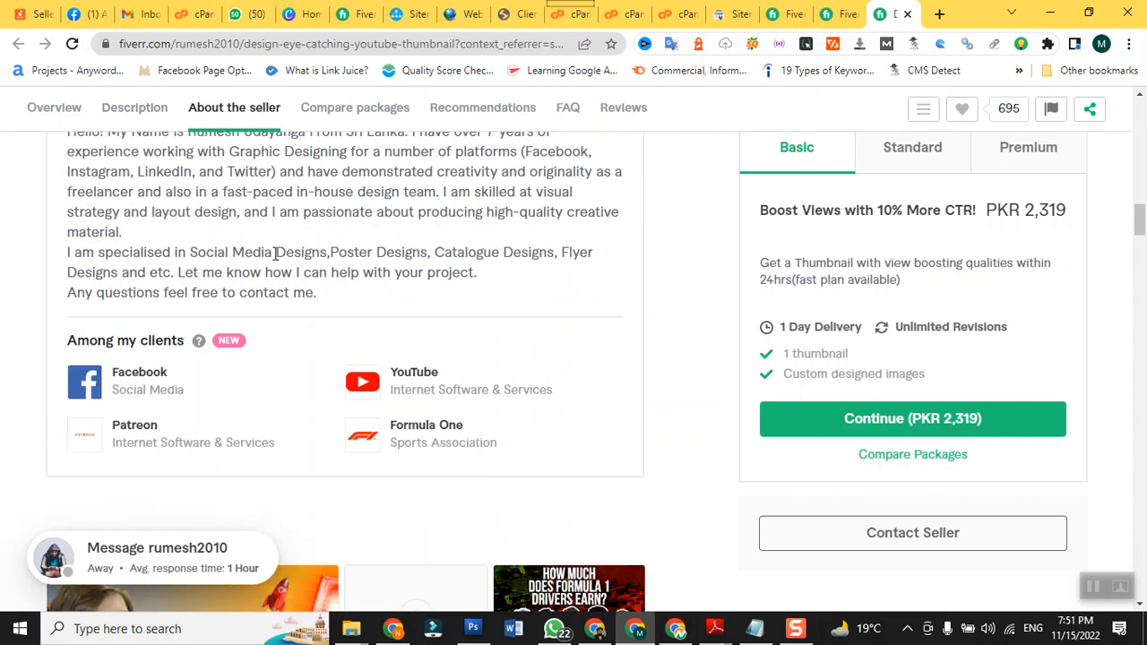
pyautogui.scroll(1, 276, 257)
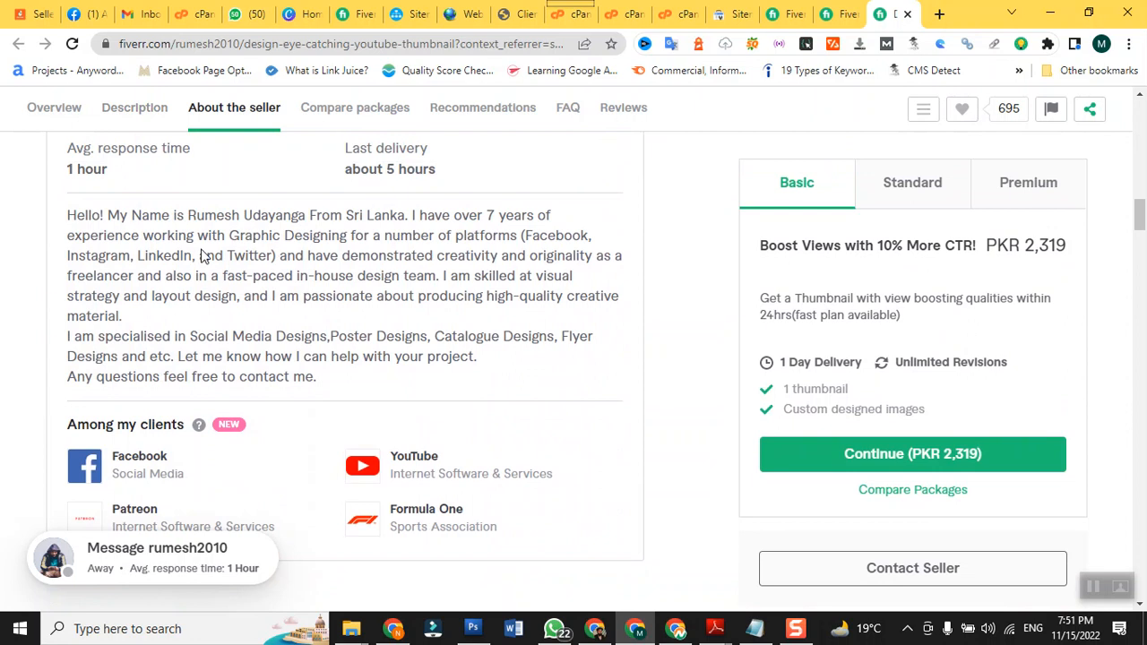
# - Compare the gig's Basic, Standard and Premium packages and go back to the original "youtube thumbnail" search results
pyautogui.scroll(-6, 201, 256)
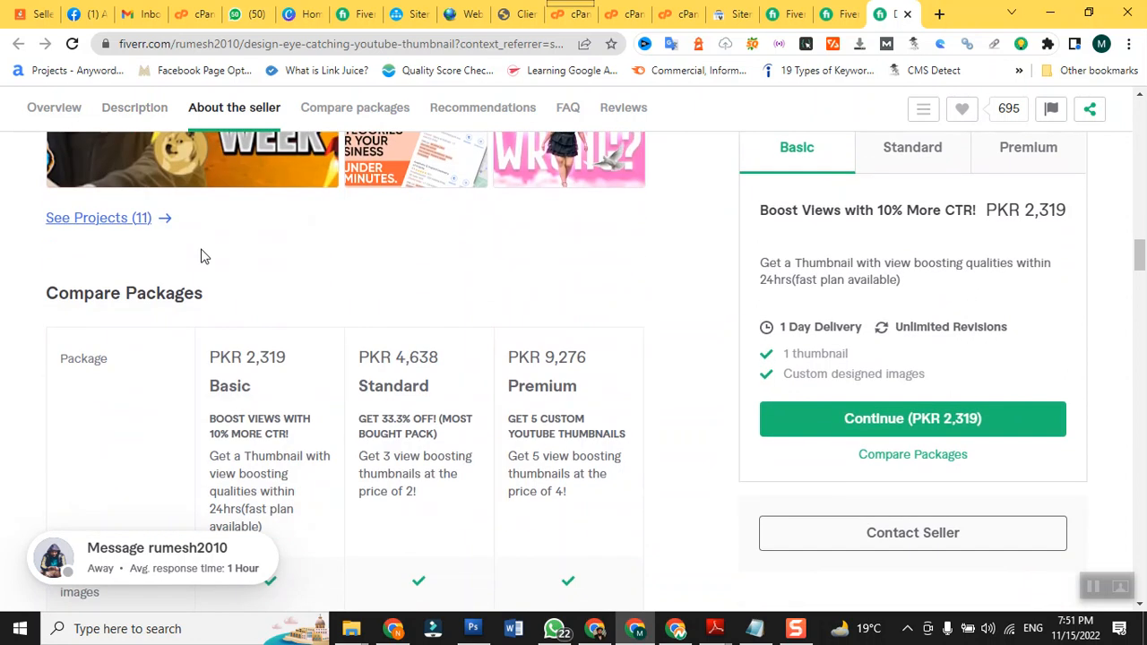
pyautogui.scroll(-2, 201, 256)
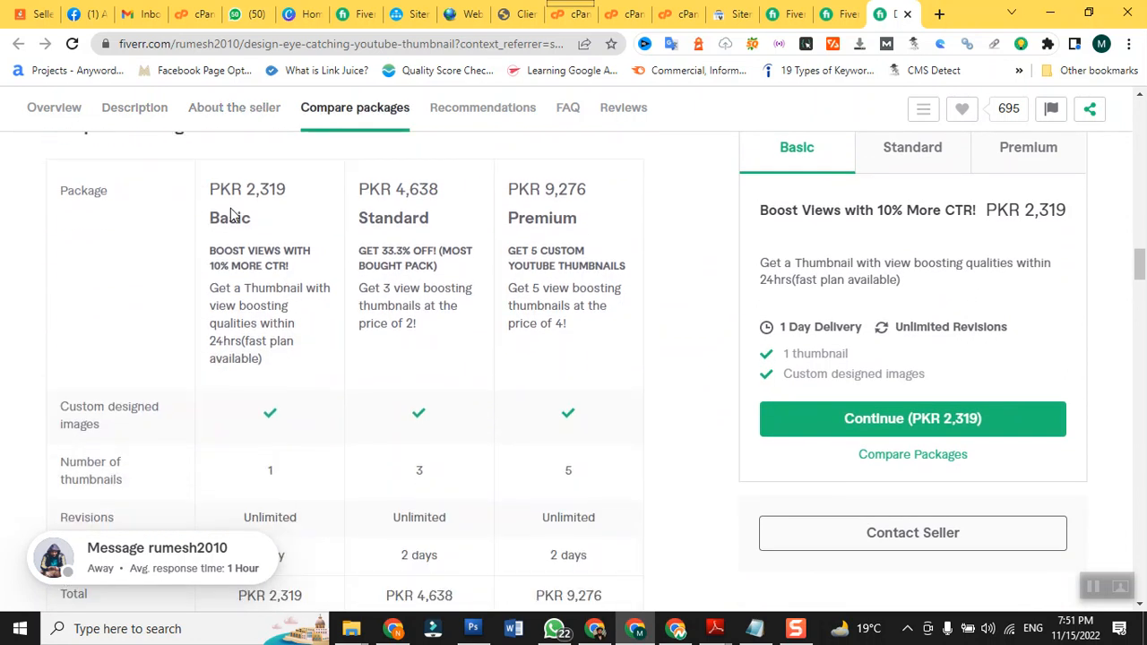
pyautogui.scroll(-3, 231, 211)
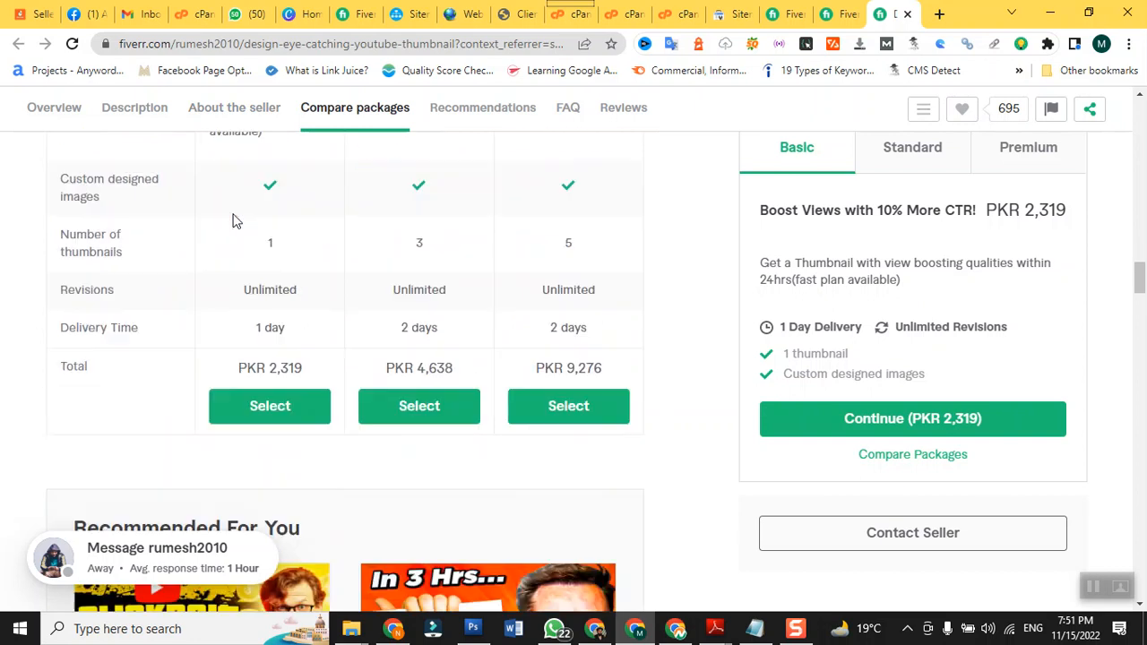
pyautogui.scroll(6, 232, 220)
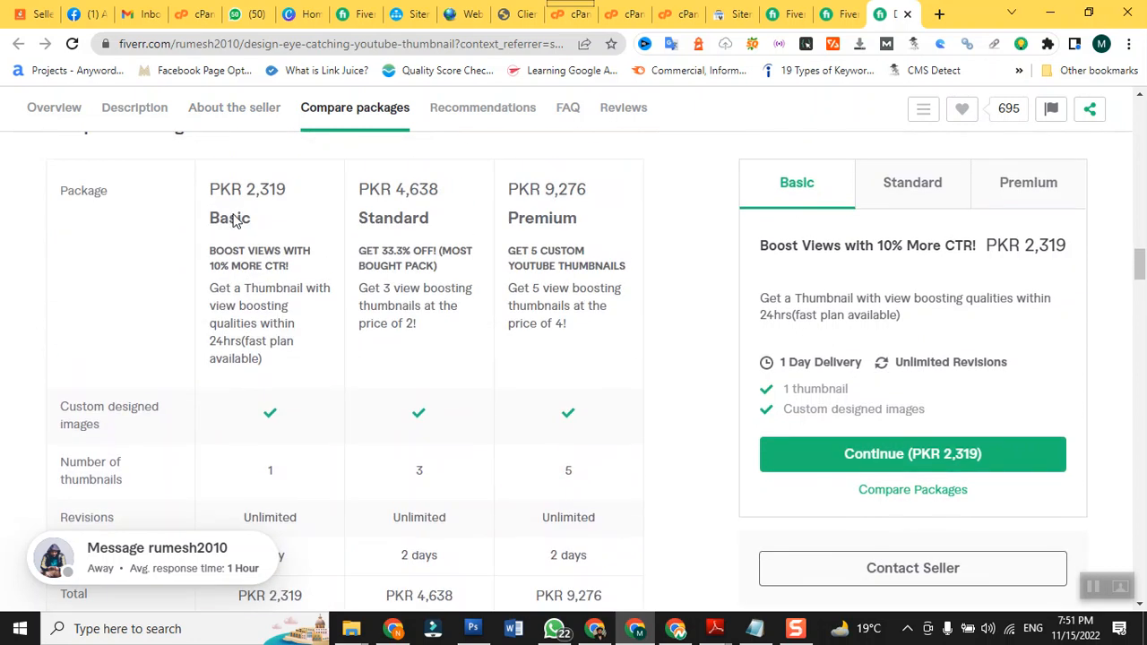
pyautogui.scroll(-7, 235, 222)
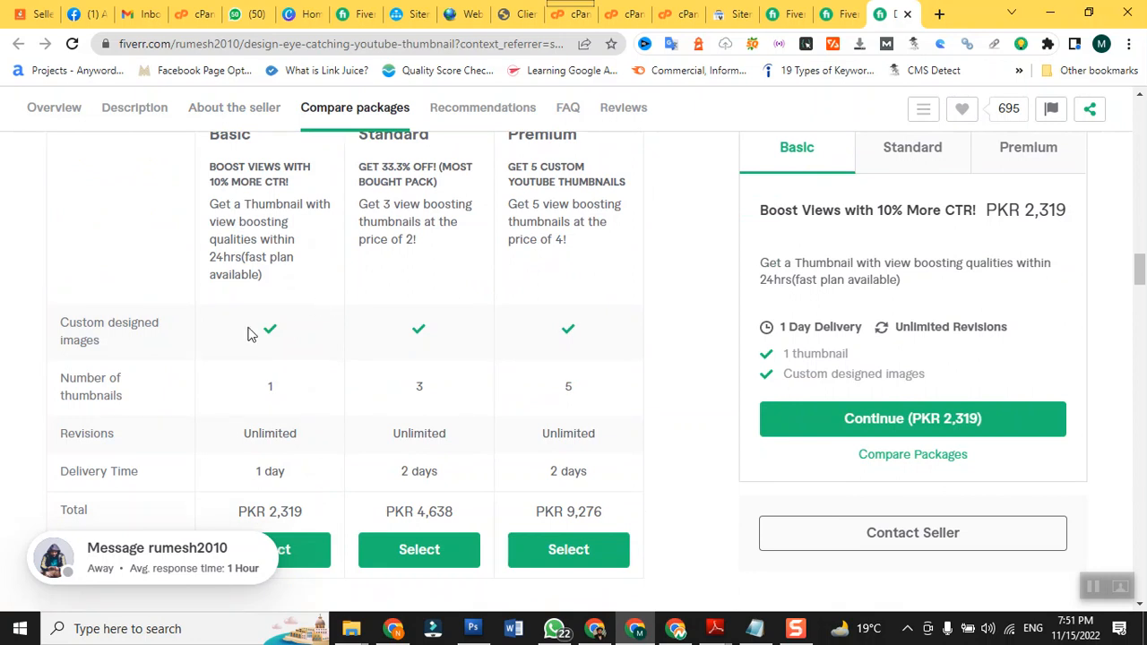
pyautogui.click(788, 15)
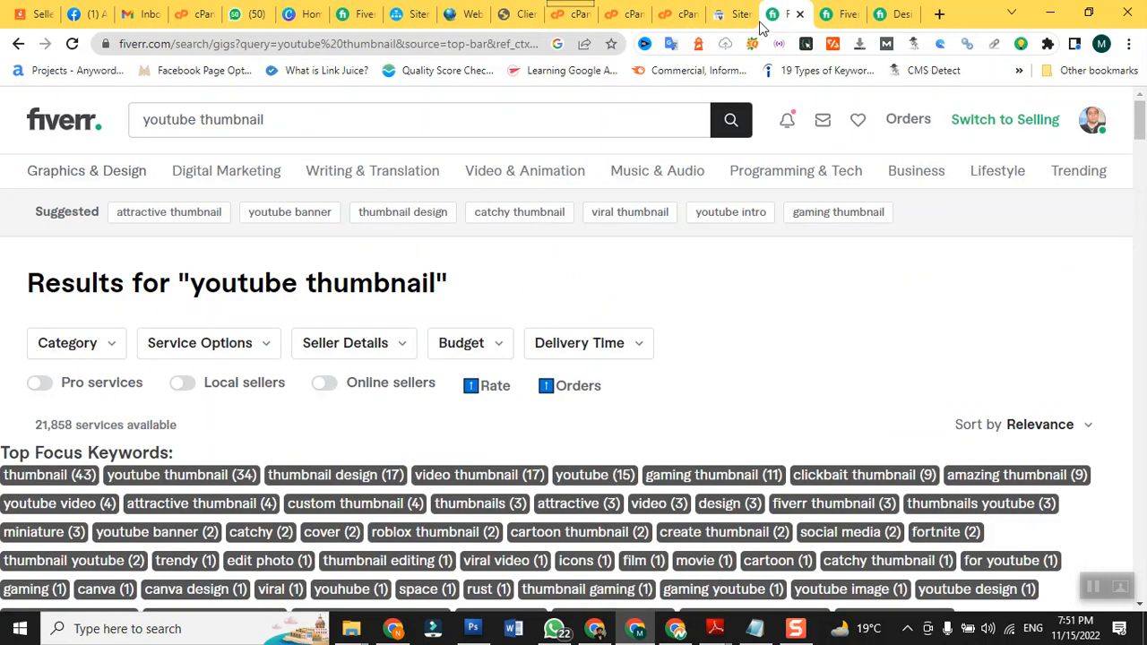